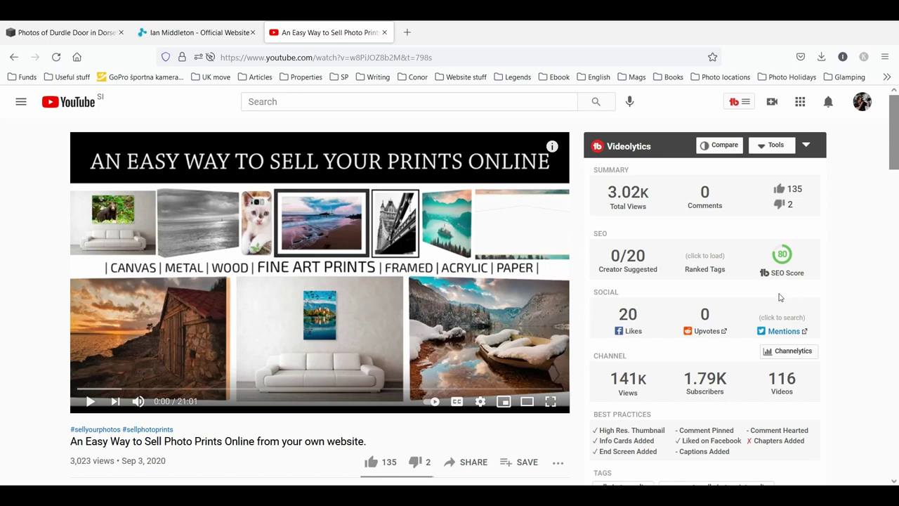
- View the Squarespace Durdle Door page and the Pixels print shop, and open fineartamerica.com in a new tab
{"action": "left_click", "coordinate": [47, 35]}
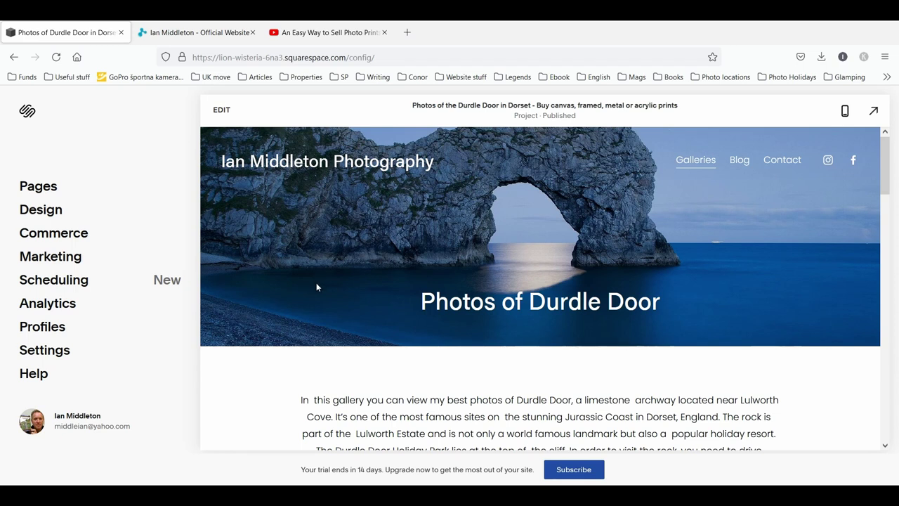
{"action": "left_click", "coordinate": [212, 34]}
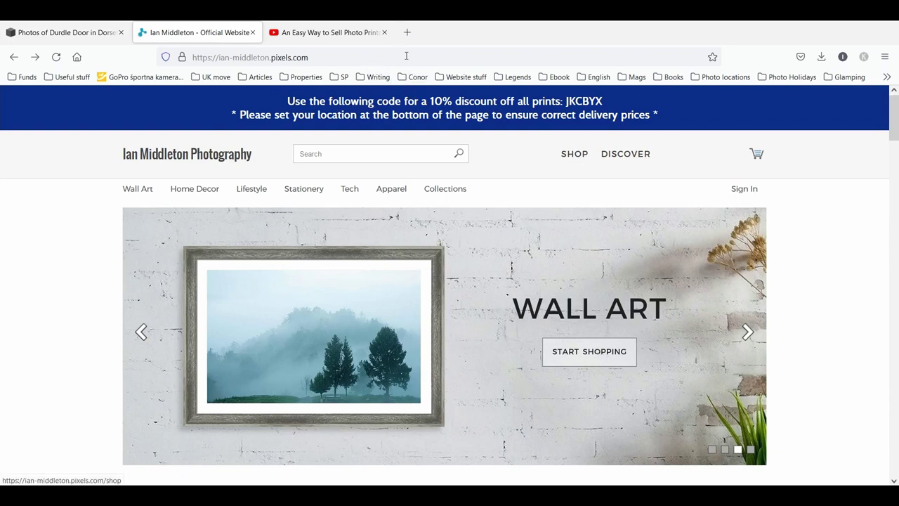
{"action": "left_click", "coordinate": [407, 33]}
{"action": "type", "text": "fi"}
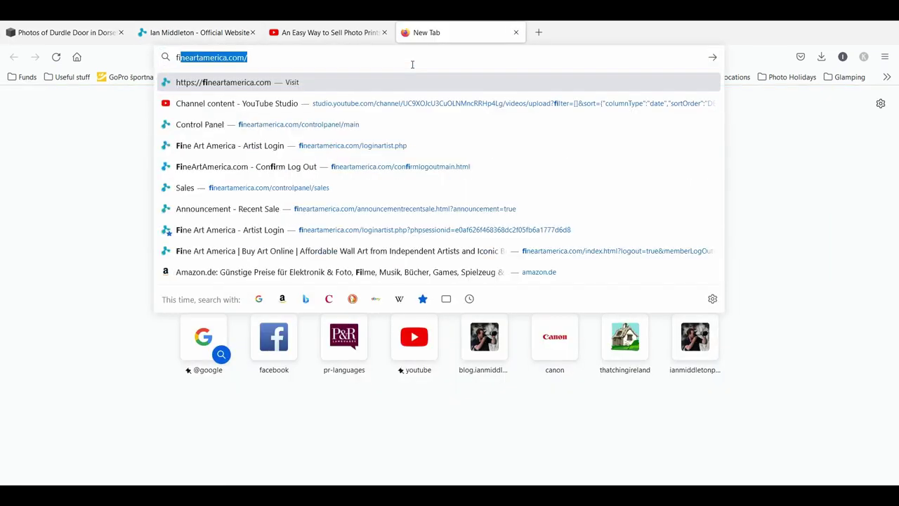
{"action": "type", "text": "nea"}
{"action": "key", "text": "BackSpace"}
{"action": "type", "text": "e"}
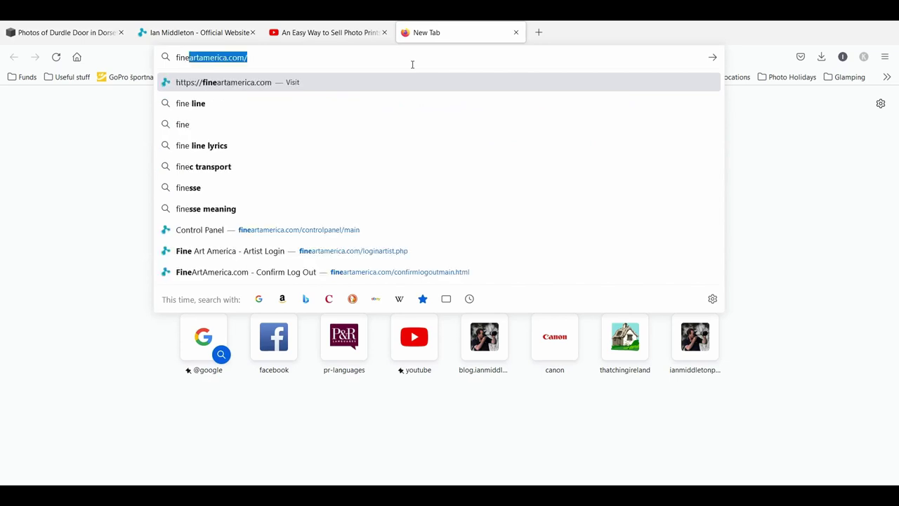
{"action": "key", "text": "Return"}
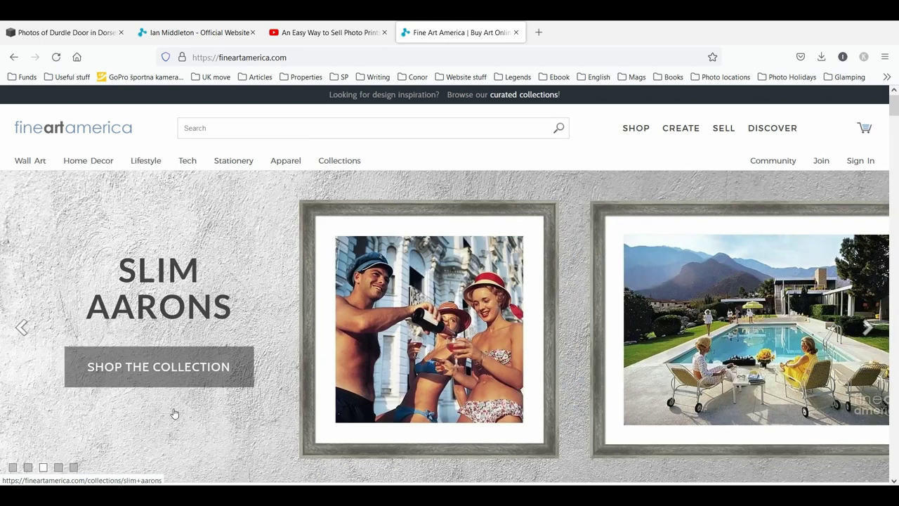
- Check the Pixels print shop again and search Fine Art America for the photographer's name
{"action": "left_click", "coordinate": [210, 33]}
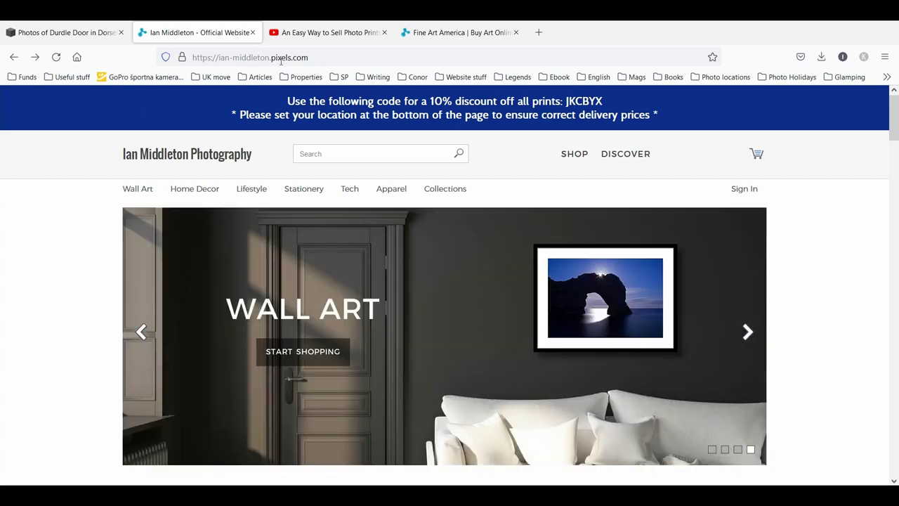
{"action": "left_click", "coordinate": [457, 32]}
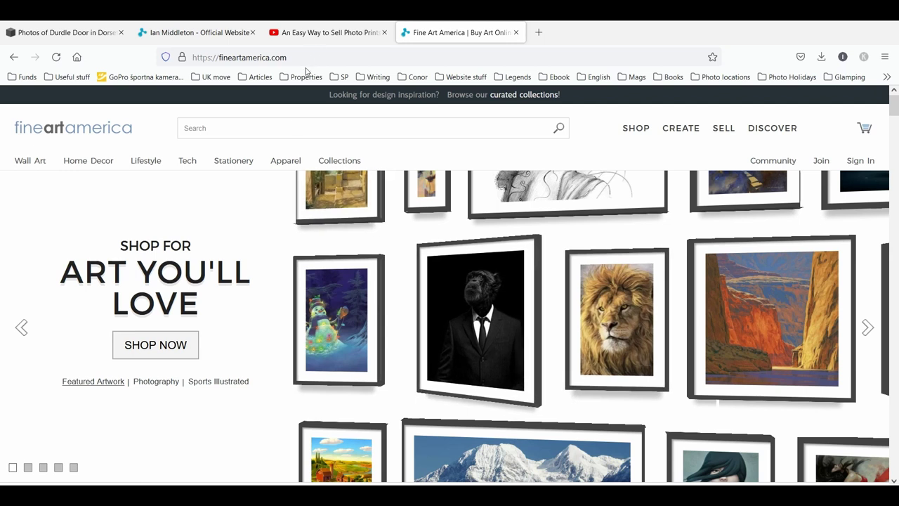
{"action": "left_click", "coordinate": [292, 128]}
{"action": "type", "text": "ianmi"}
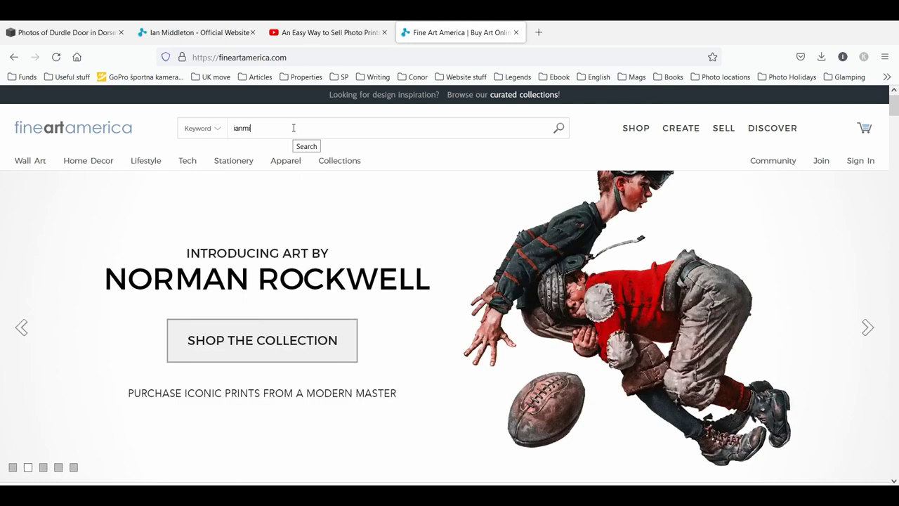
{"action": "key", "text": "BackSpace"}
{"action": "type", "text": "middleton"}
{"action": "key", "text": "Return"}
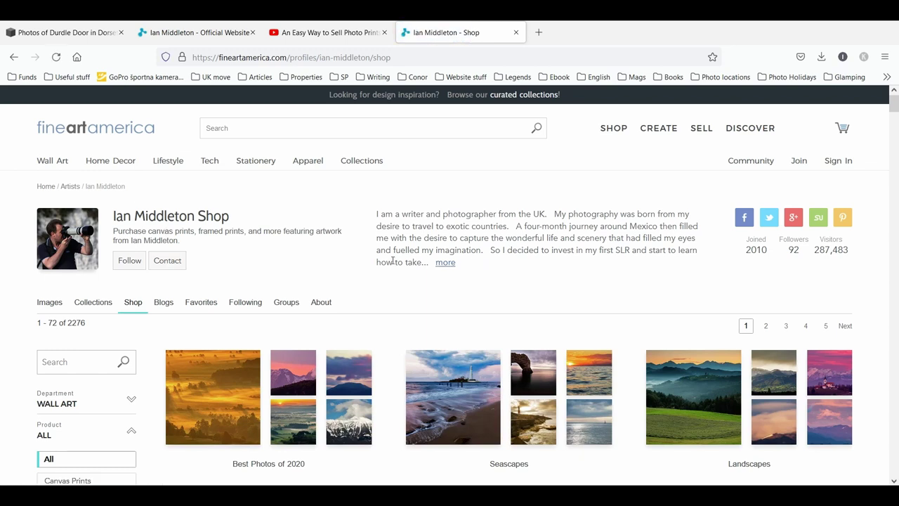
- Look through the collections and print product types in the photographer's Fine Art America shop
{"action": "scroll", "coordinate": [453, 372], "scroll_direction": "down", "scroll_amount": 3}
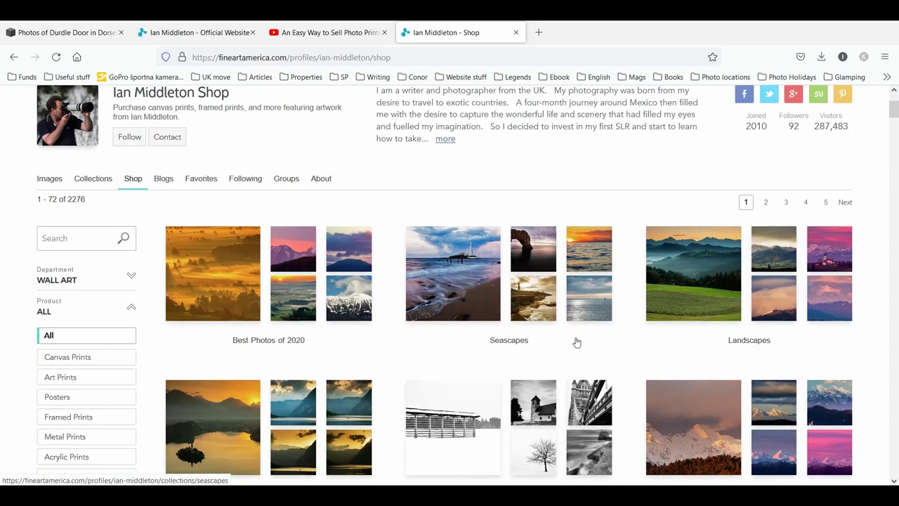
{"action": "scroll", "coordinate": [412, 363], "scroll_direction": "down", "scroll_amount": 3}
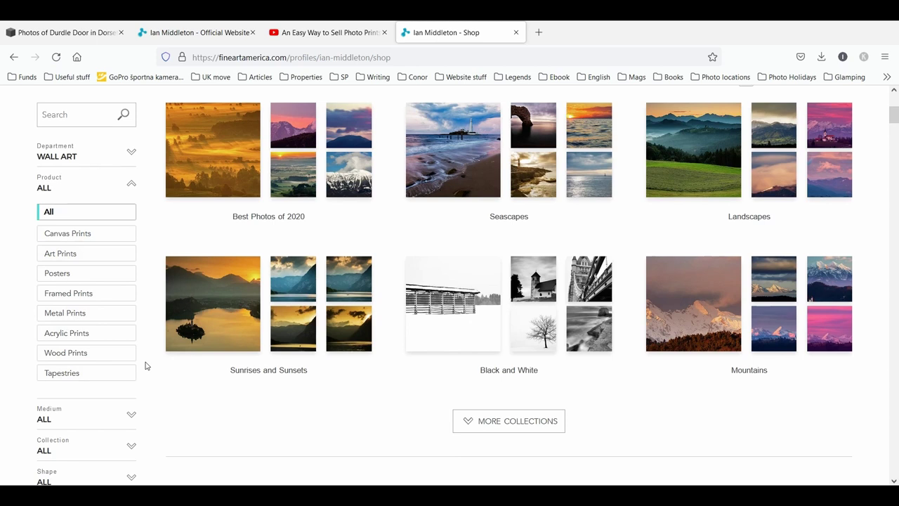
{"action": "scroll", "coordinate": [288, 353], "scroll_direction": "up", "scroll_amount": 6}
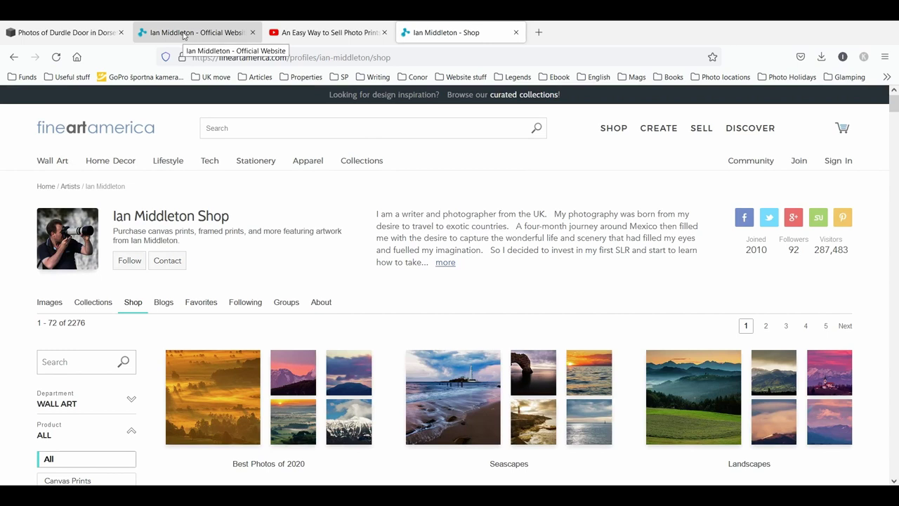
- Compare the banner and themed collections of the Pixels storefront with the photographer's Fine Art America shop page
{"action": "left_click", "coordinate": [184, 36]}
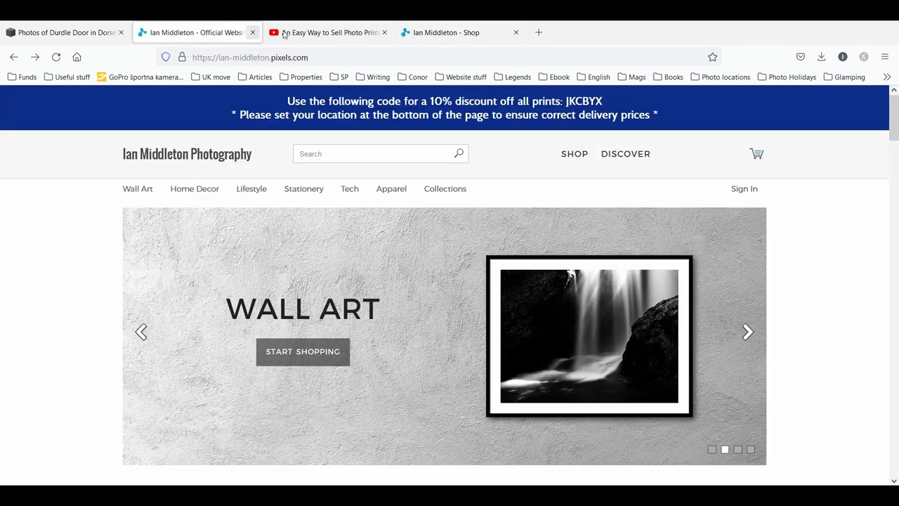
{"action": "scroll", "coordinate": [345, 349], "scroll_direction": "down", "scroll_amount": 5}
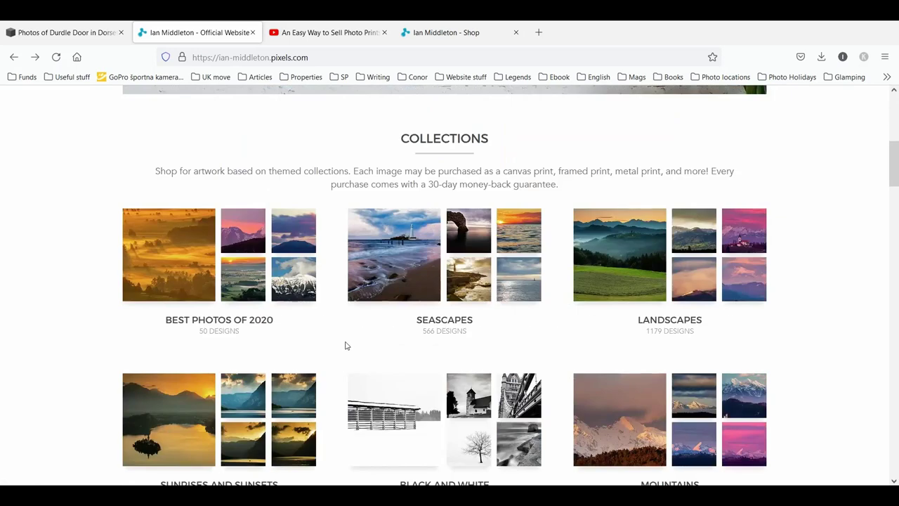
{"action": "left_click", "coordinate": [443, 35]}
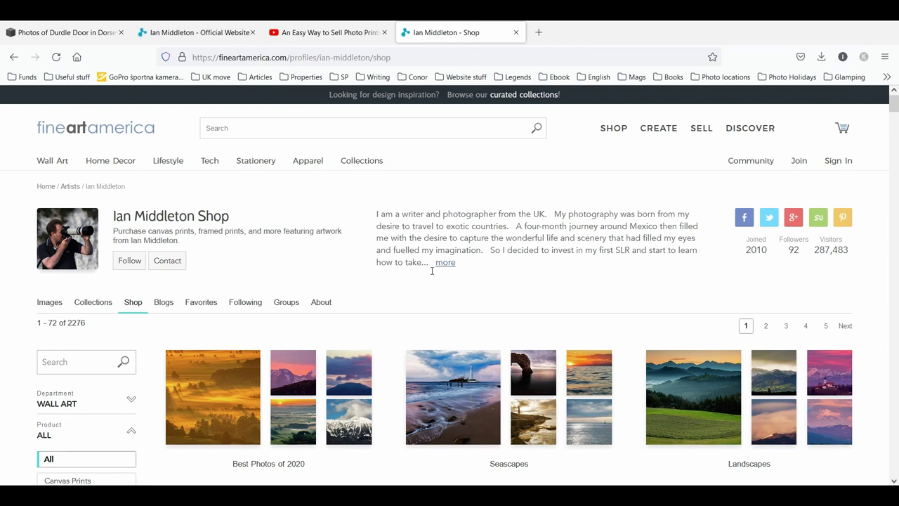
{"action": "left_click", "coordinate": [197, 32]}
{"action": "scroll", "coordinate": [179, 248], "scroll_direction": "up", "scroll_amount": 10}
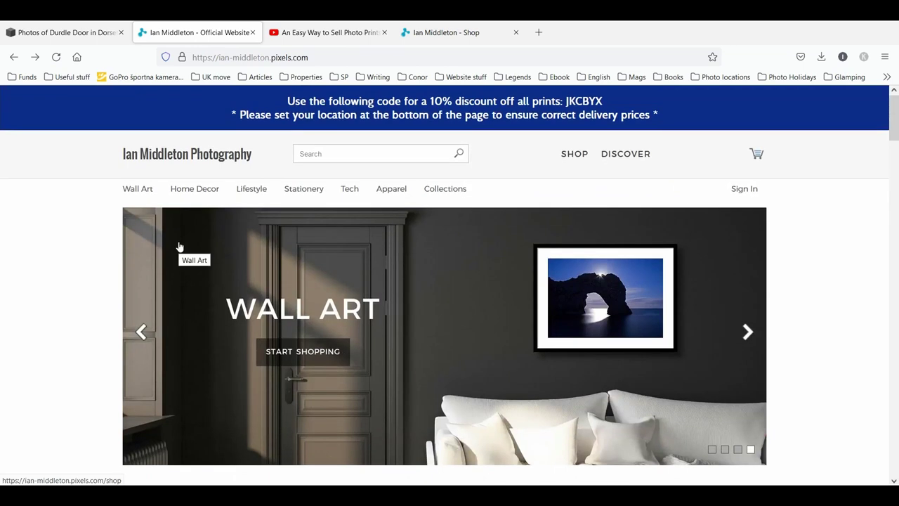
{"action": "scroll", "coordinate": [197, 271], "scroll_direction": "down", "scroll_amount": 8}
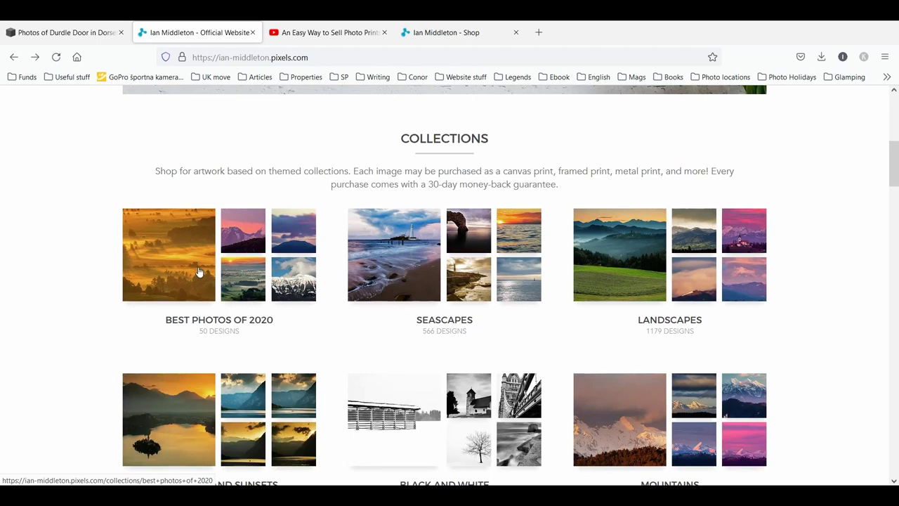
{"action": "left_click", "coordinate": [444, 40]}
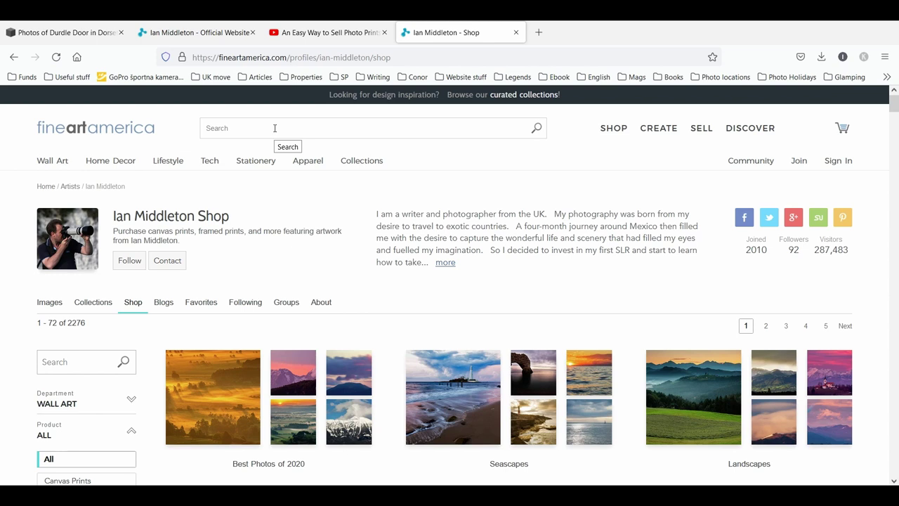
{"action": "left_click", "coordinate": [184, 33]}
{"action": "scroll", "coordinate": [227, 231], "scroll_direction": "up", "scroll_amount": 5}
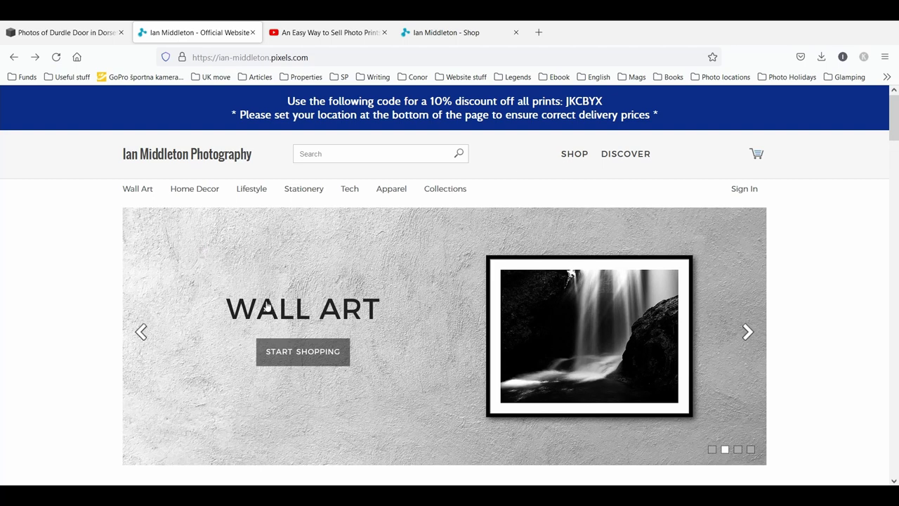
- Inspect the Pixels storefront's web address and close the Fine Art America shop tab
{"action": "left_click", "coordinate": [222, 56]}
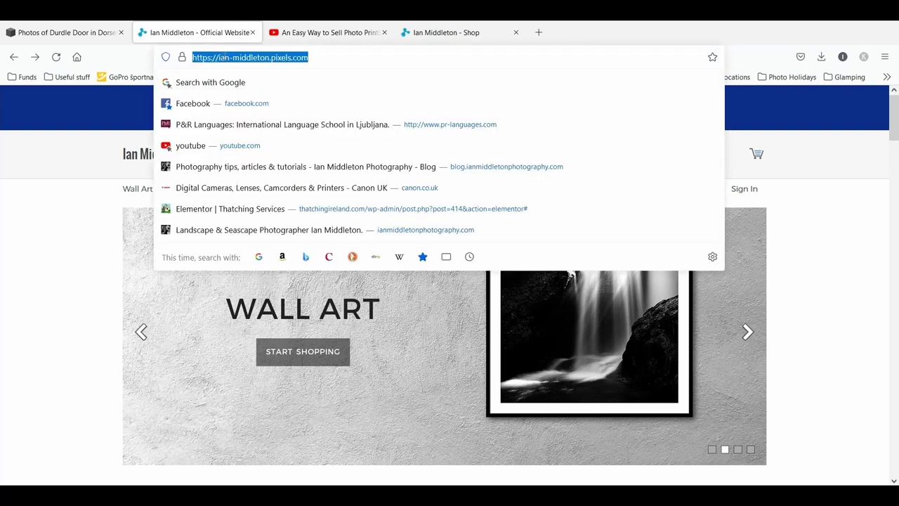
{"action": "left_click", "coordinate": [345, 60]}
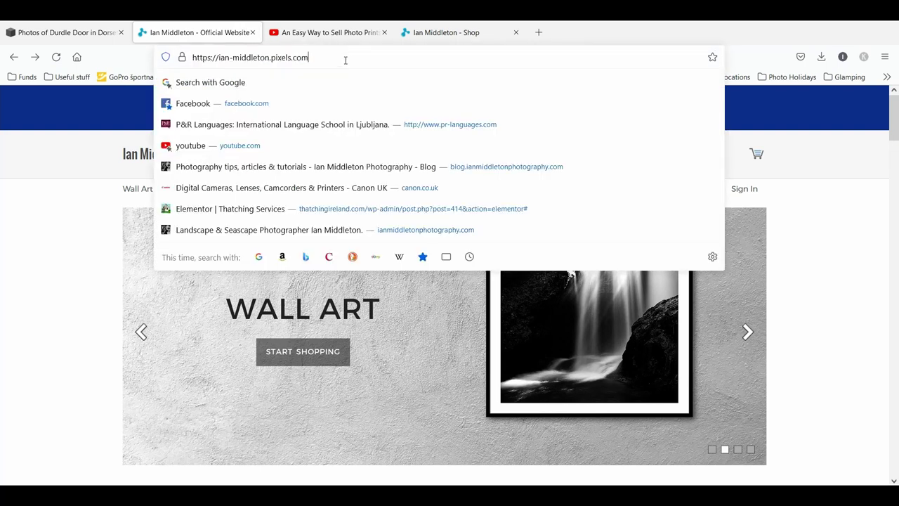
{"action": "left_click", "coordinate": [466, 34]}
{"action": "left_click", "coordinate": [515, 32]}
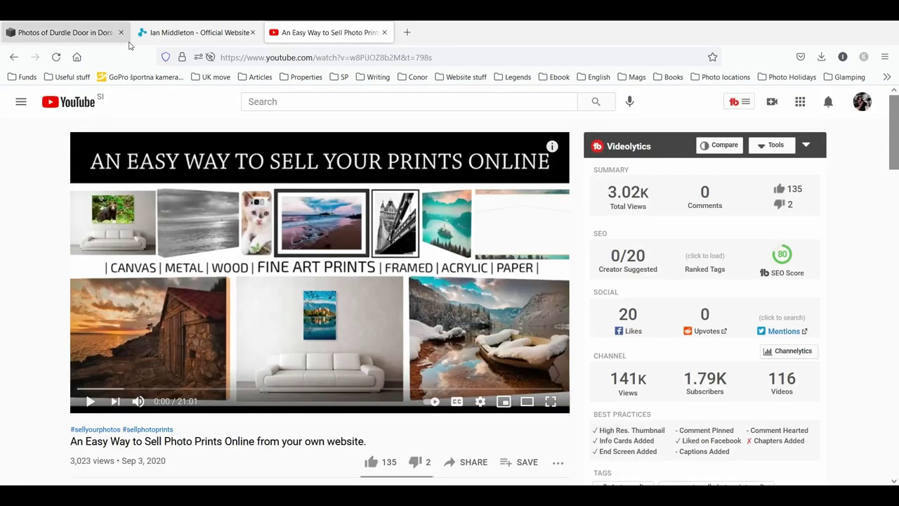
- Return to the Pixels storefront and look over its themed collections
{"action": "left_click", "coordinate": [186, 35]}
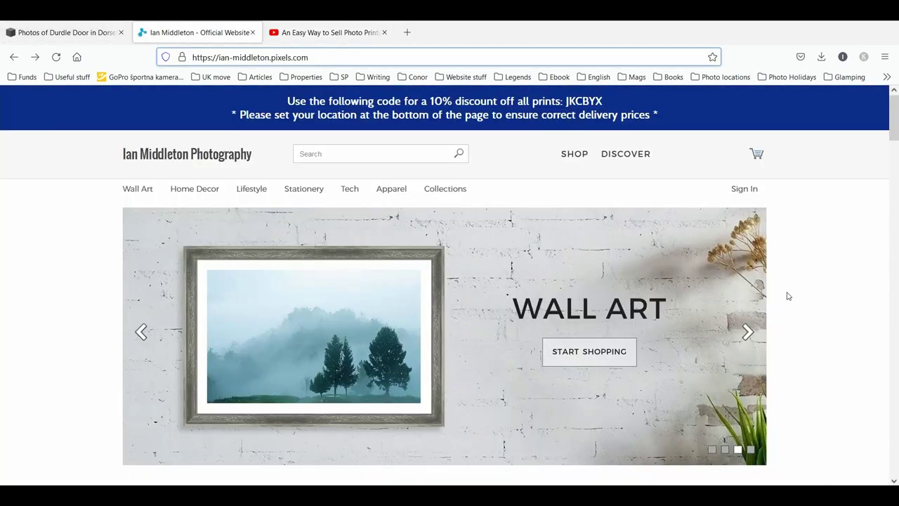
{"action": "scroll", "coordinate": [799, 303], "scroll_direction": "down", "scroll_amount": 3}
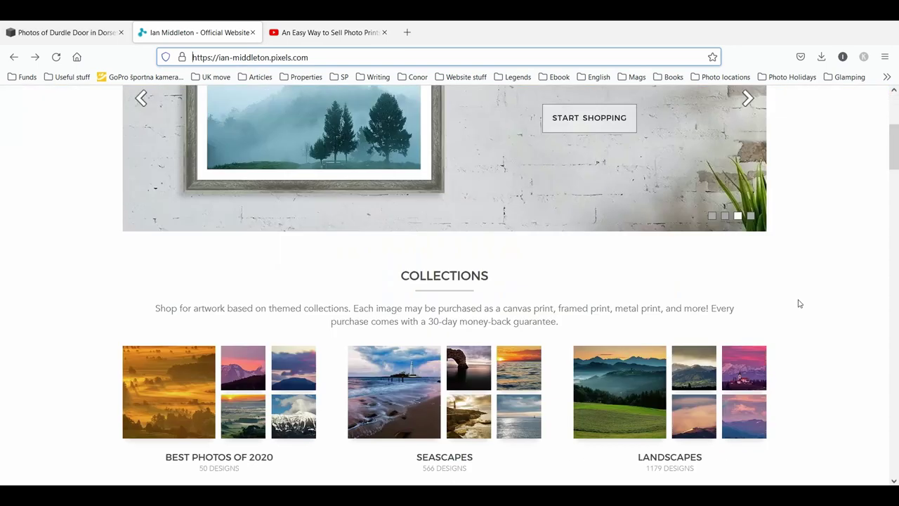
{"action": "scroll", "coordinate": [799, 303], "scroll_direction": "down", "scroll_amount": 2}
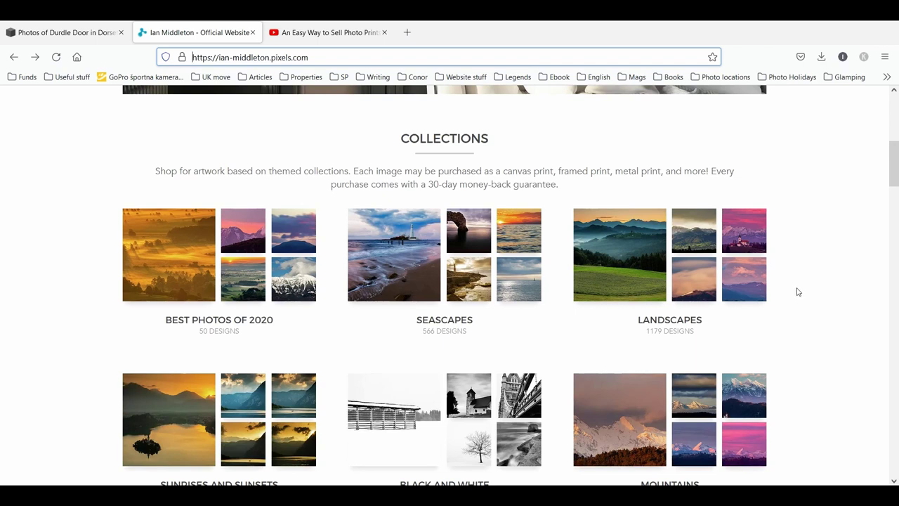
- Switch to the Squarespace site and read the Durdle Door gallery's introduction and fine art print purchase text
{"action": "left_click", "coordinate": [65, 32]}
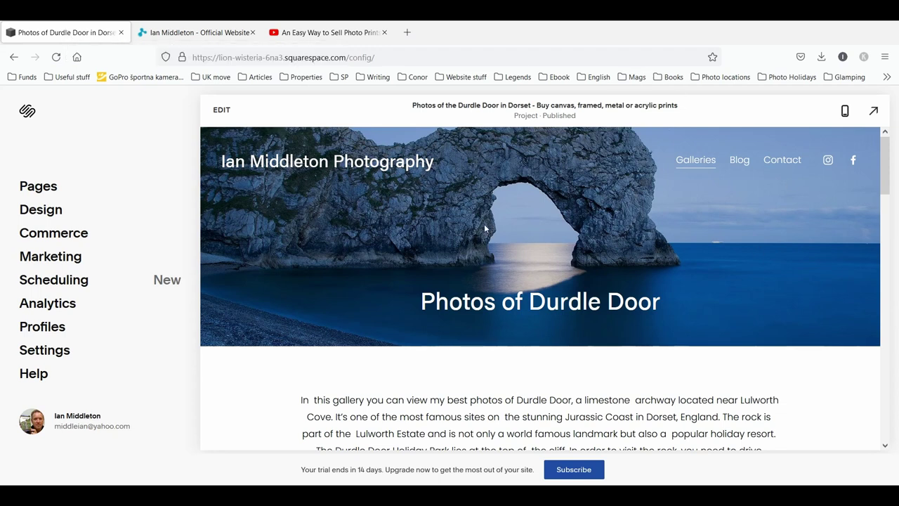
{"action": "scroll", "coordinate": [549, 366], "scroll_direction": "down", "scroll_amount": 3}
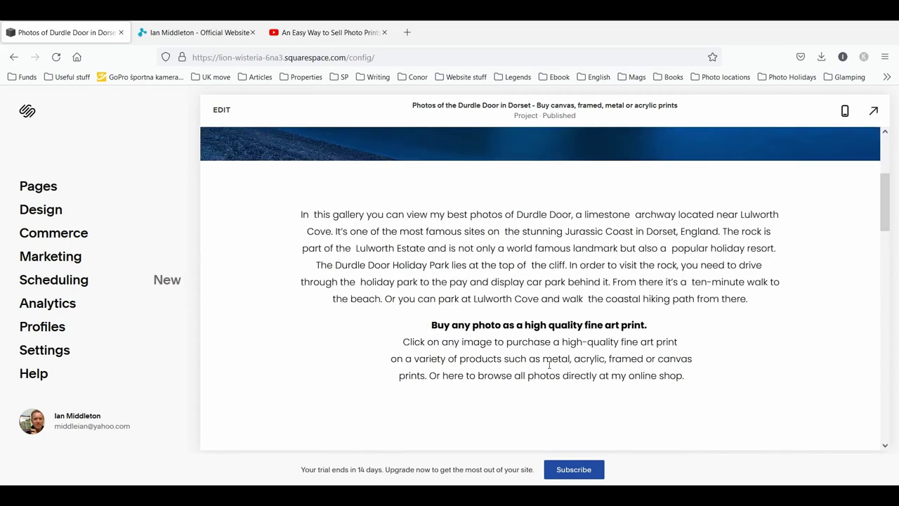
{"action": "scroll", "coordinate": [657, 255], "scroll_direction": "up", "scroll_amount": 3}
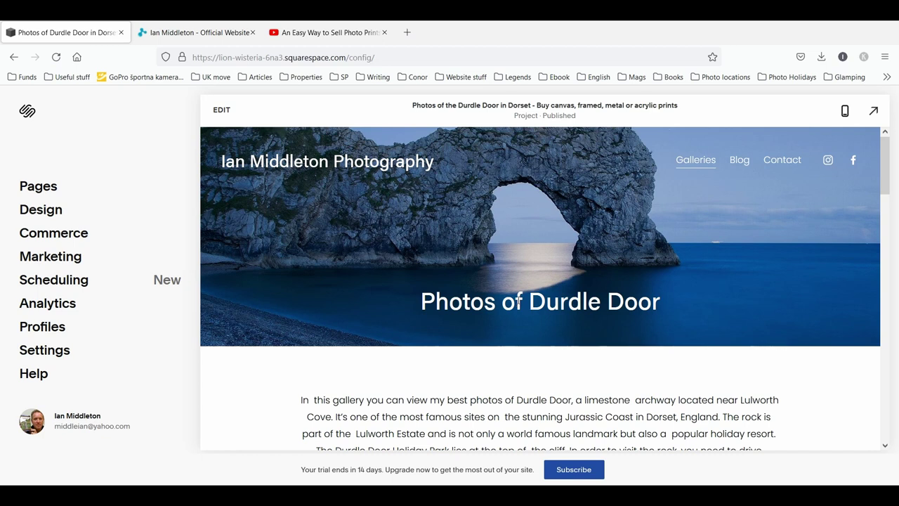
- Compare the Pixels storefront's home page and collections with the Squarespace Durdle Door page
{"action": "left_click", "coordinate": [177, 34]}
{"action": "scroll", "coordinate": [689, 336], "scroll_direction": "up", "scroll_amount": 5}
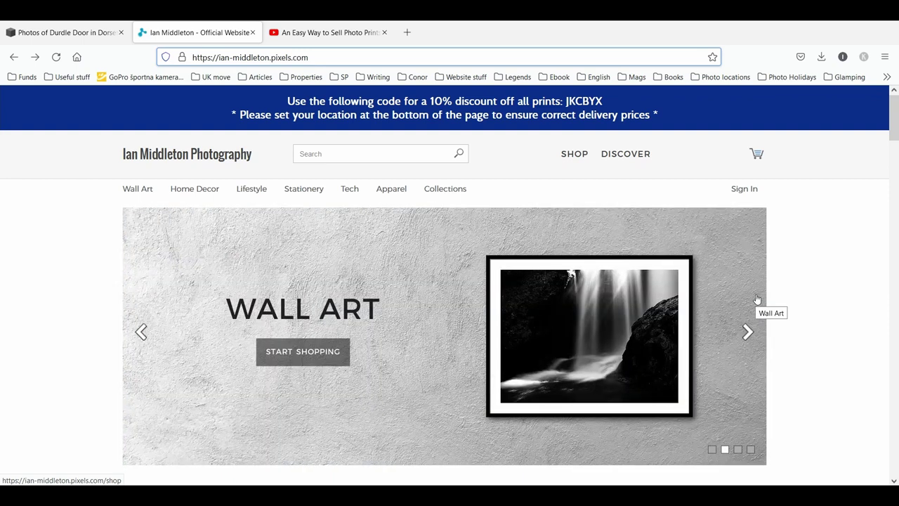
{"action": "left_click", "coordinate": [93, 34]}
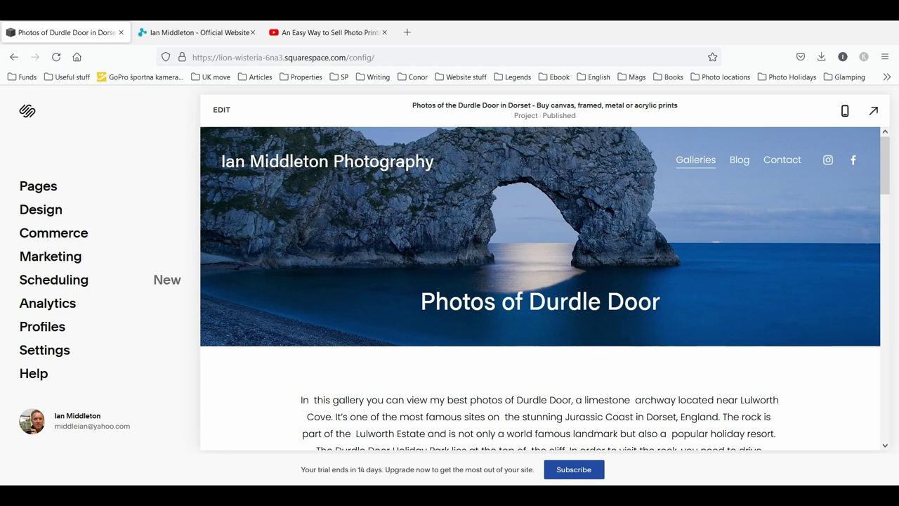
{"action": "left_click", "coordinate": [218, 36]}
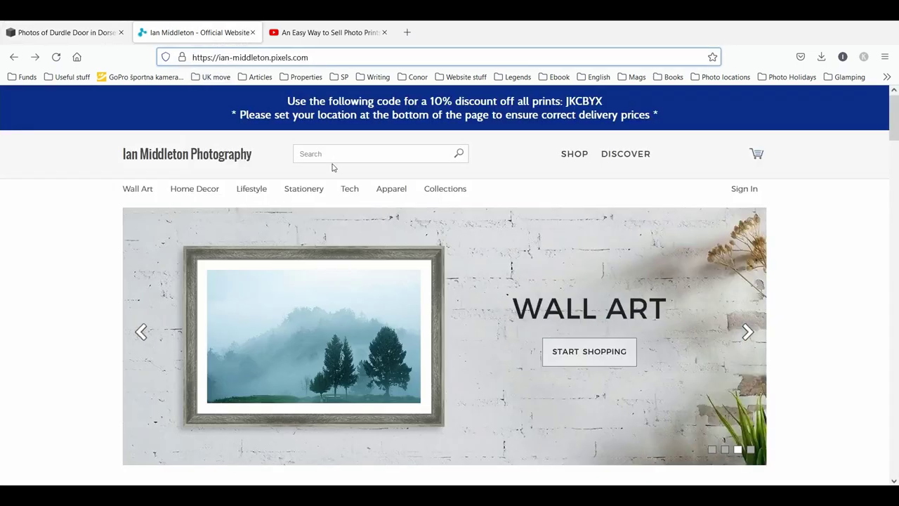
{"action": "scroll", "coordinate": [855, 334], "scroll_direction": "down", "scroll_amount": 4}
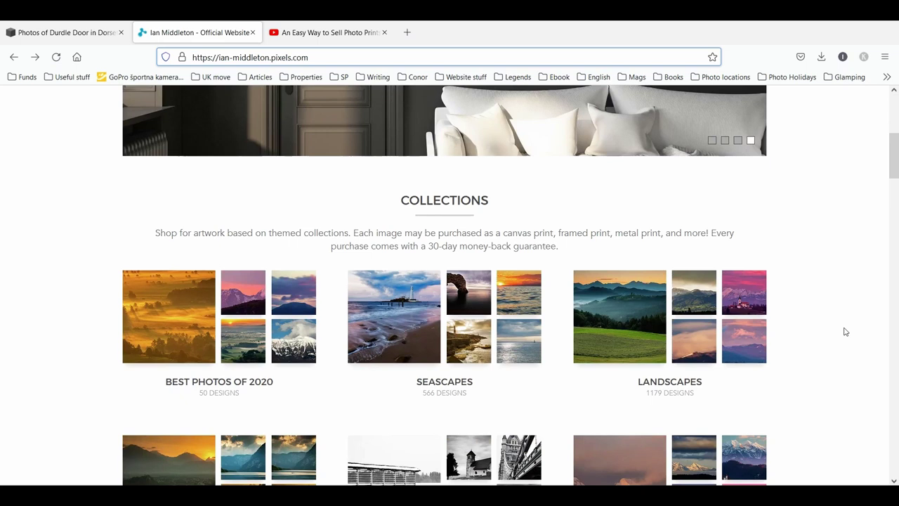
{"action": "scroll", "coordinate": [838, 329], "scroll_direction": "up", "scroll_amount": 4}
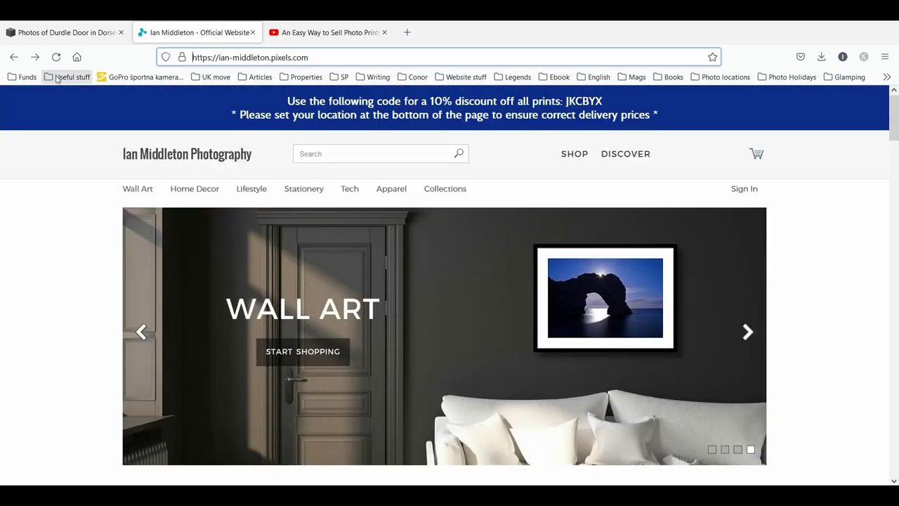
- Switch to the Squarespace site and review the Durdle Door gallery's header, introduction and print purchase text
{"action": "left_click", "coordinate": [54, 36]}
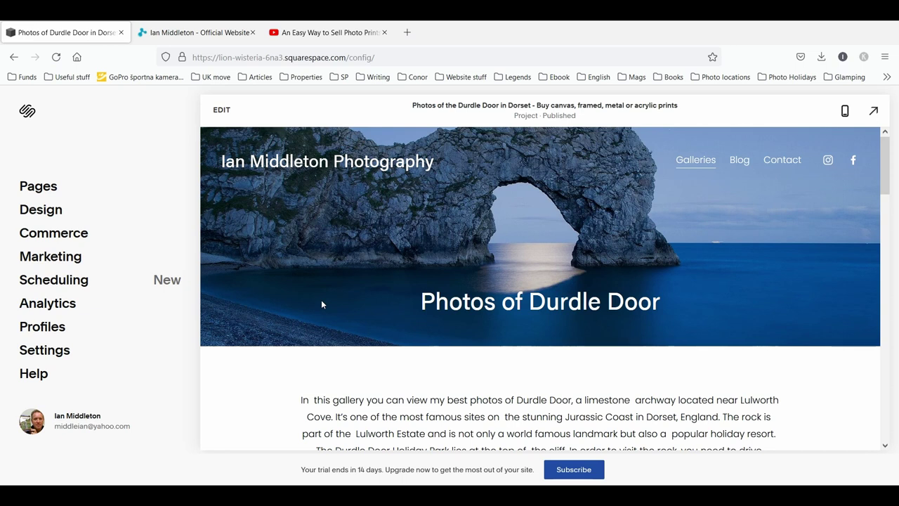
{"action": "scroll", "coordinate": [371, 341], "scroll_direction": "down", "scroll_amount": 2}
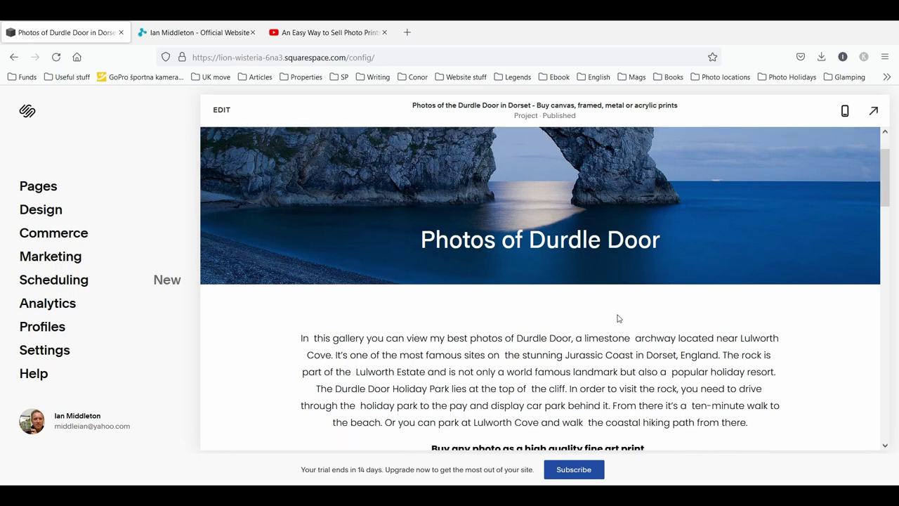
{"action": "scroll", "coordinate": [617, 318], "scroll_direction": "down", "scroll_amount": 4}
{"action": "scroll", "coordinate": [383, 231], "scroll_direction": "down", "scroll_amount": 2}
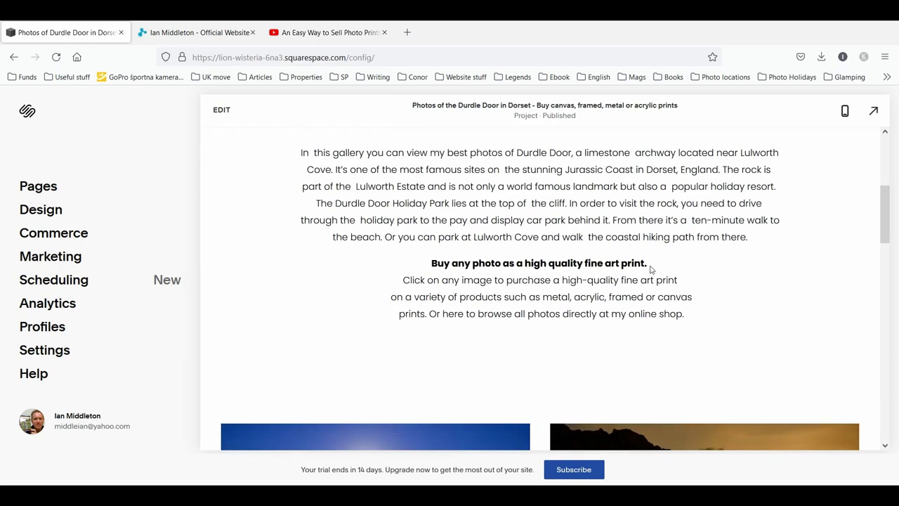
{"action": "scroll", "coordinate": [529, 262], "scroll_direction": "up", "scroll_amount": 6}
{"action": "scroll", "coordinate": [528, 264], "scroll_direction": "up", "scroll_amount": 2}
{"action": "scroll", "coordinate": [528, 264], "scroll_direction": "down", "scroll_amount": 5}
{"action": "scroll", "coordinate": [529, 264], "scroll_direction": "down", "scroll_amount": 3}
- Highlight the line "Buy any photo as a high quality fine art print." and examine the purchase instructions and the photos below
{"action": "left_click_drag", "start_coordinate": [431, 263], "coordinate": [652, 266]}
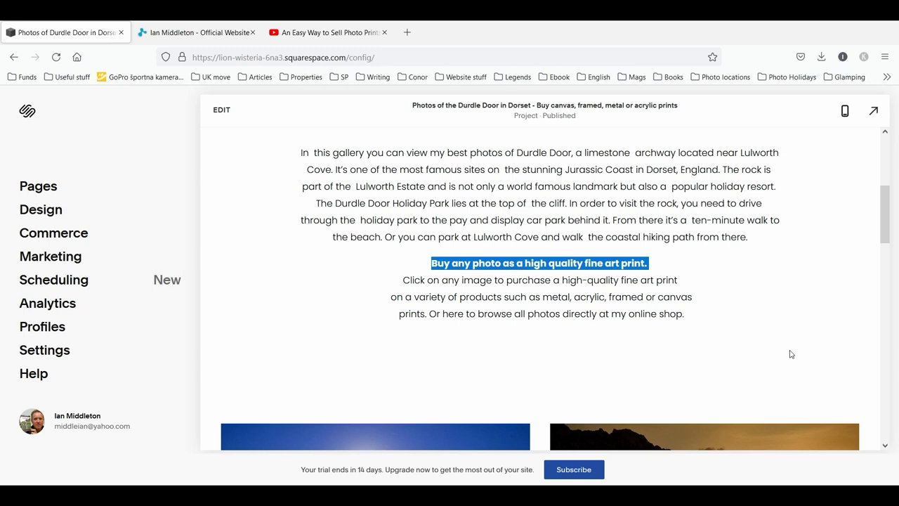
{"action": "scroll", "coordinate": [623, 288], "scroll_direction": "down", "scroll_amount": 1}
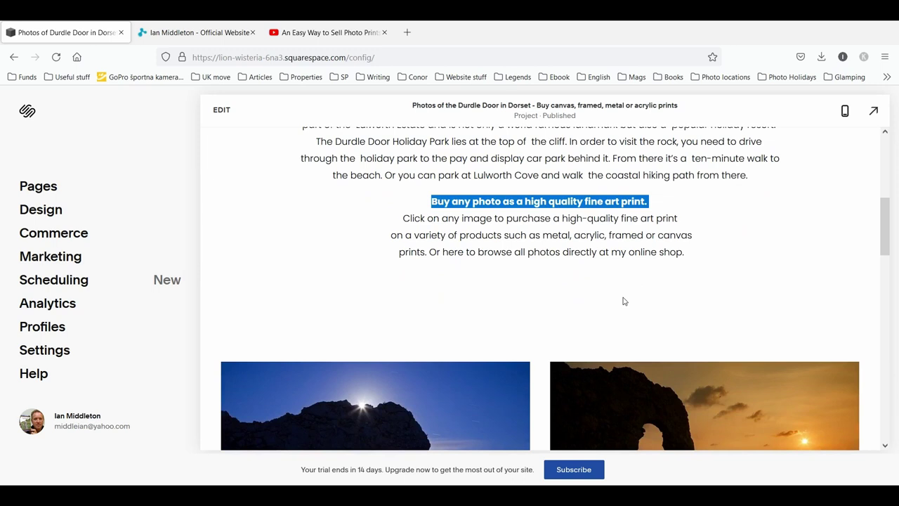
{"action": "left_click", "coordinate": [652, 300]}
{"action": "scroll", "coordinate": [653, 295], "scroll_direction": "up", "scroll_amount": 1}
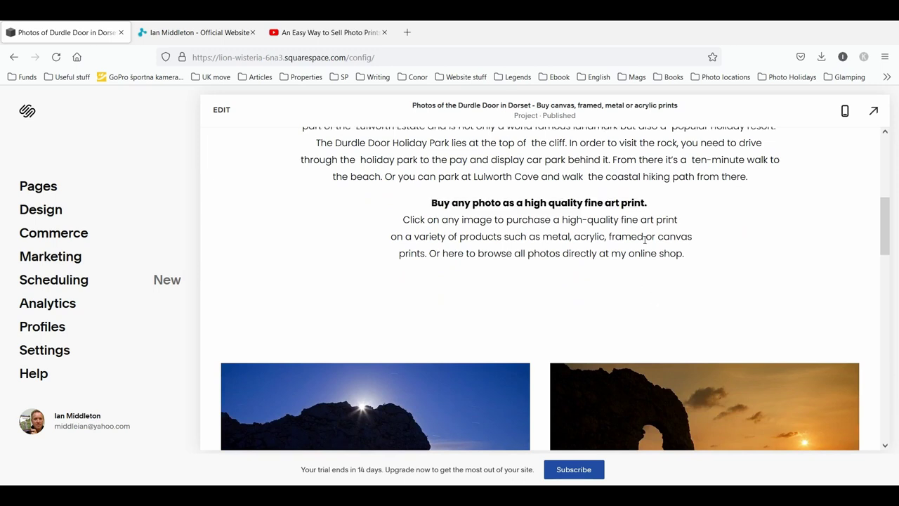
{"action": "scroll", "coordinate": [641, 240], "scroll_direction": "down", "scroll_amount": 2}
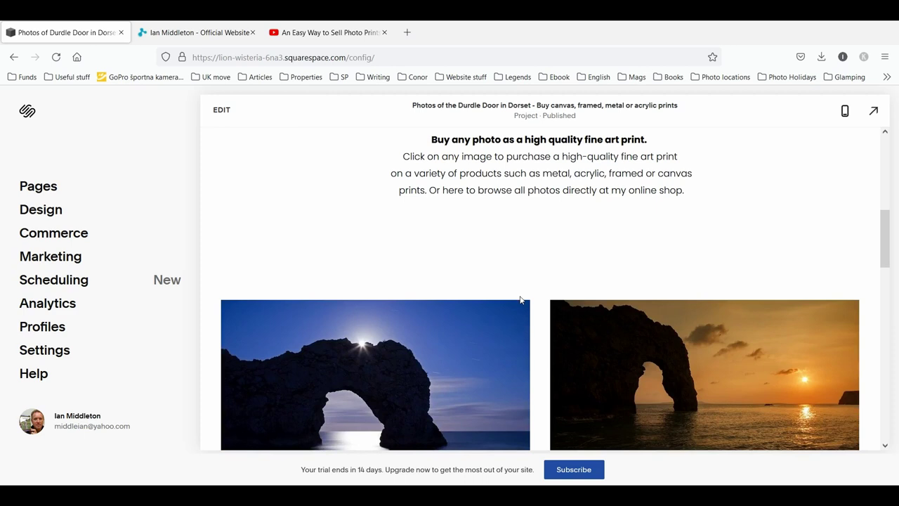
- Edit the Durdle Door page and add a button block below the print purchase text, labelled "BUY PRINTS"
{"action": "left_click", "coordinate": [222, 112]}
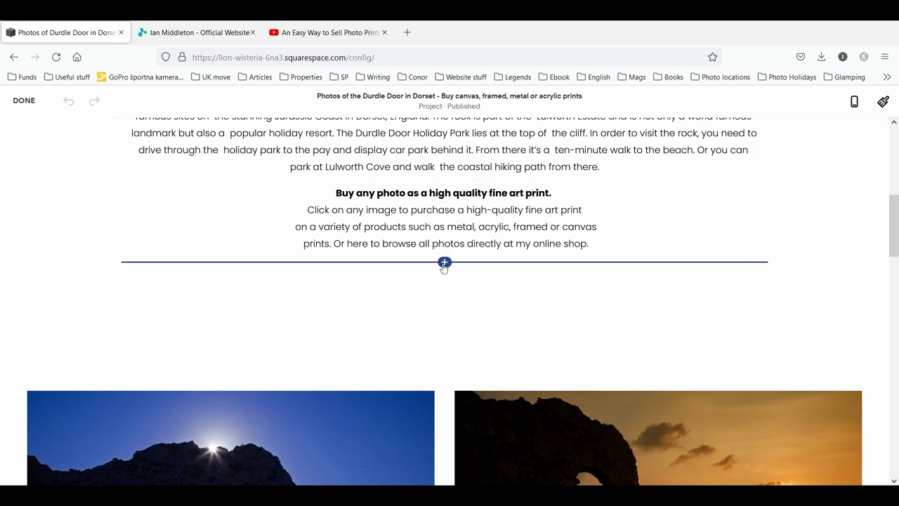
{"action": "left_click", "coordinate": [444, 264]}
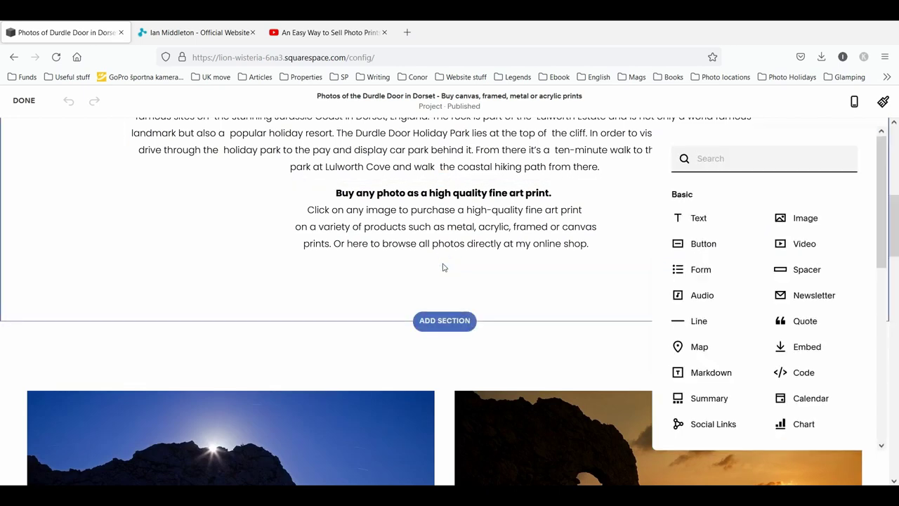
{"action": "left_click", "coordinate": [694, 246]}
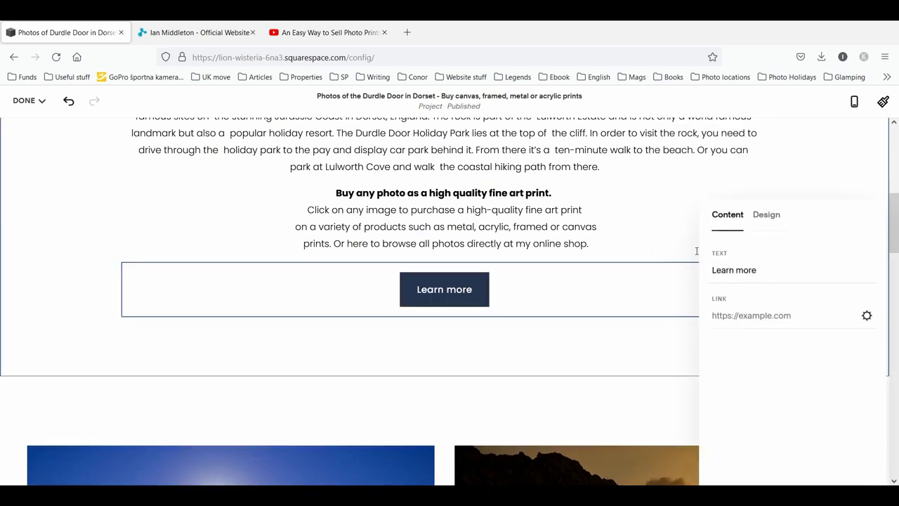
{"action": "left_click_drag", "start_coordinate": [758, 269], "coordinate": [699, 276]}
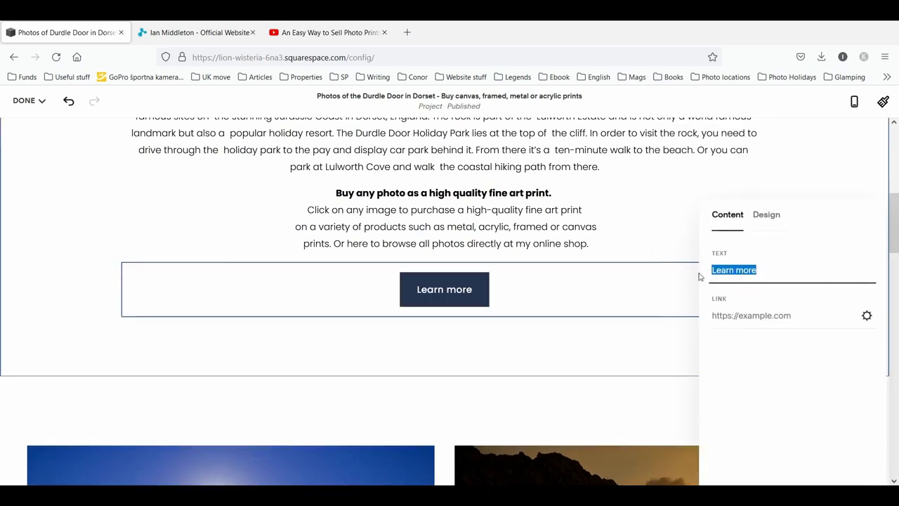
{"action": "type", "text": "B"}
{"action": "key", "text": "BackSpace"}
{"action": "type", "text": "BUY P"}
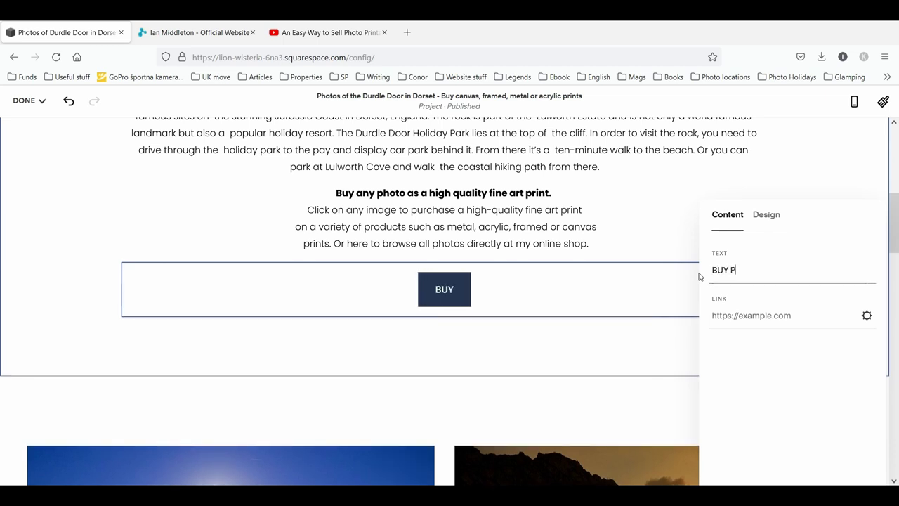
{"action": "type", "text": "RINTS"}
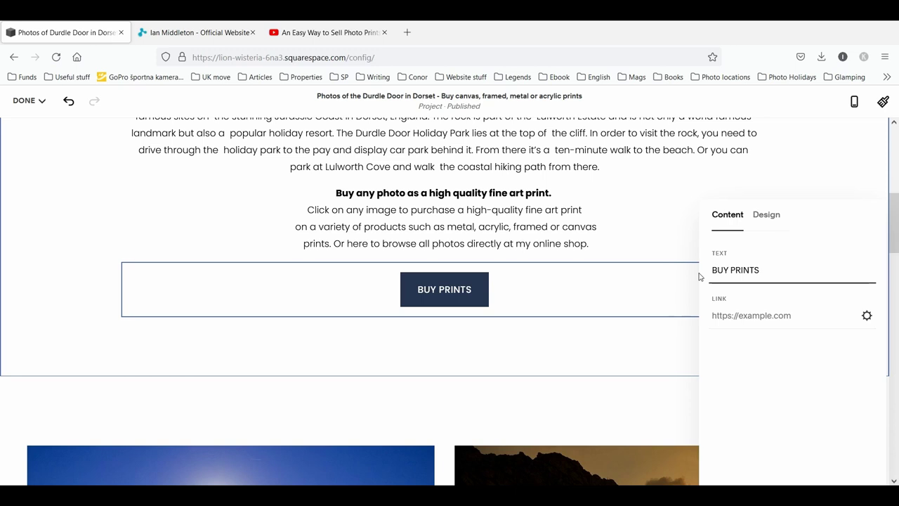
- Switch to the Pixels storefront and open its Durdle Door collection as the target for the button's link
{"action": "left_click", "coordinate": [802, 316]}
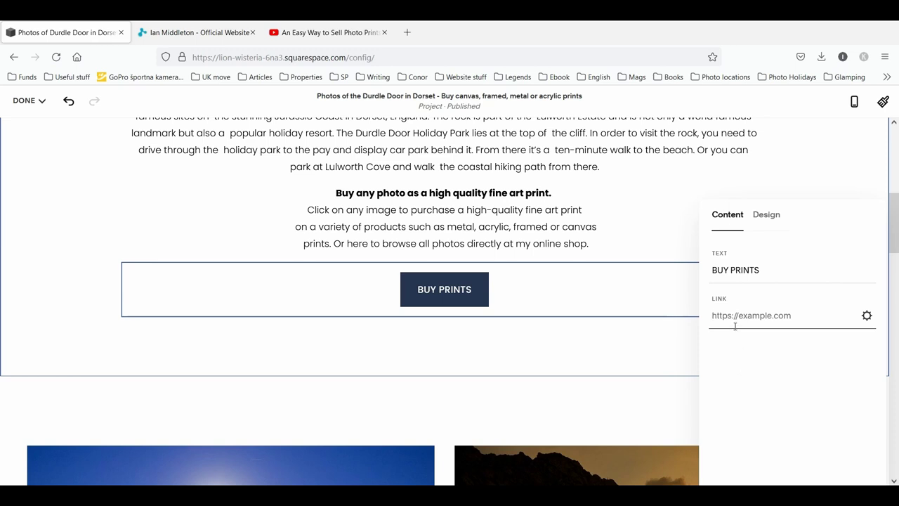
{"action": "left_click", "coordinate": [189, 35]}
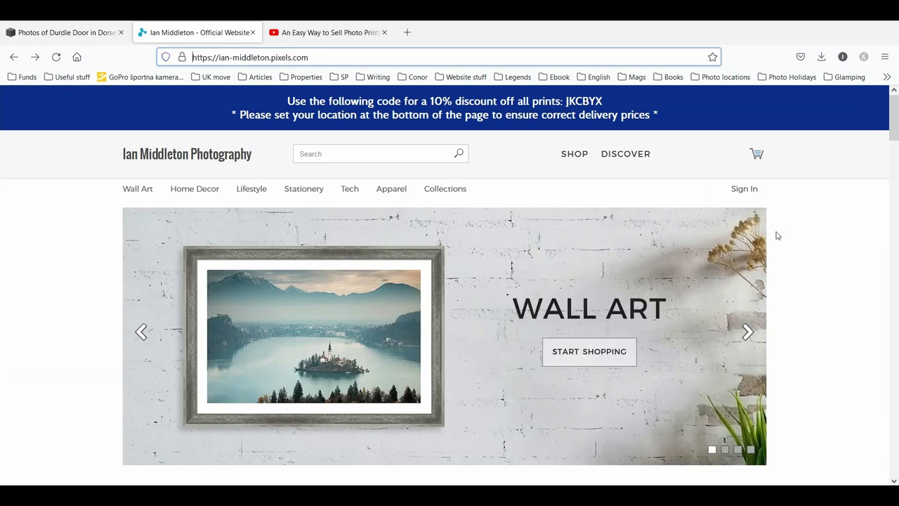
{"action": "scroll", "coordinate": [895, 141], "scroll_direction": "down", "scroll_amount": 2}
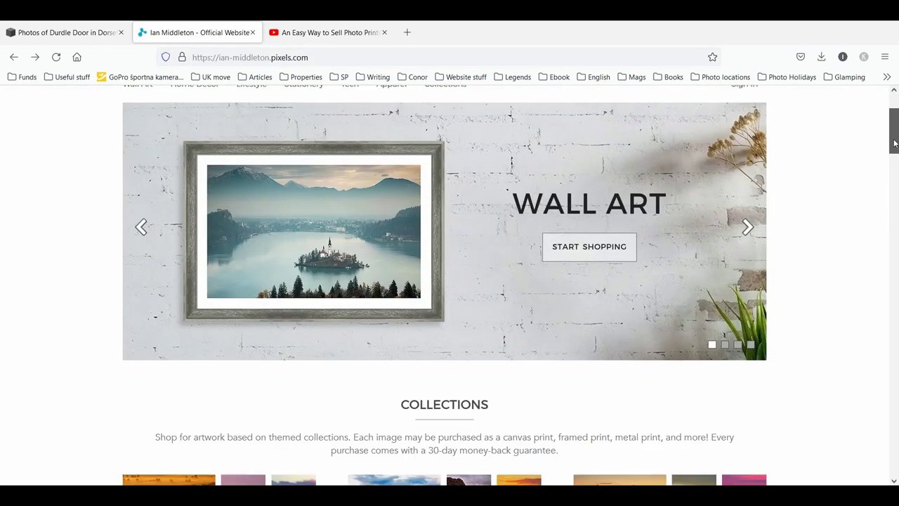
{"action": "left_click", "coordinate": [67, 32]}
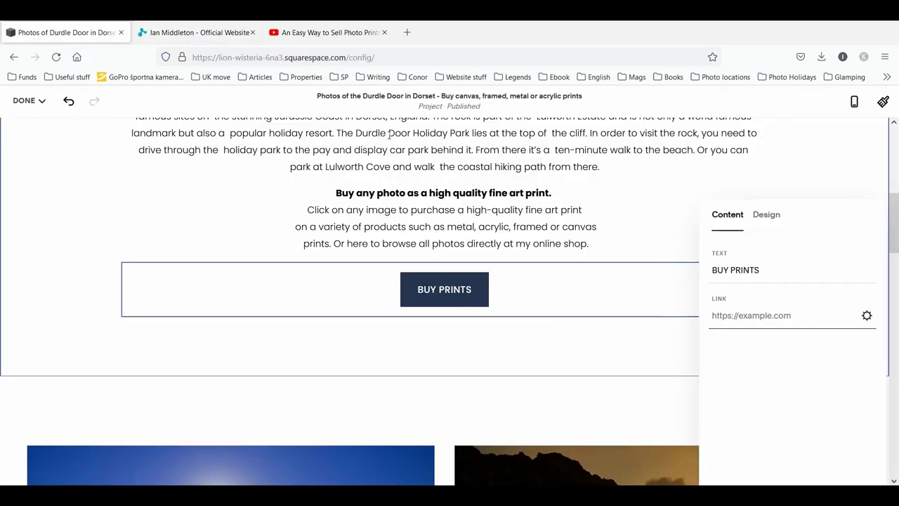
{"action": "left_click", "coordinate": [181, 33]}
{"action": "scroll", "coordinate": [664, 276], "scroll_direction": "down", "scroll_amount": 5}
{"action": "scroll", "coordinate": [664, 276], "scroll_direction": "down", "scroll_amount": 3}
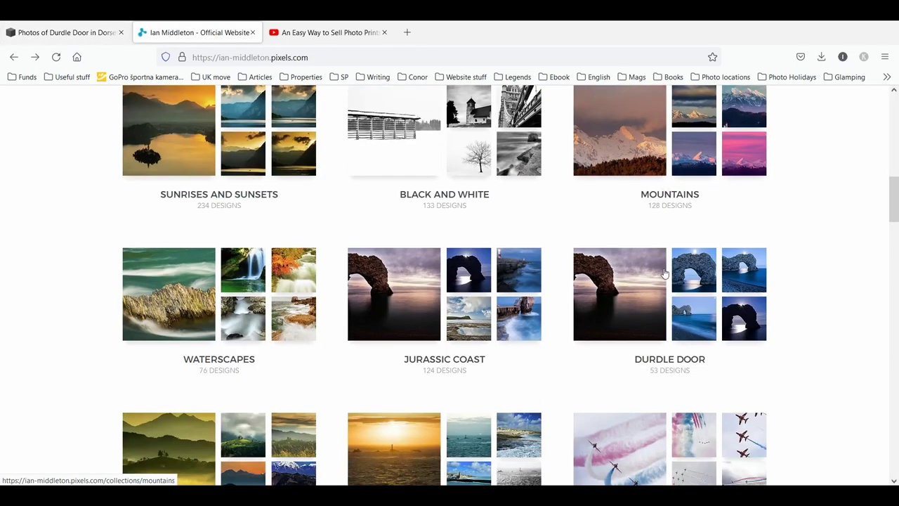
{"action": "left_click", "coordinate": [675, 309]}
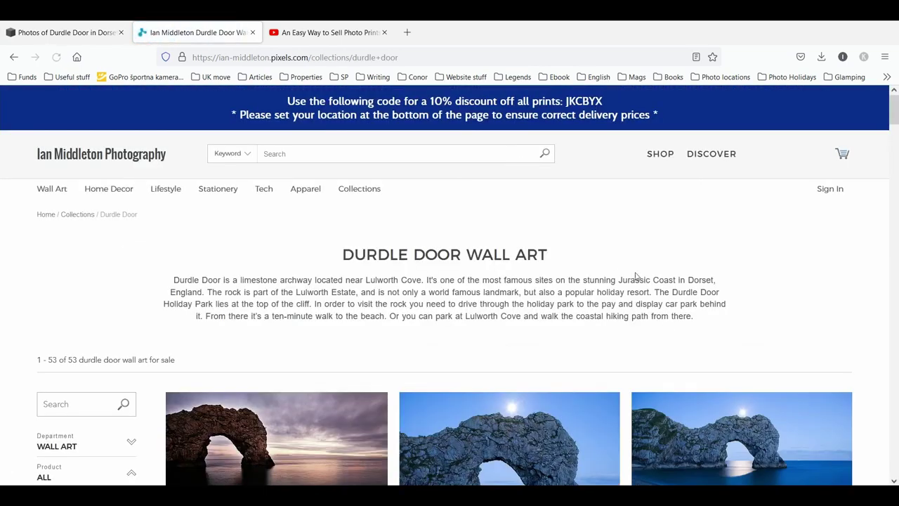
{"action": "scroll", "coordinate": [616, 275], "scroll_direction": "down", "scroll_amount": 3}
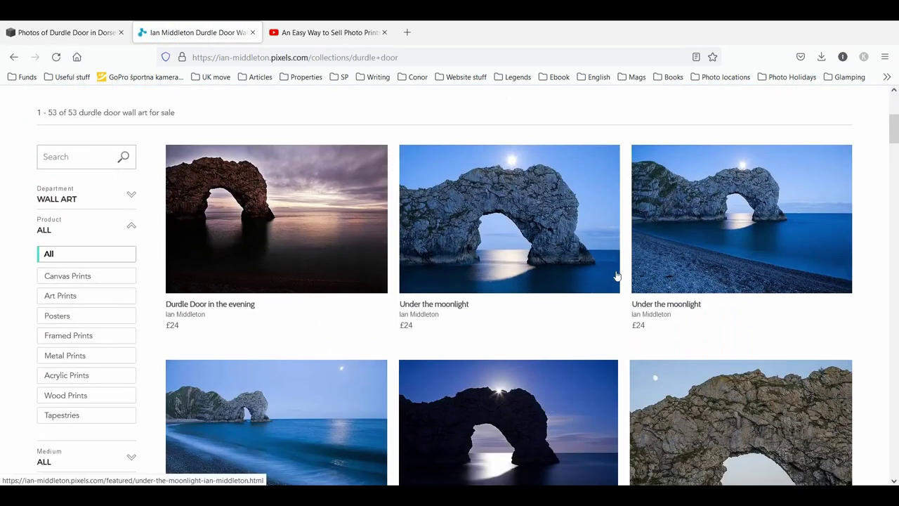
{"action": "scroll", "coordinate": [616, 274], "scroll_direction": "up", "scroll_amount": 3}
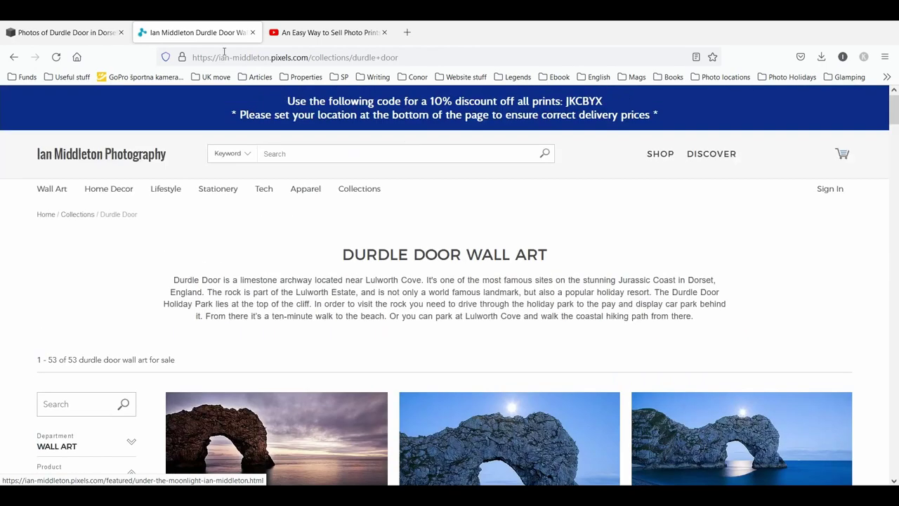
- Copy the Durdle Door collection's web address and paste it as the BUY PRINTS button's link in Squarespace
{"action": "left_click", "coordinate": [404, 60]}
{"action": "left_click_drag", "start_coordinate": [404, 60], "coordinate": [77, 62]}
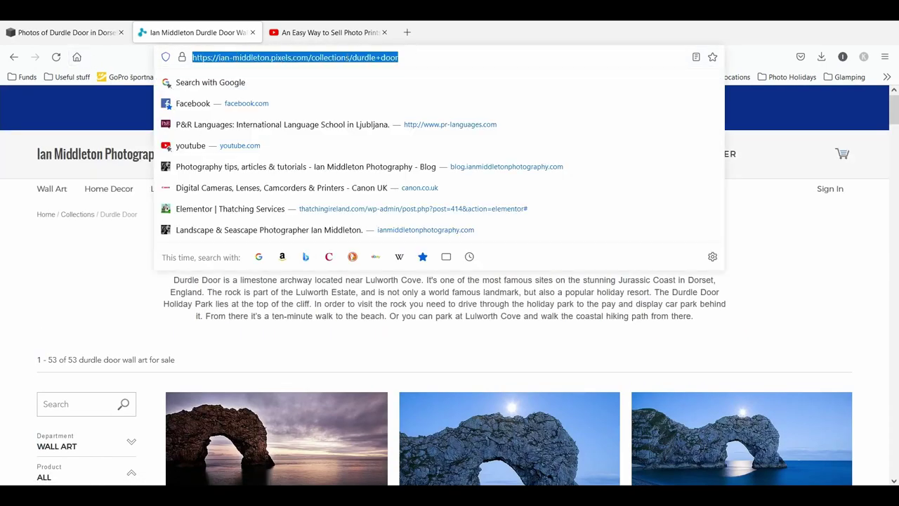
{"action": "right_click", "coordinate": [347, 58]}
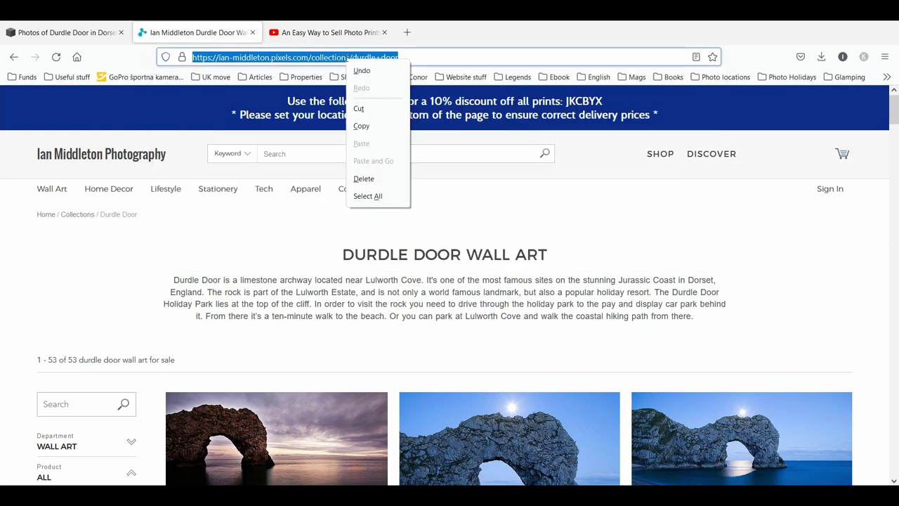
{"action": "left_click", "coordinate": [362, 126]}
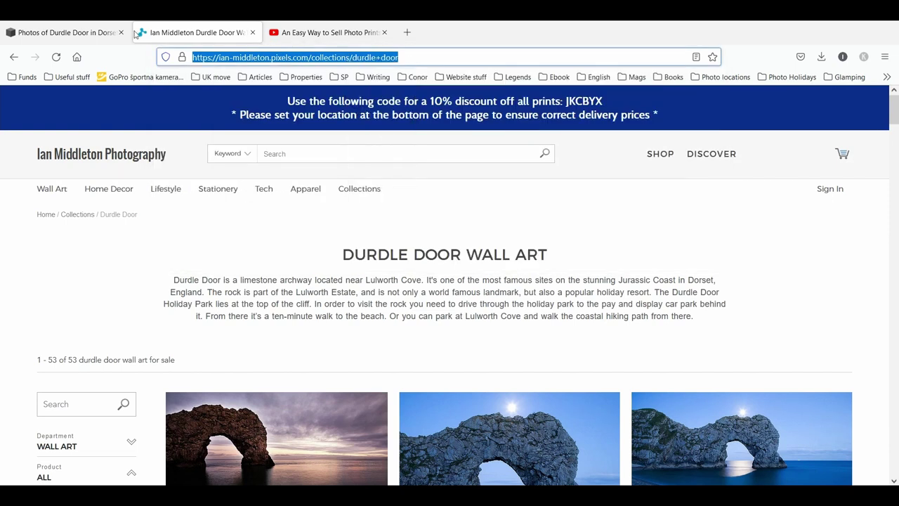
{"action": "left_click", "coordinate": [82, 33]}
{"action": "left_click", "coordinate": [790, 317]}
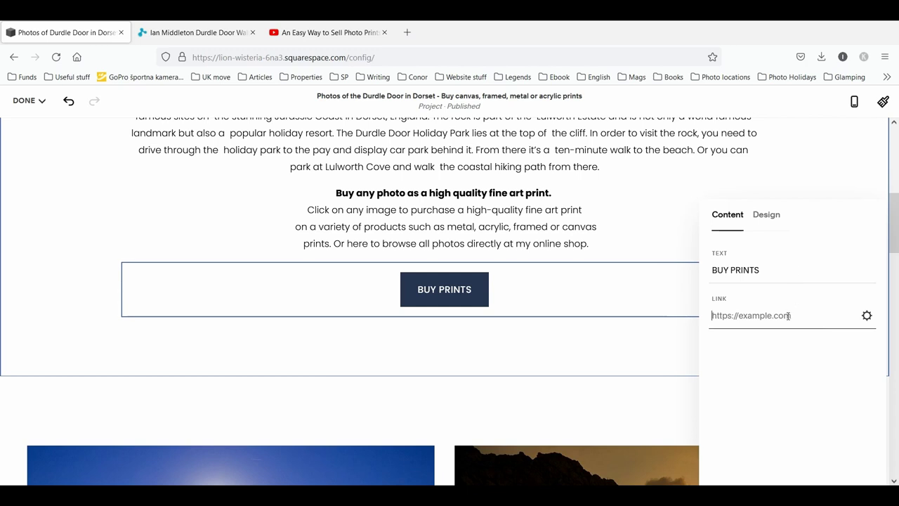
{"action": "right_click", "coordinate": [777, 318]}
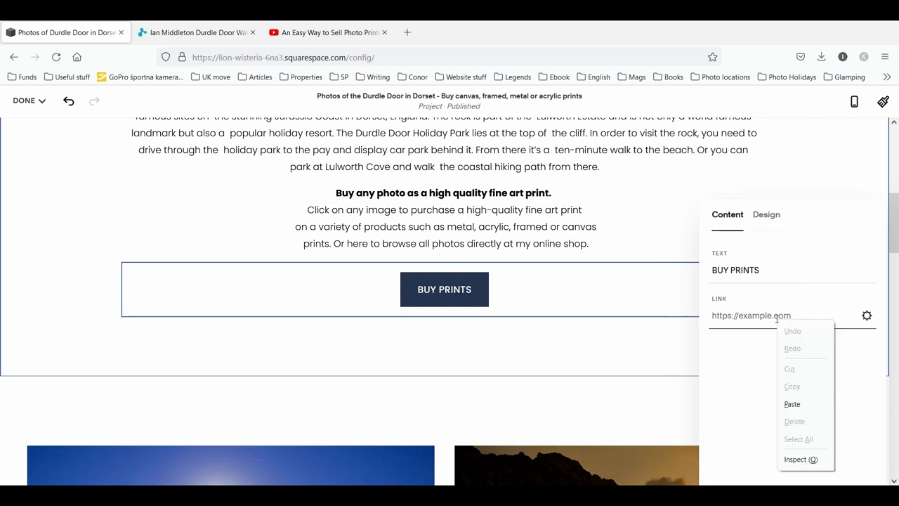
{"action": "left_click", "coordinate": [793, 404]}
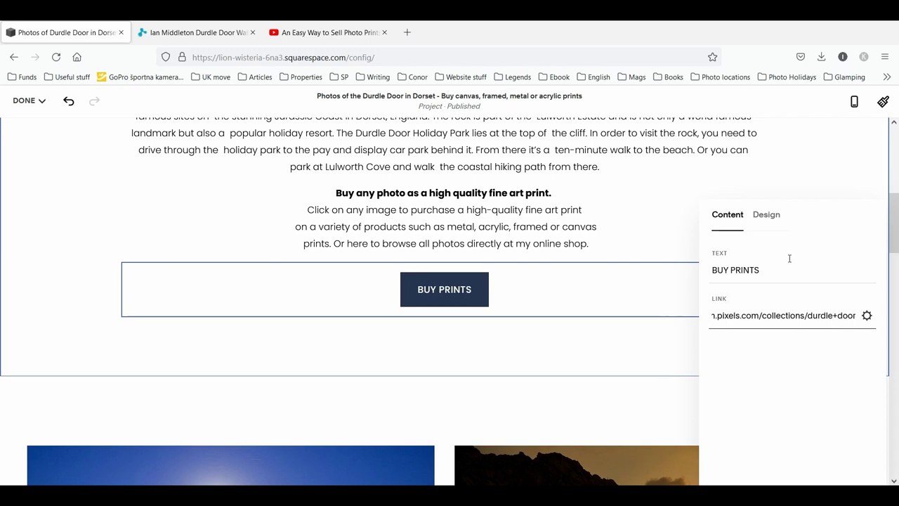
- Set the BUY PRINTS button's link to open in a new window and save the page changes
{"action": "left_click", "coordinate": [867, 315]}
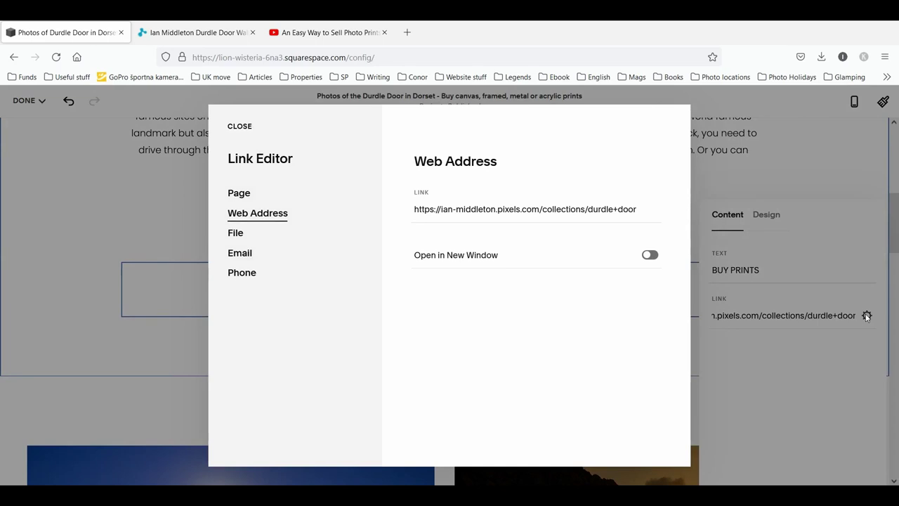
{"action": "left_click", "coordinate": [655, 257]}
{"action": "left_click", "coordinate": [236, 127]}
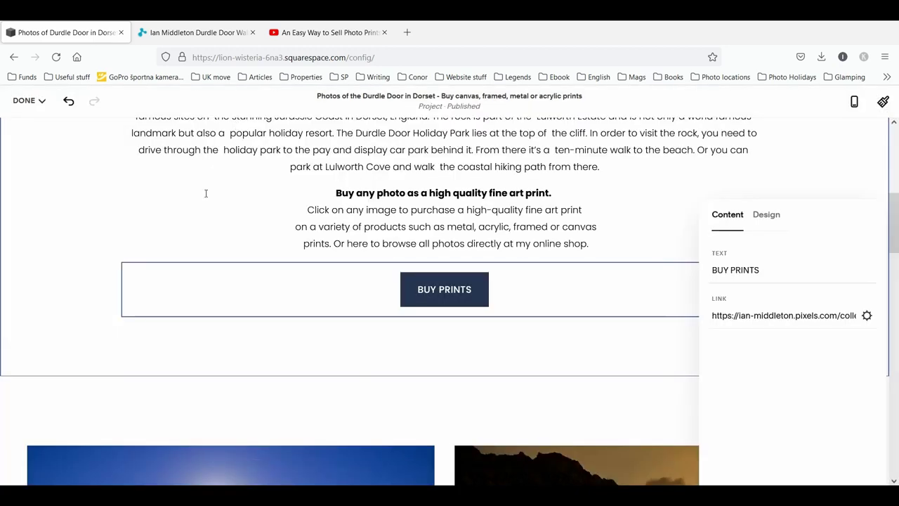
{"action": "left_click", "coordinate": [530, 277]}
{"action": "left_click", "coordinate": [42, 100]}
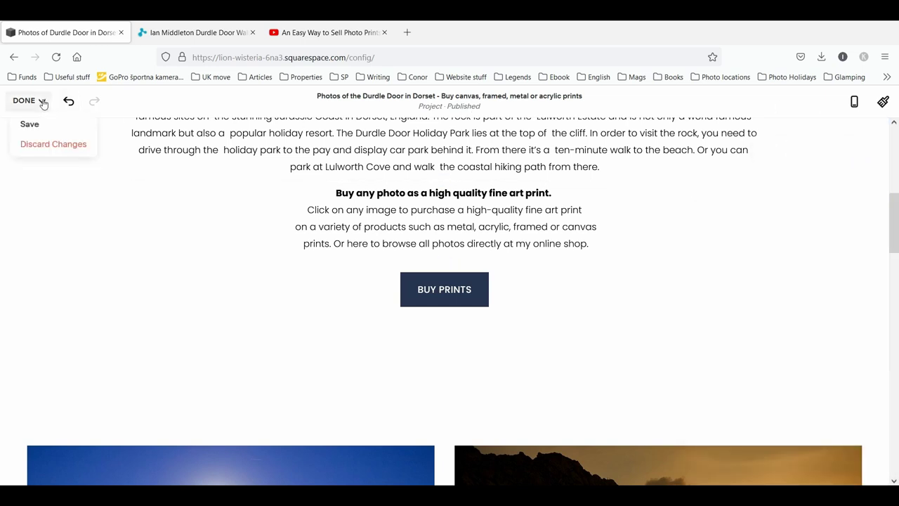
{"action": "left_click", "coordinate": [26, 129]}
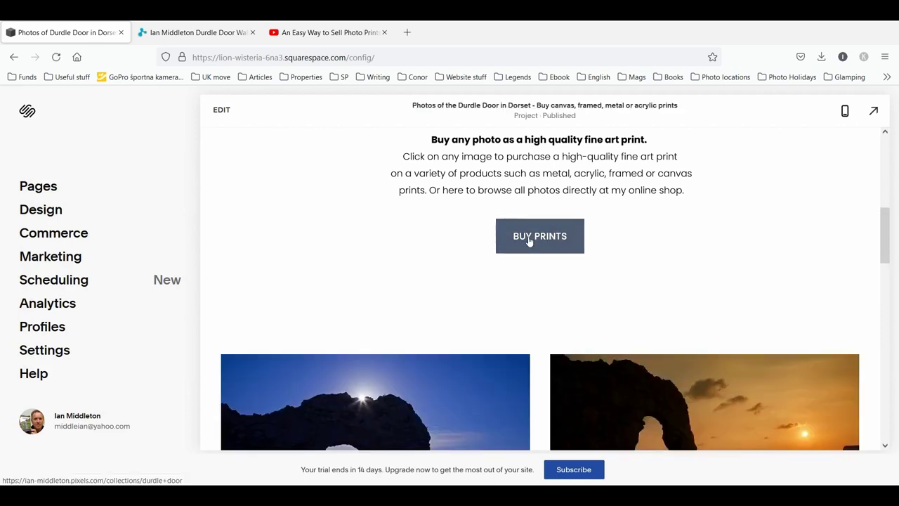
- Test the BUY PRINTS button on the saved page and look over the prints in the linked Durdle Door collection
{"action": "left_click", "coordinate": [530, 241]}
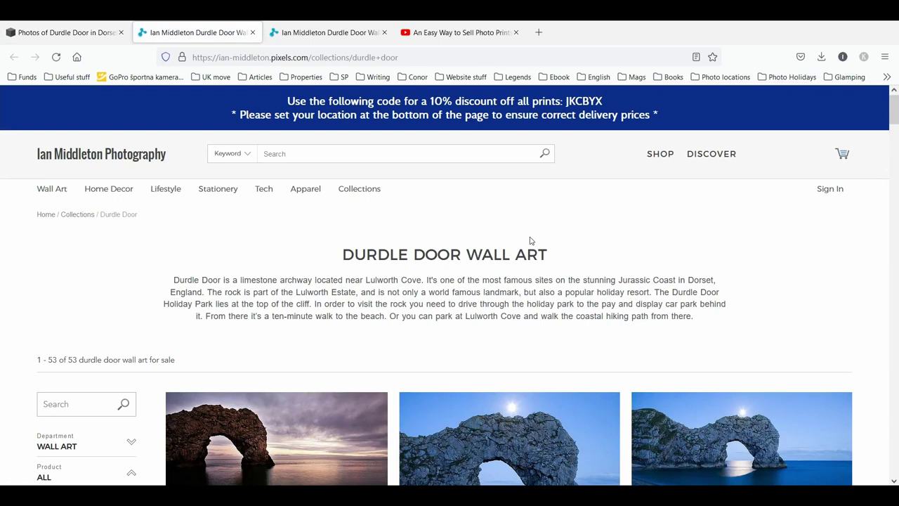
{"action": "scroll", "coordinate": [733, 256], "scroll_direction": "down", "scroll_amount": 4}
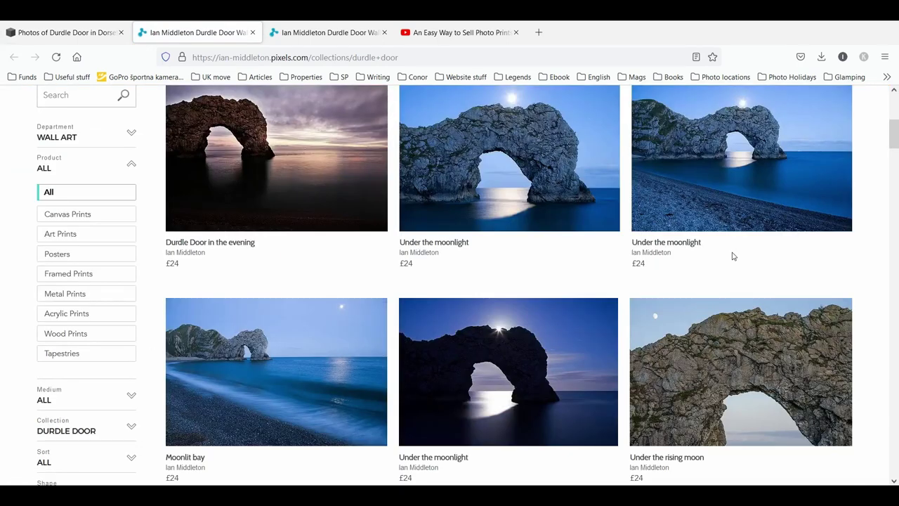
{"action": "scroll", "coordinate": [733, 257], "scroll_direction": "down", "scroll_amount": 8}
{"action": "scroll", "coordinate": [732, 256], "scroll_direction": "down", "scroll_amount": 10}
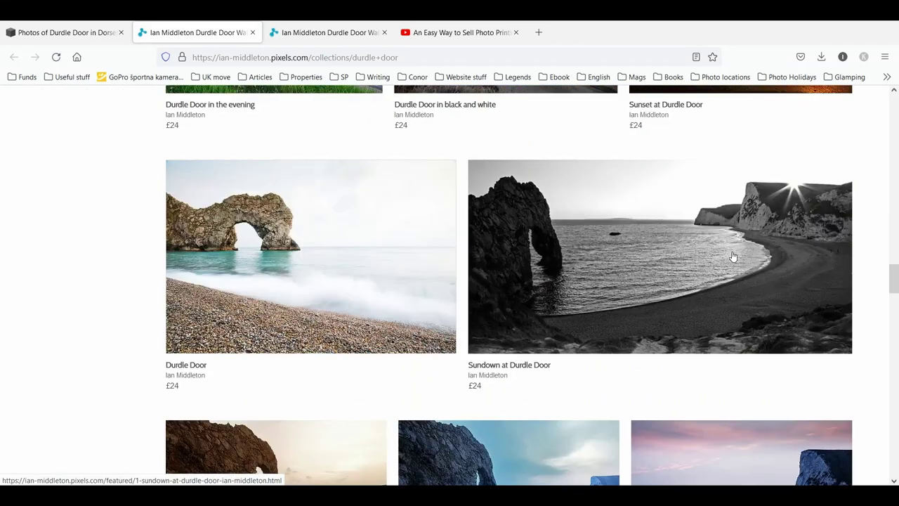
{"action": "scroll", "coordinate": [732, 257], "scroll_direction": "up", "scroll_amount": 10}
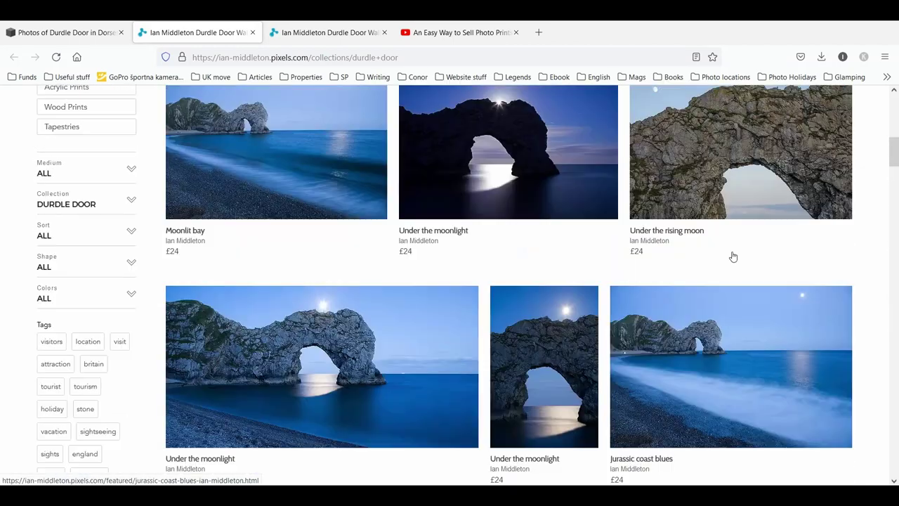
- Close the extra Durdle Door collection tab and look over the large photos and gallery thumbnails on the Squarespace page
{"action": "scroll", "coordinate": [733, 256], "scroll_direction": "up", "scroll_amount": 4}
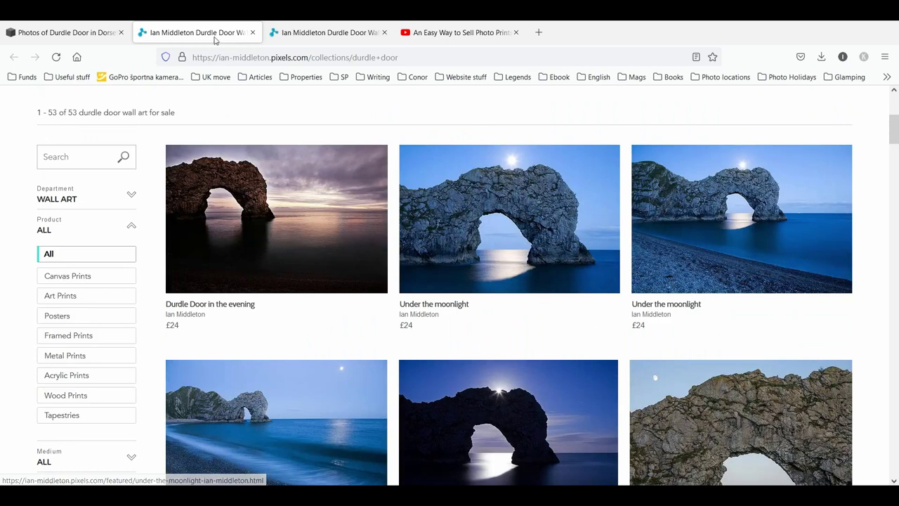
{"action": "left_click", "coordinate": [252, 32]}
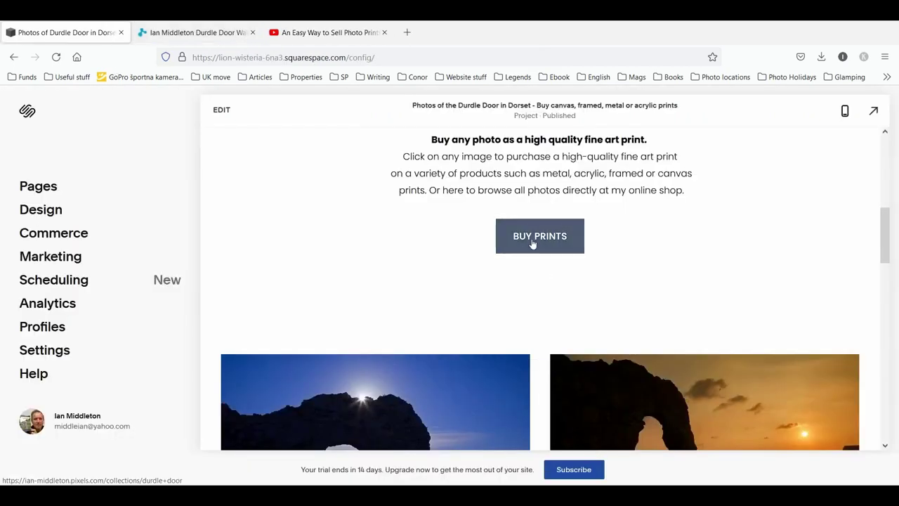
{"action": "scroll", "coordinate": [655, 246], "scroll_direction": "down", "scroll_amount": 3}
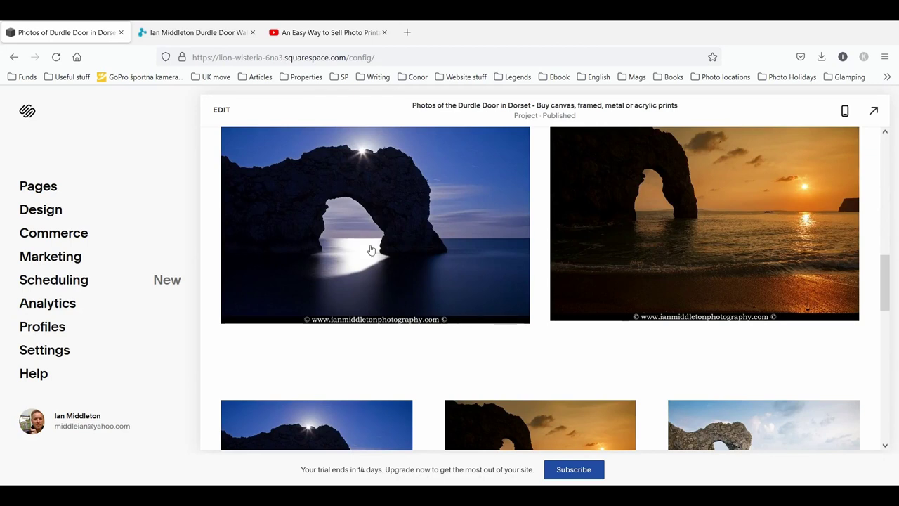
{"action": "scroll", "coordinate": [683, 231], "scroll_direction": "down", "scroll_amount": 3}
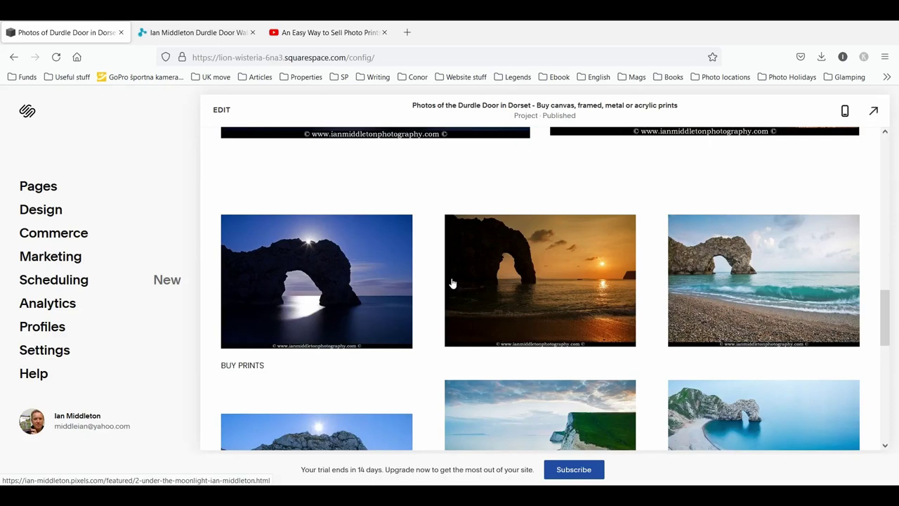
{"action": "scroll", "coordinate": [812, 214], "scroll_direction": "up", "scroll_amount": 10}
{"action": "scroll", "coordinate": [812, 214], "scroll_direction": "down", "scroll_amount": 3}
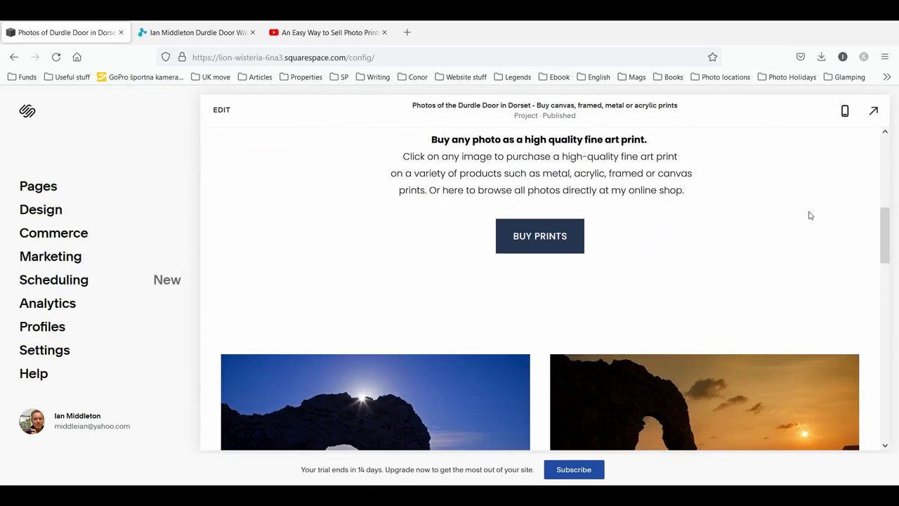
{"action": "scroll", "coordinate": [812, 203], "scroll_direction": "down", "scroll_amount": 3}
{"action": "scroll", "coordinate": [813, 204], "scroll_direction": "down", "scroll_amount": 3}
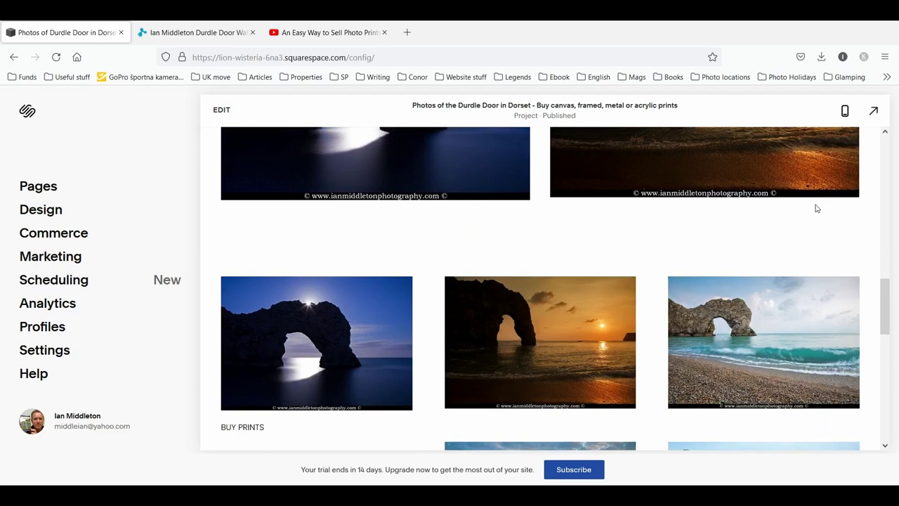
{"action": "scroll", "coordinate": [743, 267], "scroll_direction": "down", "scroll_amount": 2}
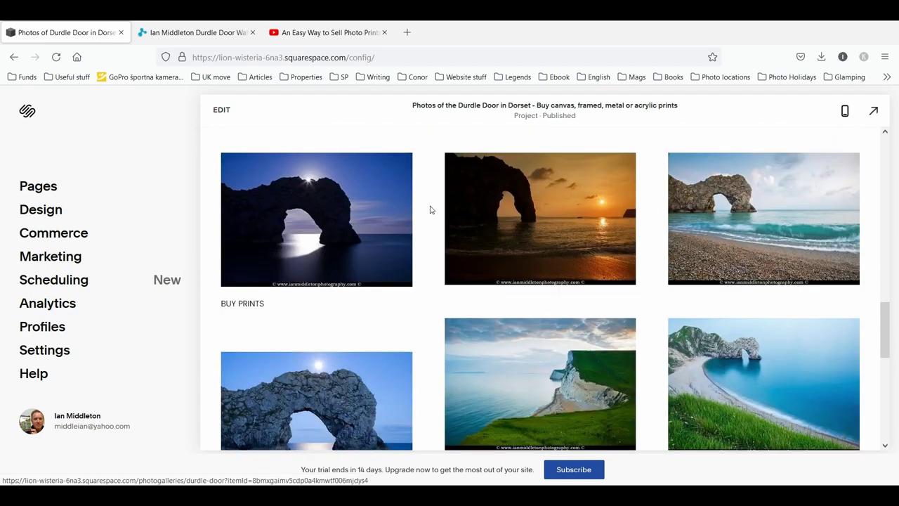
{"action": "scroll", "coordinate": [417, 311], "scroll_direction": "up", "scroll_amount": 3}
{"action": "scroll", "coordinate": [417, 311], "scroll_direction": "up", "scroll_amount": 5}
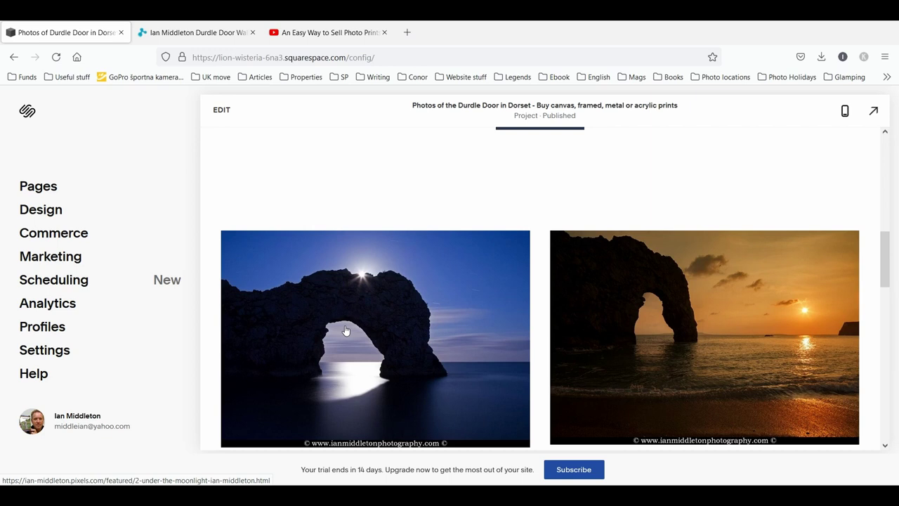
- Test the link on the large moonlit arch photo, view its Pixels print page, and return to the Squarespace page
{"action": "left_click", "coordinate": [345, 330]}
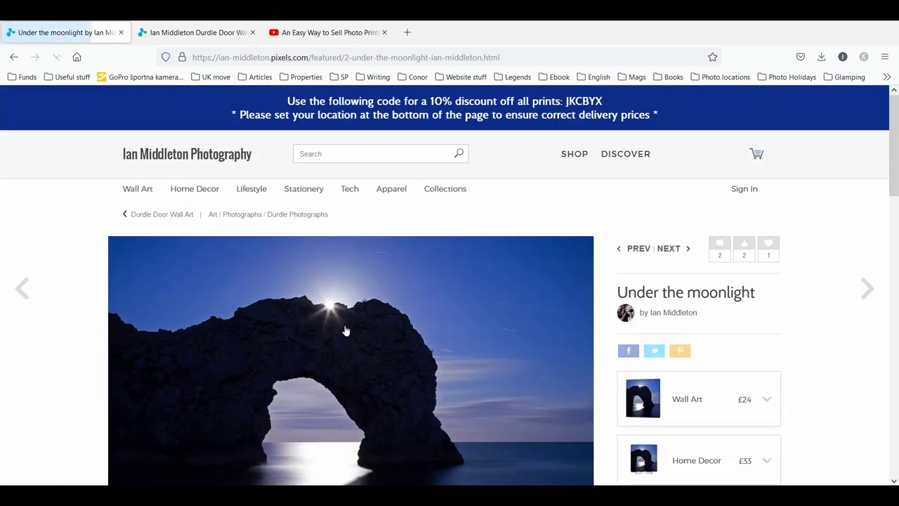
{"action": "scroll", "coordinate": [345, 330], "scroll_direction": "down", "scroll_amount": 2}
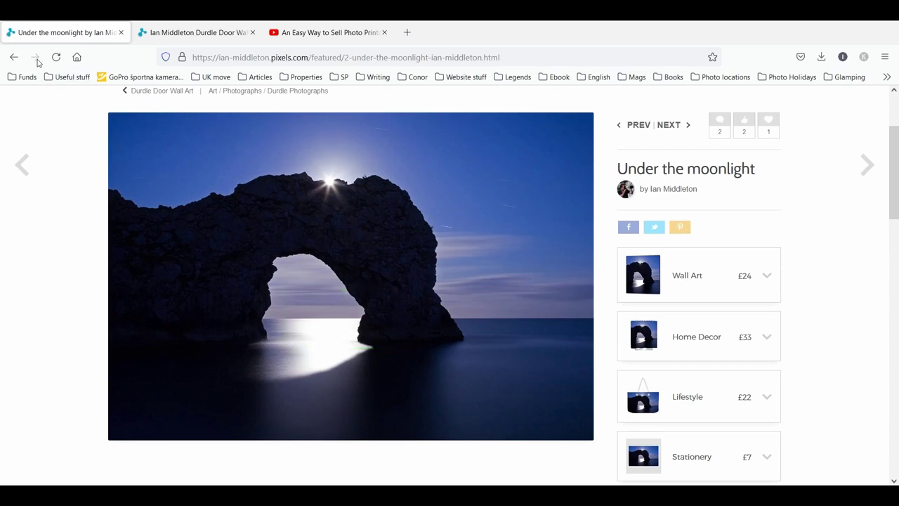
{"action": "left_click", "coordinate": [13, 57]}
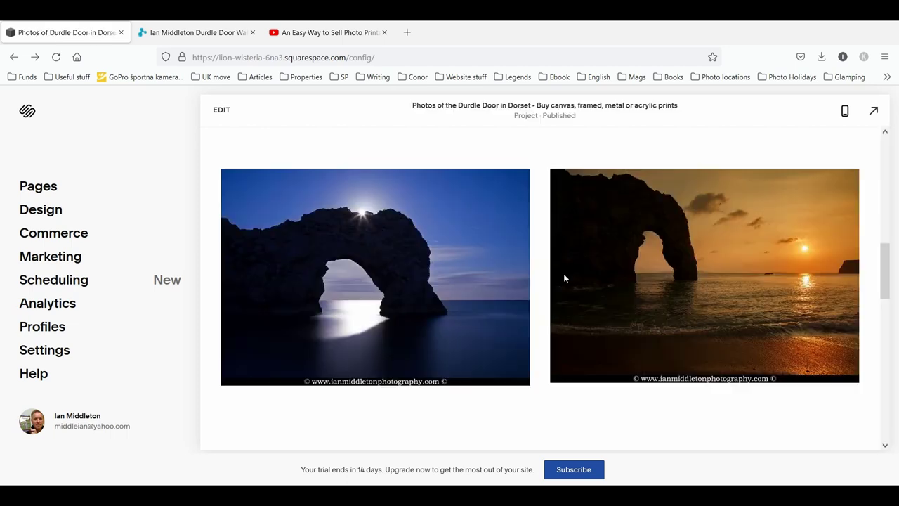
- Open the Durdle Door page for editing and compare the large image blocks with the gallery section below them
{"action": "scroll", "coordinate": [564, 276], "scroll_direction": "up", "scroll_amount": 2}
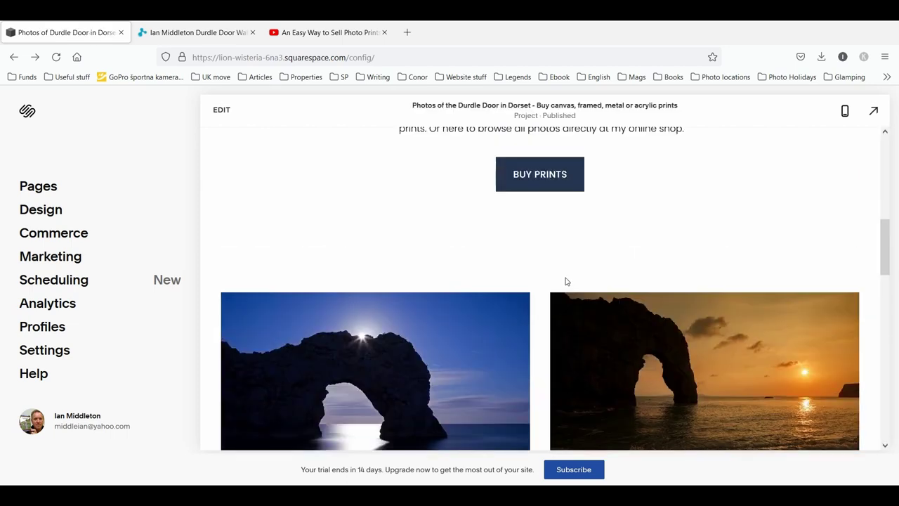
{"action": "scroll", "coordinate": [630, 270], "scroll_direction": "down", "scroll_amount": 1}
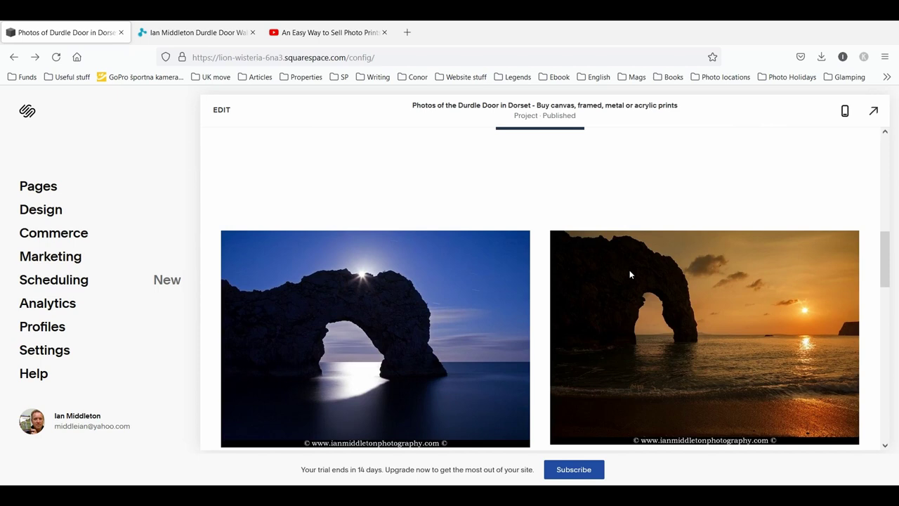
{"action": "scroll", "coordinate": [609, 343], "scroll_direction": "down", "scroll_amount": 1}
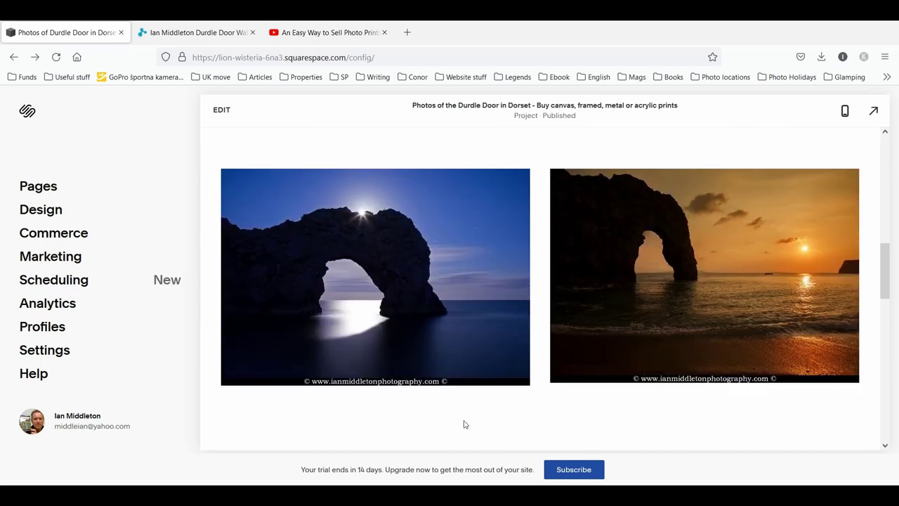
{"action": "left_click", "coordinate": [221, 110]}
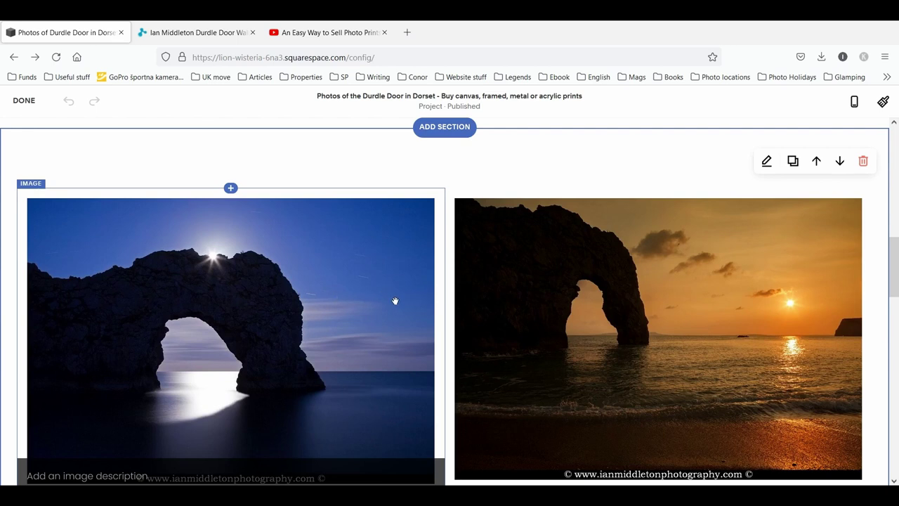
{"action": "scroll", "coordinate": [393, 299], "scroll_direction": "down", "scroll_amount": 2}
{"action": "scroll", "coordinate": [347, 404], "scroll_direction": "down", "scroll_amount": 3}
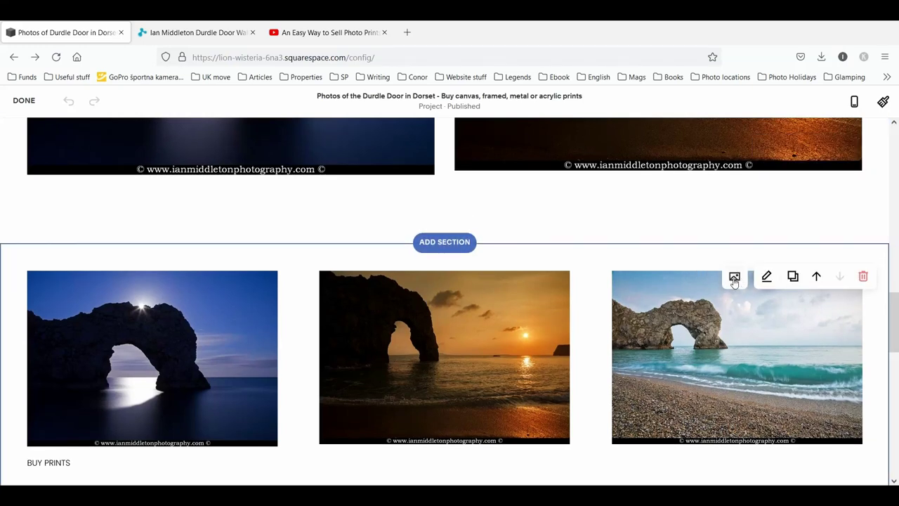
{"action": "scroll", "coordinate": [675, 273], "scroll_direction": "up", "scroll_amount": 4}
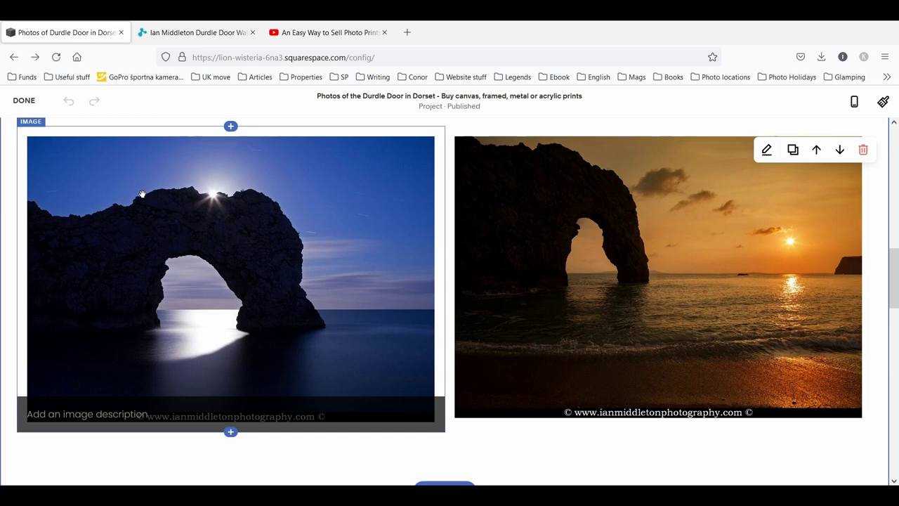
- Open the large moonlit arch image block's content settings and go to its link setting
{"action": "left_click", "coordinate": [294, 254]}
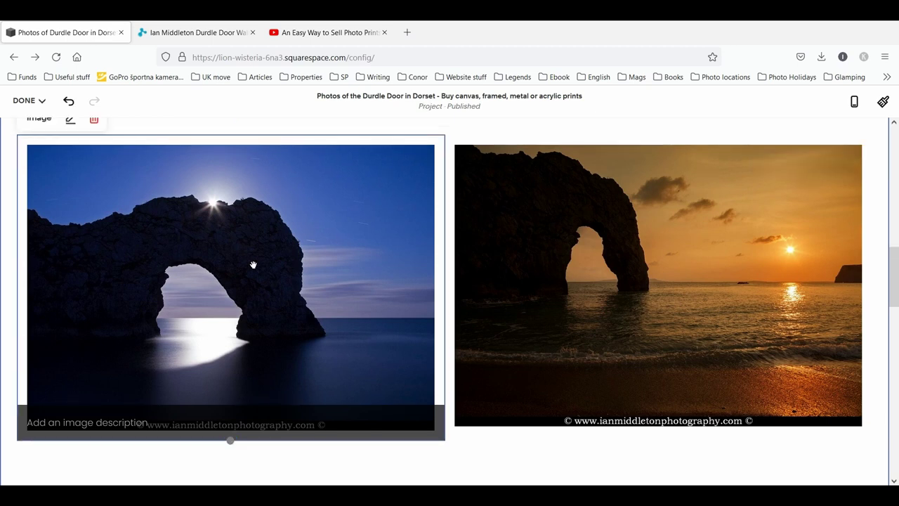
{"action": "scroll", "coordinate": [254, 265], "scroll_direction": "up", "scroll_amount": 1}
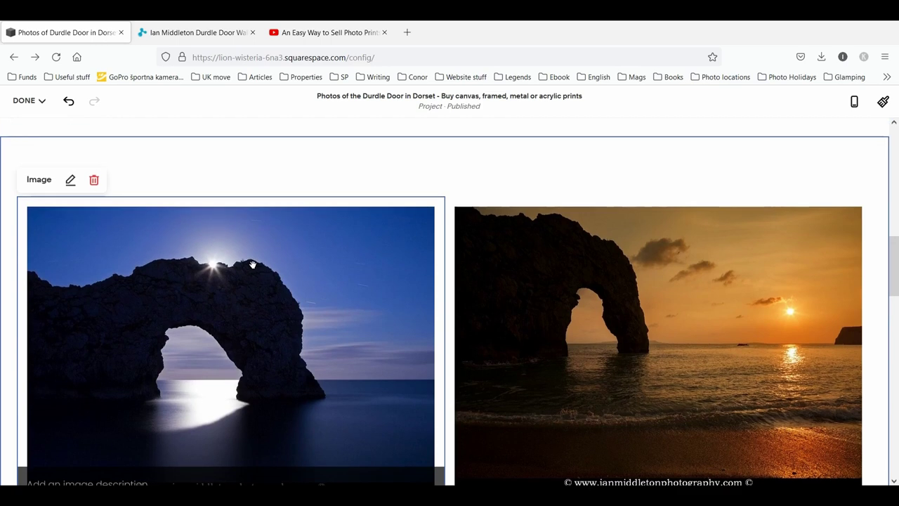
{"action": "left_click", "coordinate": [71, 180]}
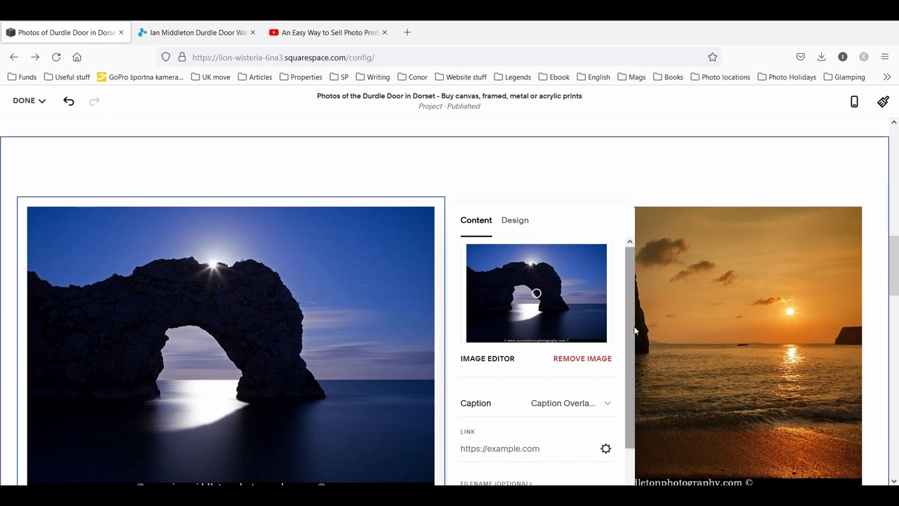
{"action": "scroll", "coordinate": [565, 349], "scroll_direction": "down", "scroll_amount": 1}
{"action": "left_click", "coordinate": [472, 403]}
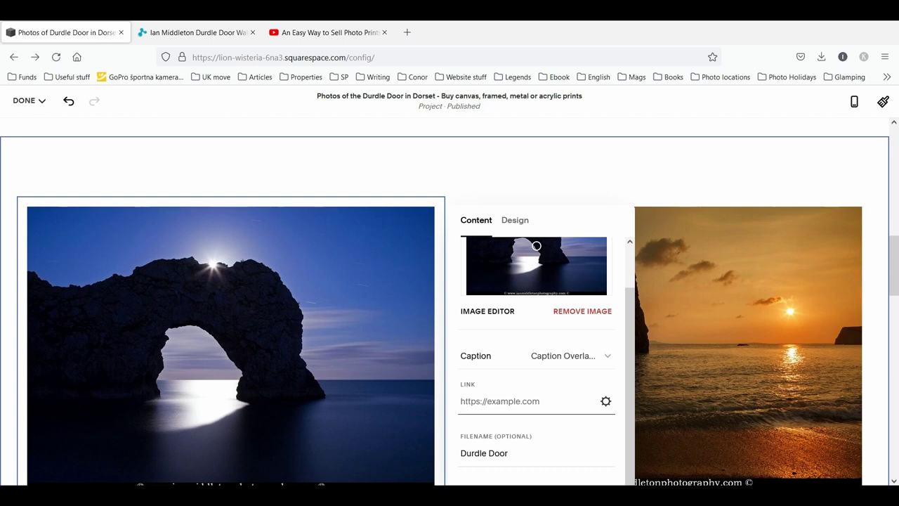
- Switch to the Pixels storefront and open the matching dark-blue "Under the moonlight" print from the Durdle Door collection
{"action": "left_click", "coordinate": [169, 35]}
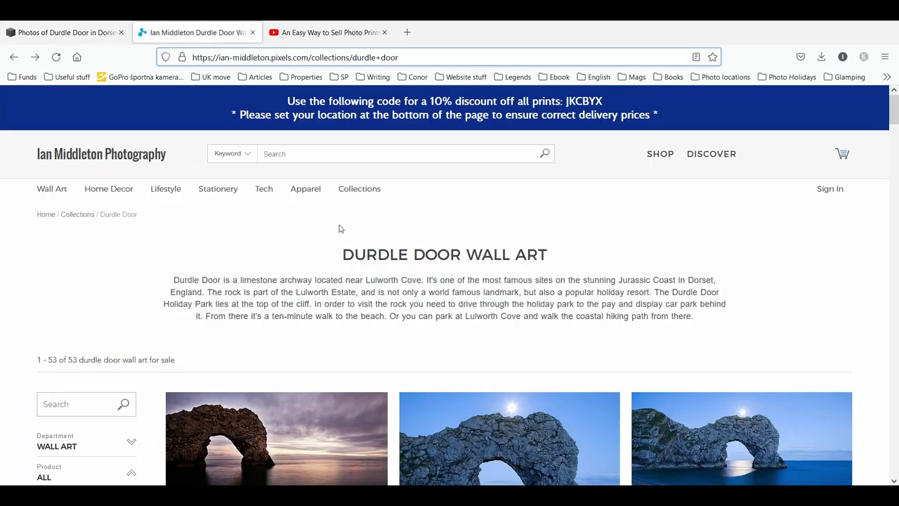
{"action": "scroll", "coordinate": [339, 226], "scroll_direction": "down", "scroll_amount": 3}
{"action": "scroll", "coordinate": [339, 226], "scroll_direction": "down", "scroll_amount": 3}
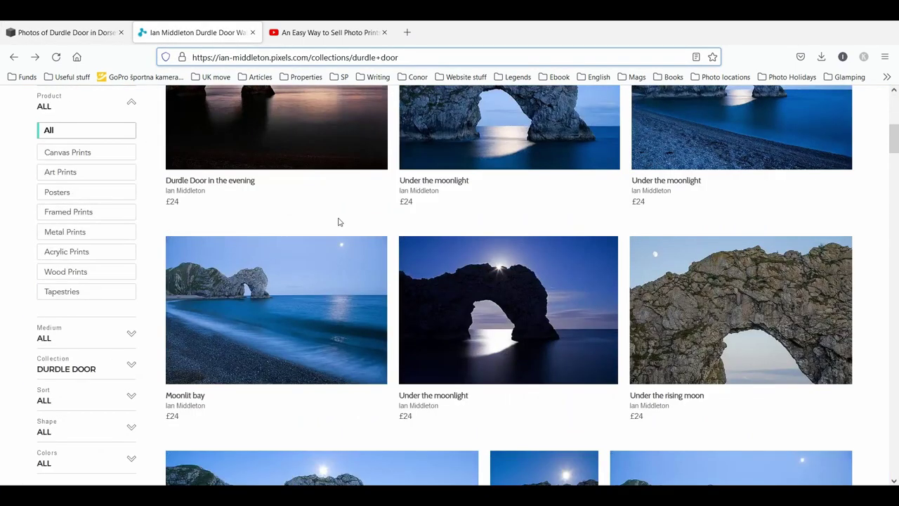
{"action": "scroll", "coordinate": [469, 277], "scroll_direction": "up", "scroll_amount": 1}
{"action": "scroll", "coordinate": [469, 276], "scroll_direction": "up", "scroll_amount": 6}
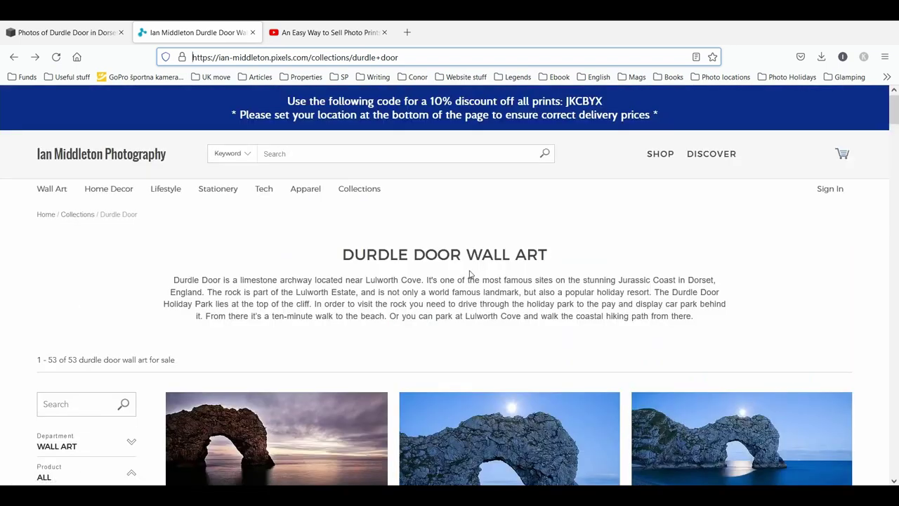
{"action": "scroll", "coordinate": [469, 274], "scroll_direction": "down", "scroll_amount": 3}
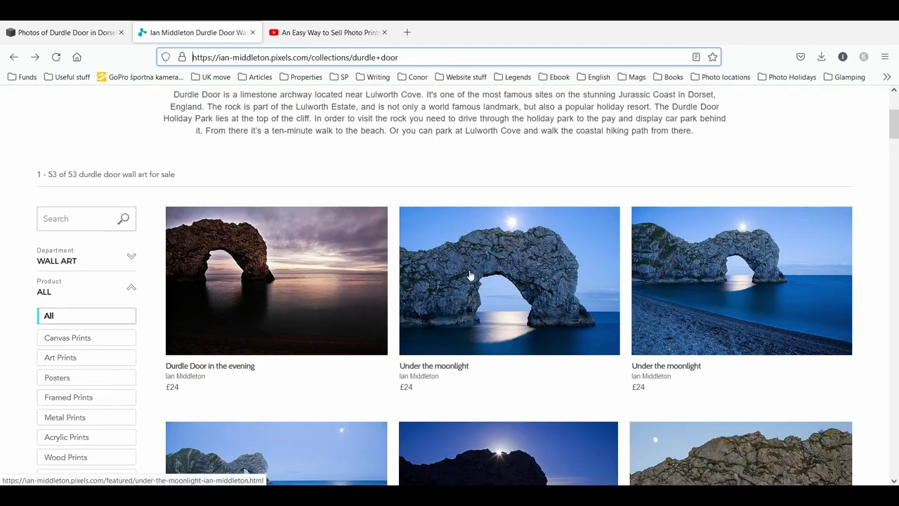
{"action": "scroll", "coordinate": [469, 276], "scroll_direction": "down", "scroll_amount": 3}
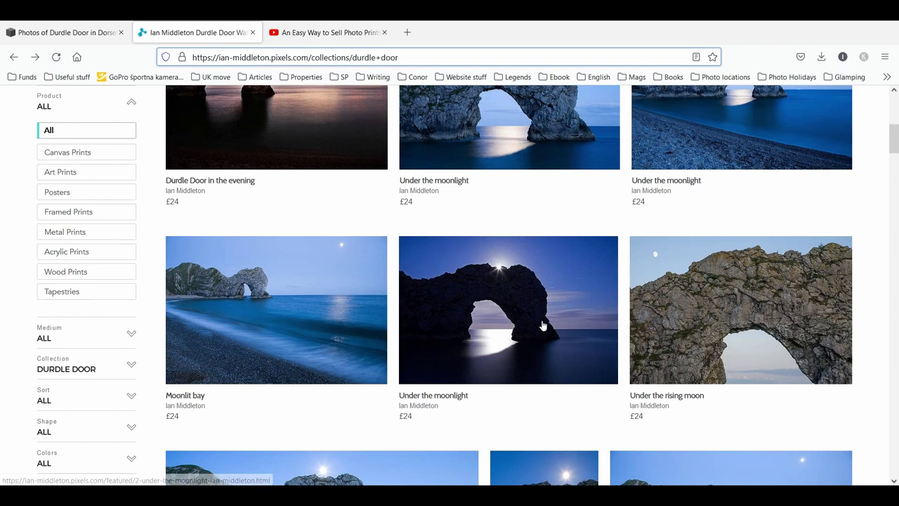
{"action": "left_click", "coordinate": [542, 324]}
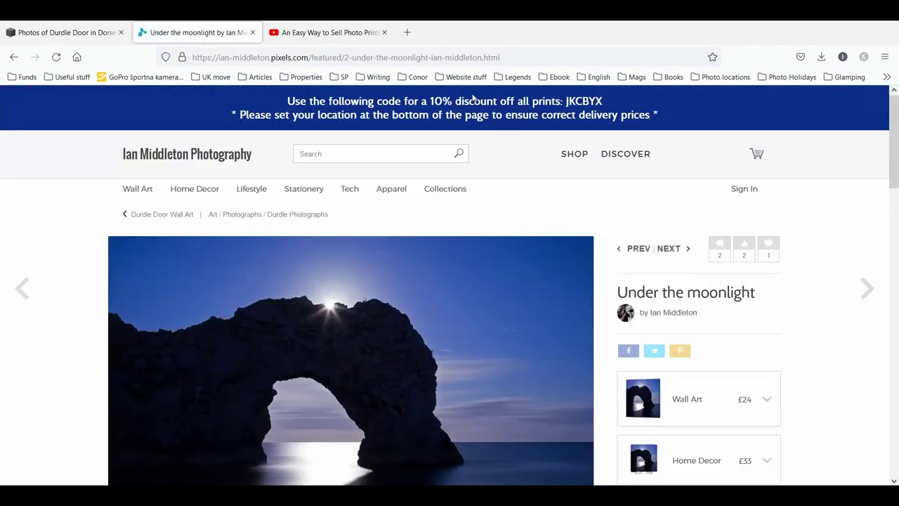
- Copy the "Under the moonlight" print page's web address and paste it as the large moonlit image's link in Squarespace
{"action": "left_click", "coordinate": [516, 58]}
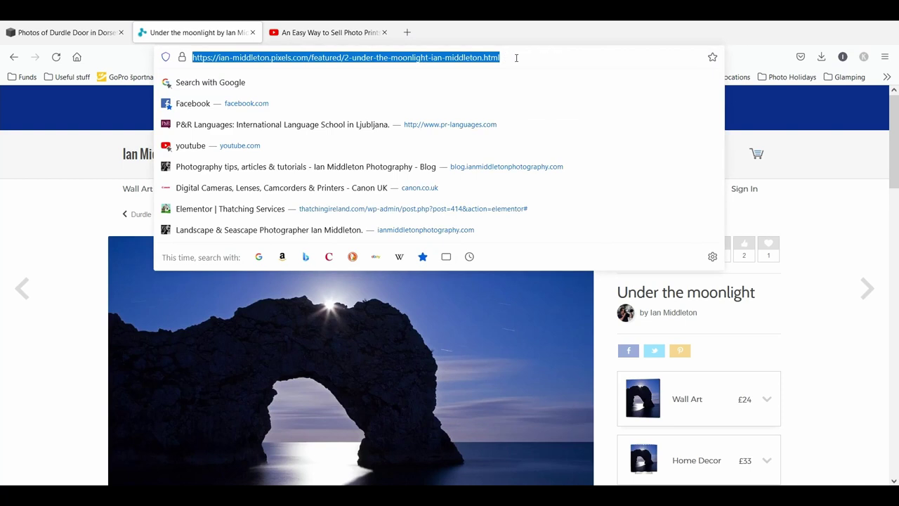
{"action": "right_click", "coordinate": [211, 57]}
{"action": "left_click", "coordinate": [231, 123]}
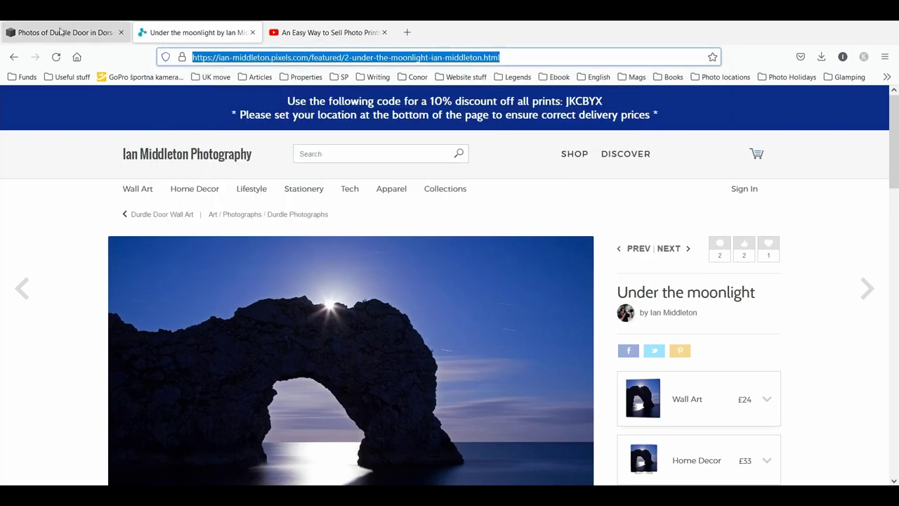
{"action": "left_click", "coordinate": [61, 33]}
{"action": "right_click", "coordinate": [487, 402]}
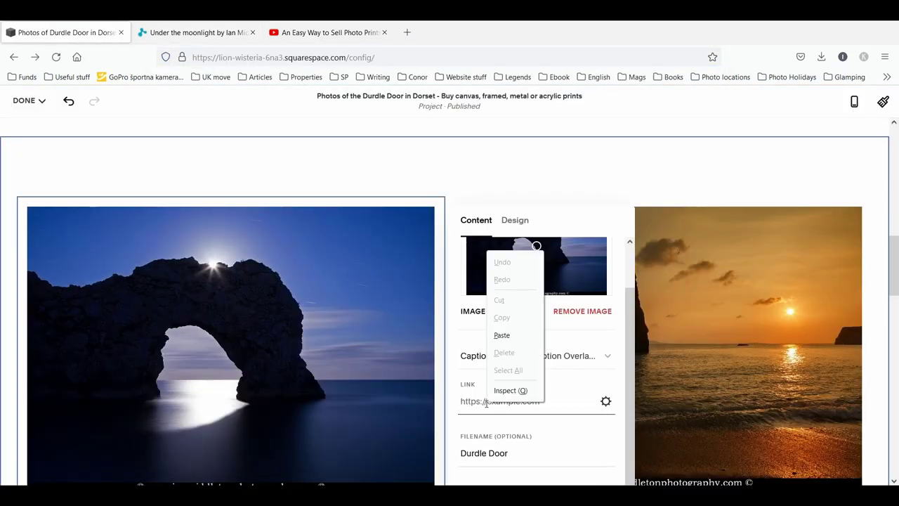
{"action": "left_click", "coordinate": [502, 336]}
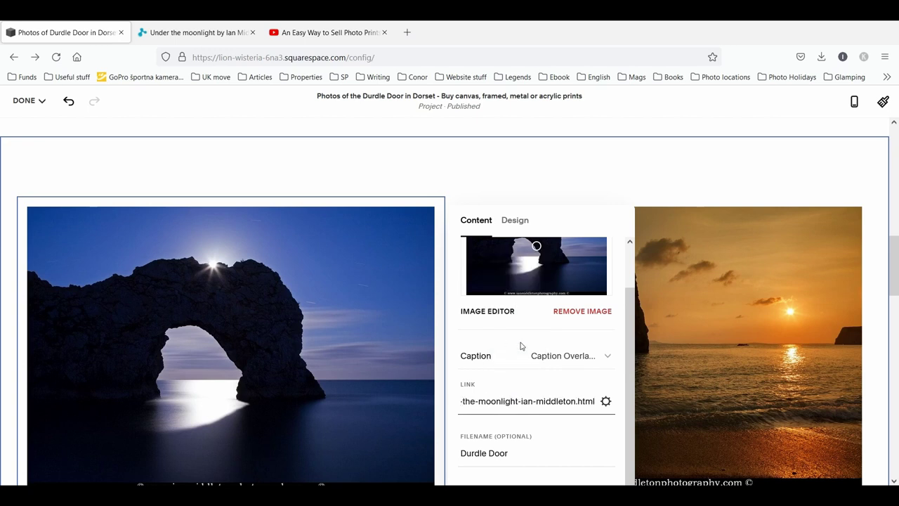
- Set the large moonlit image's link to open in a new window, save the link, and leave the image settings
{"action": "left_click", "coordinate": [605, 402]}
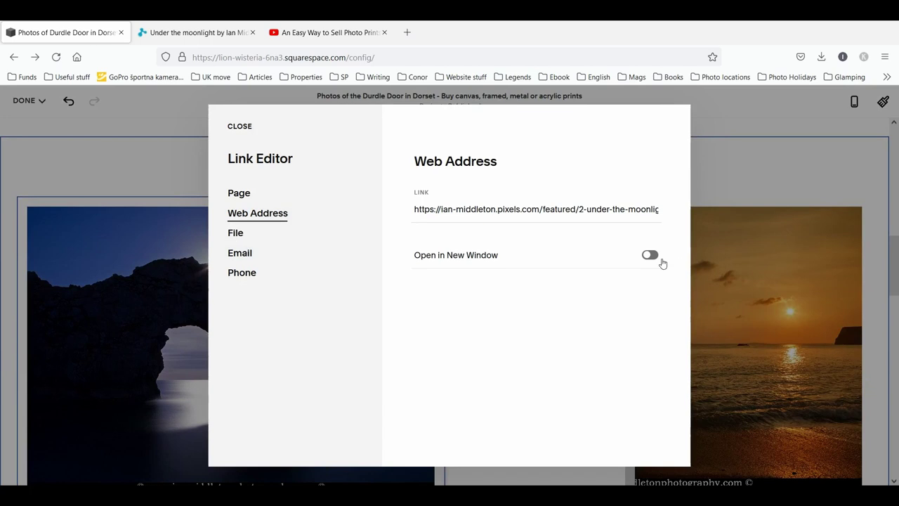
{"action": "left_click", "coordinate": [650, 256]}
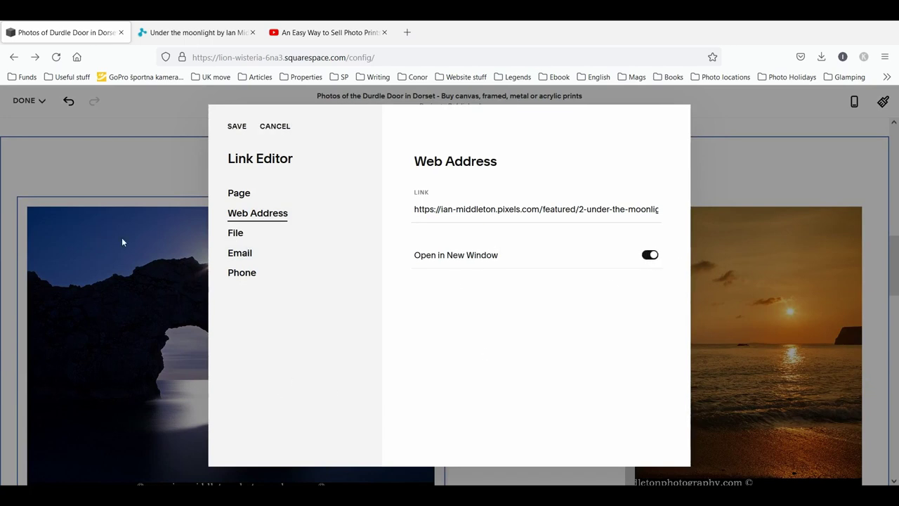
{"action": "left_click", "coordinate": [238, 127]}
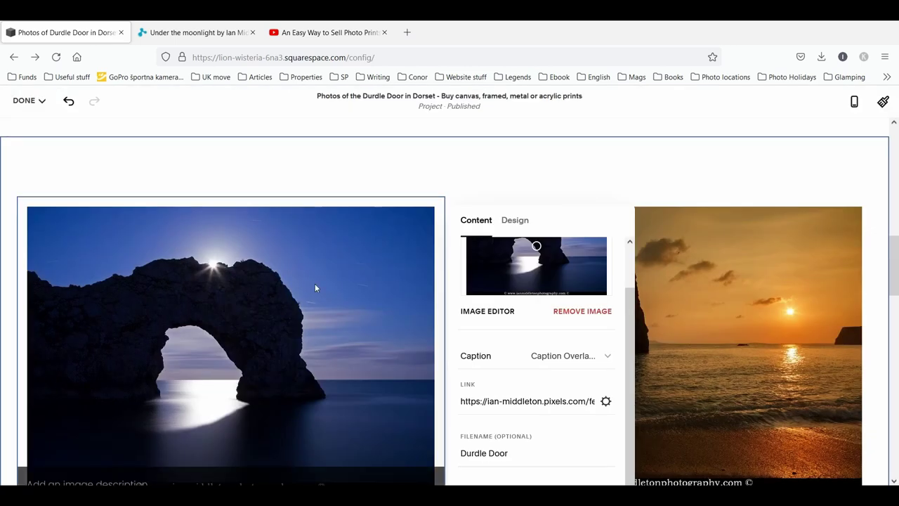
{"action": "scroll", "coordinate": [315, 285], "scroll_direction": "down", "scroll_amount": 2}
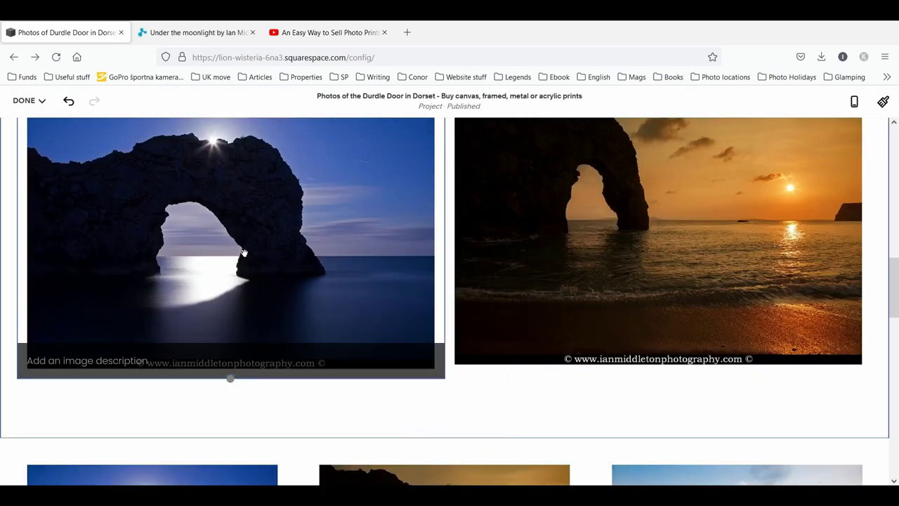
- Save the changes to the Durdle Door gallery page and finish editing it
{"action": "scroll", "coordinate": [243, 253], "scroll_direction": "up", "scroll_amount": 1}
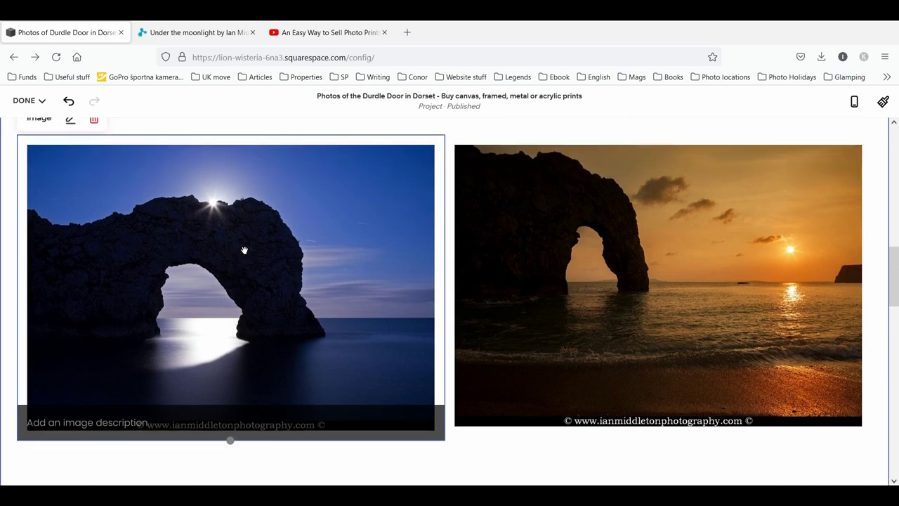
{"action": "mouse_move", "coordinate": [43, 107]}
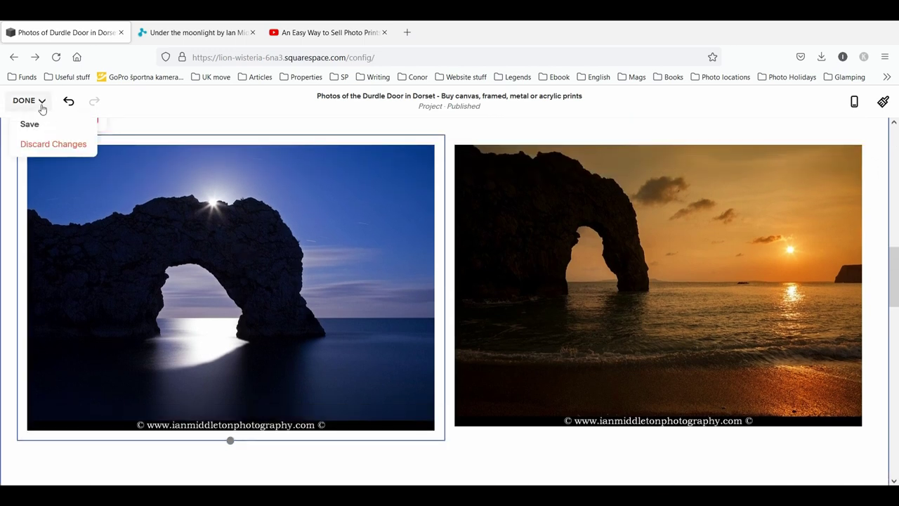
{"action": "left_click", "coordinate": [41, 124]}
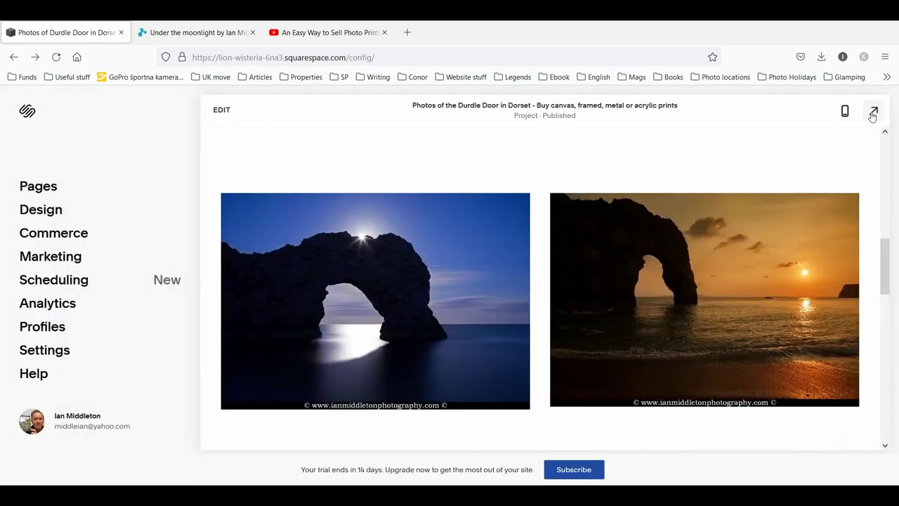
- Preview the gallery page full-screen, test the BUY PRINTS button's link, and close the storefront tab it opens
{"action": "left_click", "coordinate": [873, 113]}
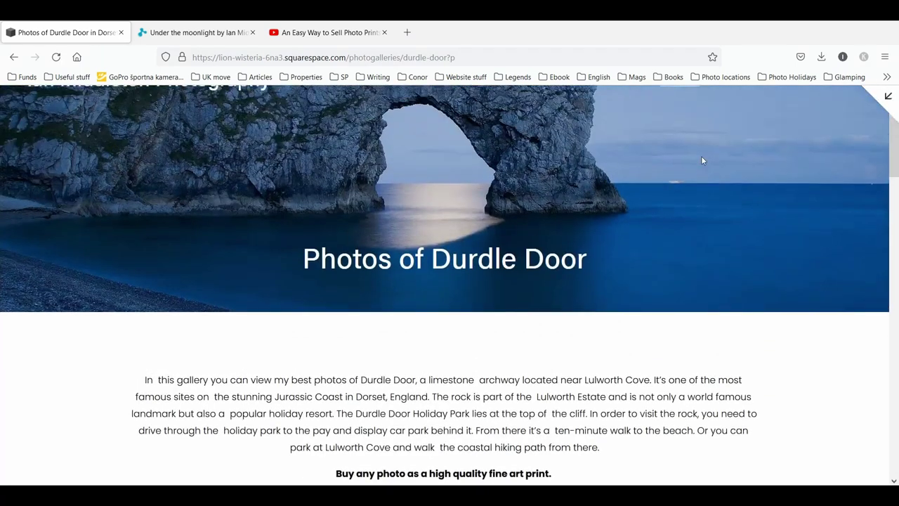
{"action": "scroll", "coordinate": [701, 160], "scroll_direction": "down", "scroll_amount": 5}
{"action": "left_click", "coordinate": [455, 266]}
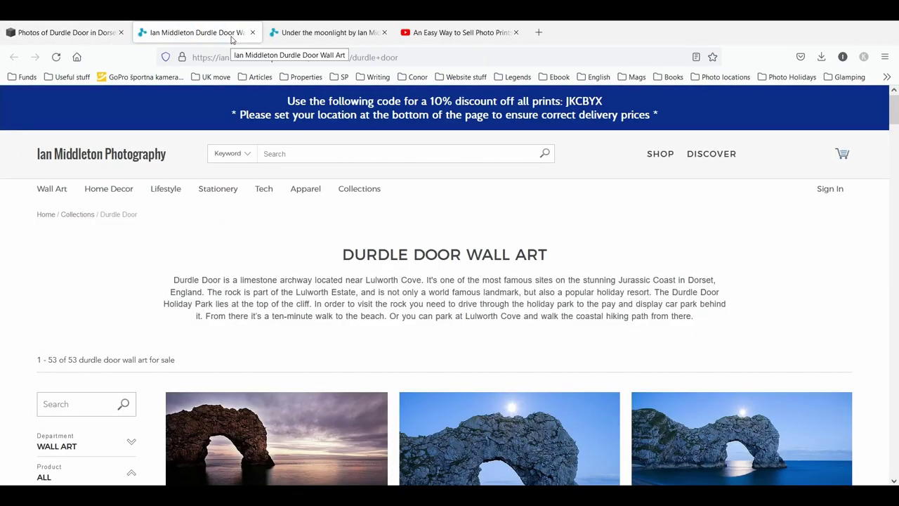
{"action": "left_click", "coordinate": [252, 33]}
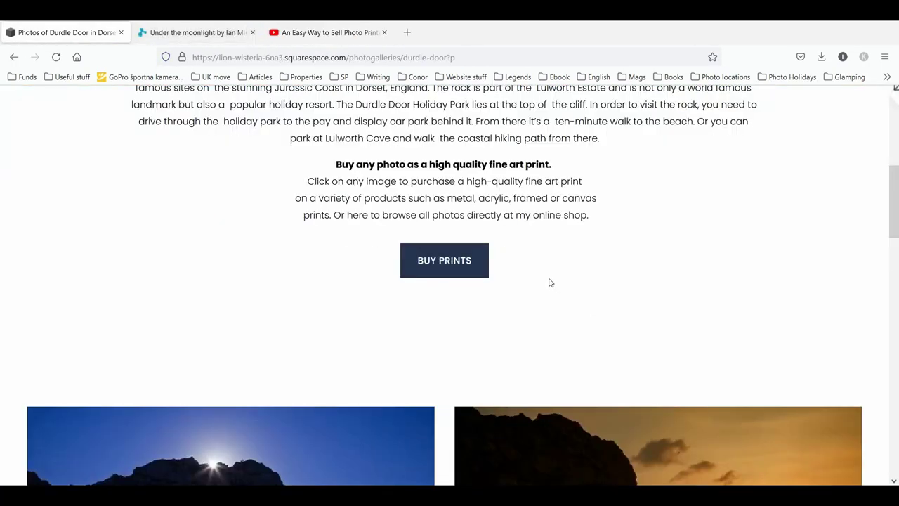
- Test the large moonlit arch image's link, look through the product options on its print page, and close that tab
{"action": "scroll", "coordinate": [548, 281], "scroll_direction": "down", "scroll_amount": 5}
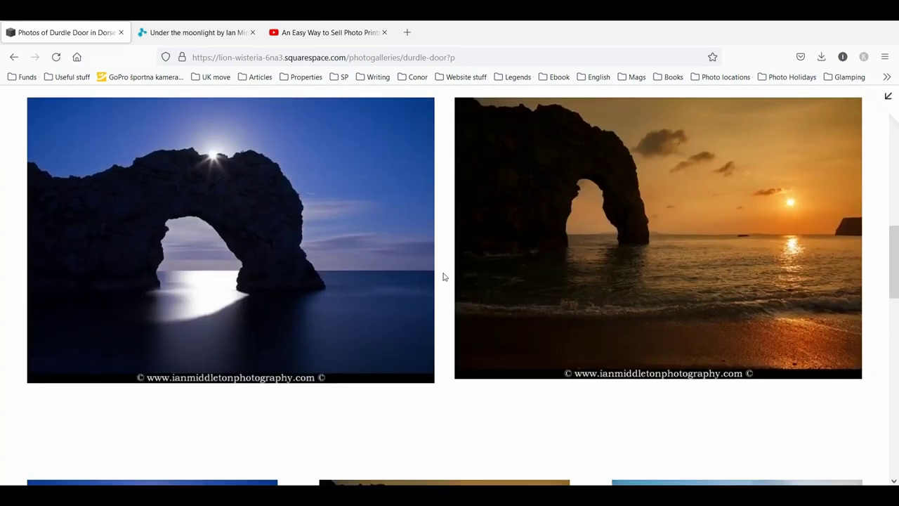
{"action": "left_click", "coordinate": [187, 285]}
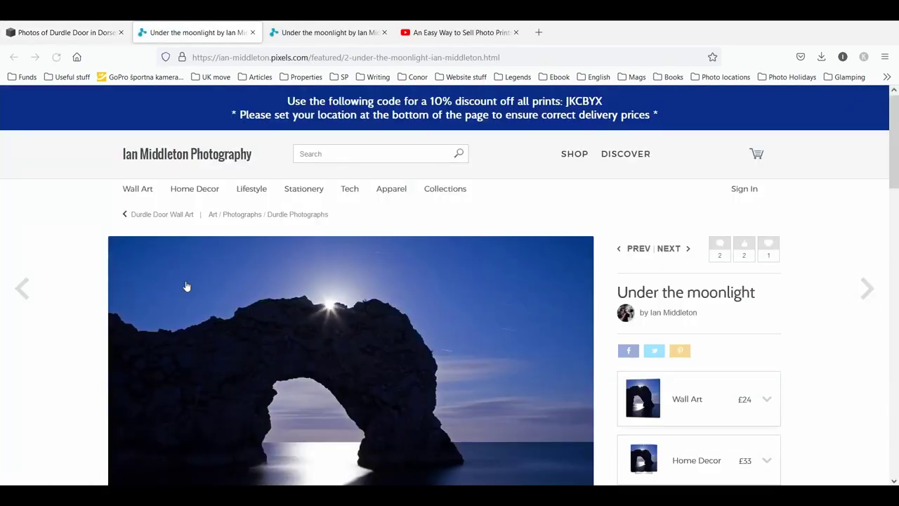
{"action": "scroll", "coordinate": [497, 192], "scroll_direction": "down", "scroll_amount": 3}
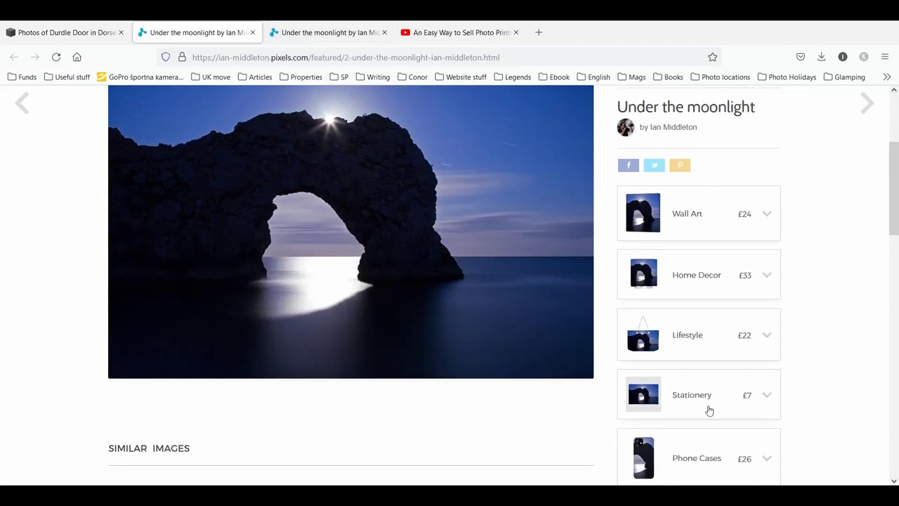
{"action": "scroll", "coordinate": [682, 275], "scroll_direction": "down", "scroll_amount": 3}
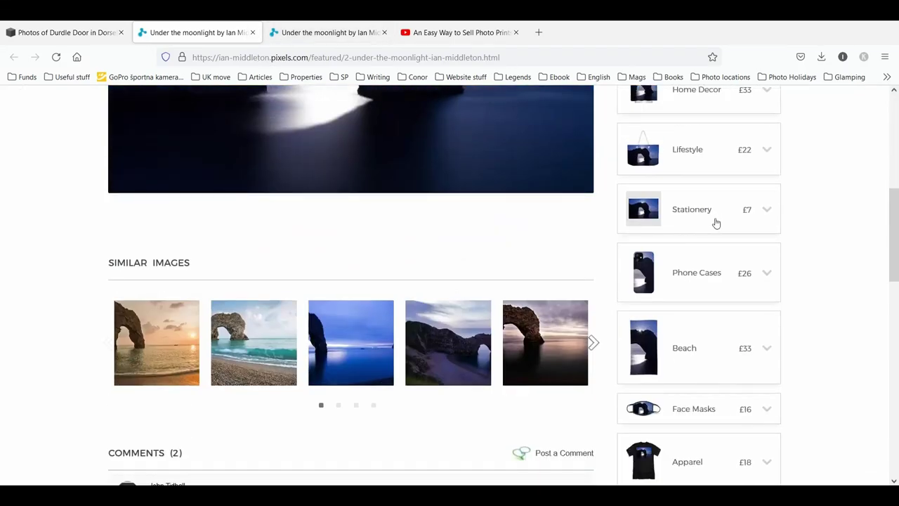
{"action": "scroll", "coordinate": [717, 223], "scroll_direction": "down", "scroll_amount": 3}
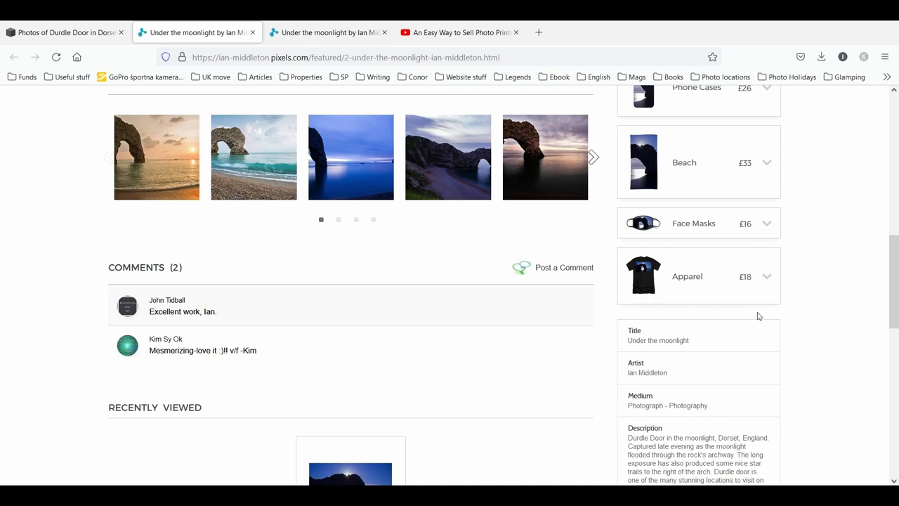
{"action": "left_click", "coordinate": [252, 32]}
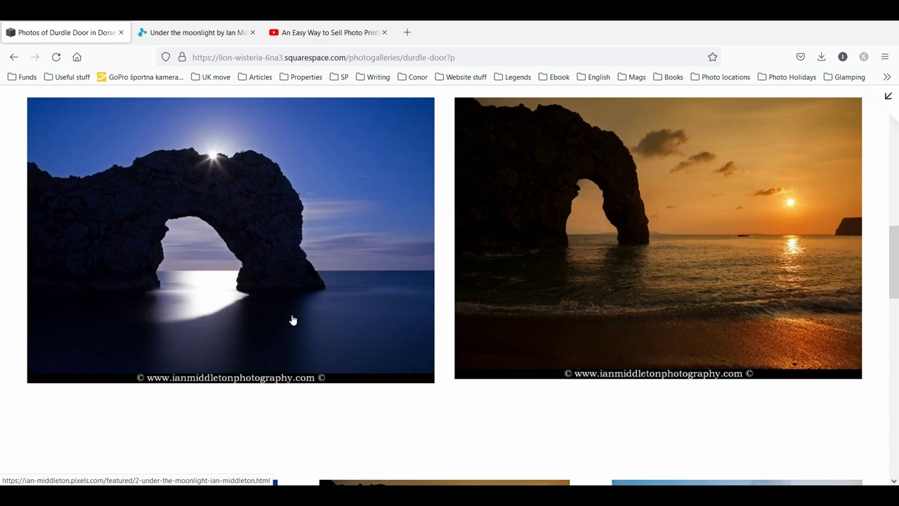
- Leave the full-screen preview, resume editing the gallery page, and add a button block directly beneath the large moonlit arch image
{"action": "scroll", "coordinate": [592, 241], "scroll_direction": "up", "scroll_amount": 4}
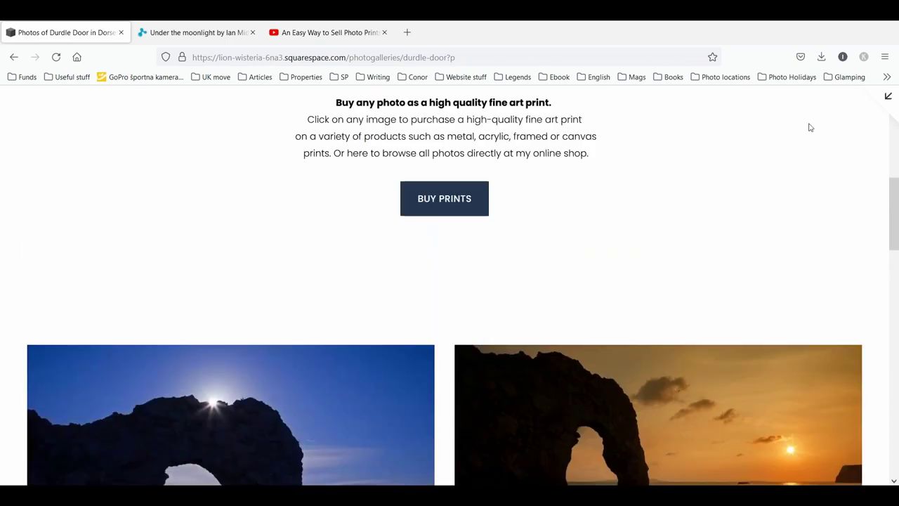
{"action": "scroll", "coordinate": [664, 146], "scroll_direction": "up", "scroll_amount": 5}
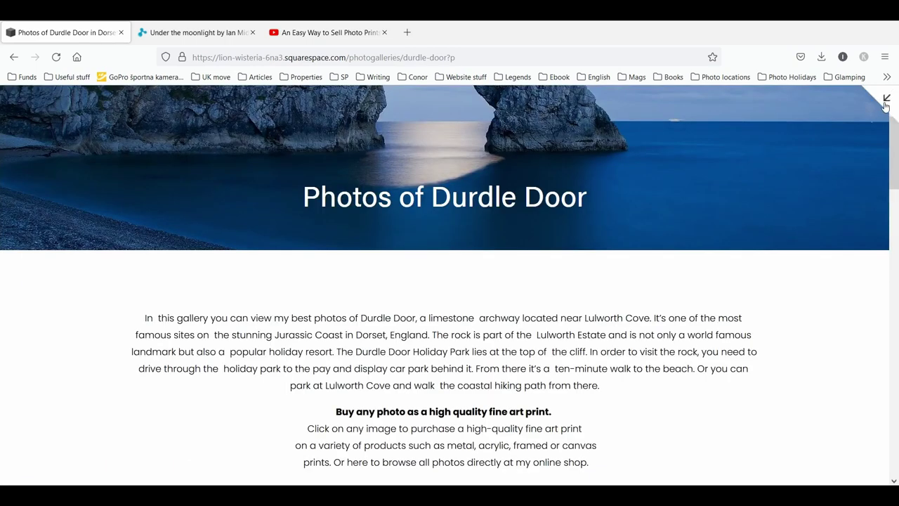
{"action": "left_click", "coordinate": [889, 94]}
{"action": "left_click", "coordinate": [221, 110]}
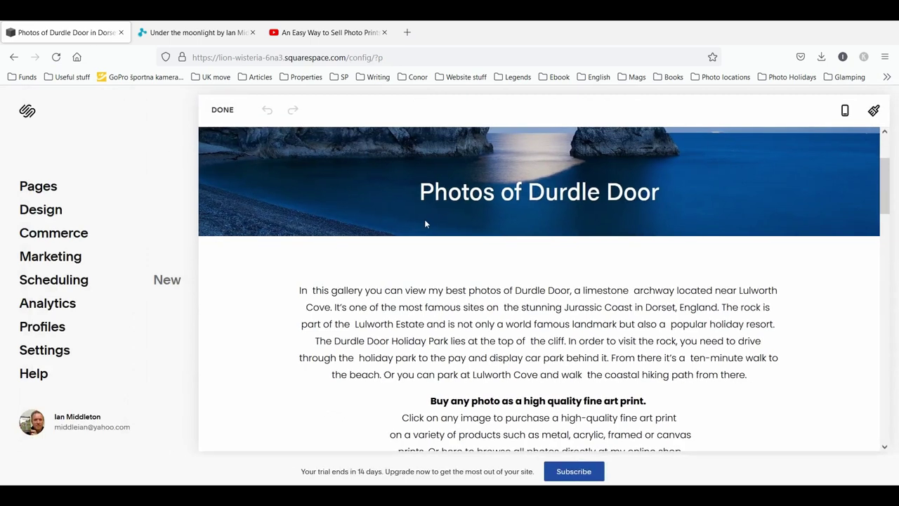
{"action": "scroll", "coordinate": [436, 223], "scroll_direction": "down", "scroll_amount": 10}
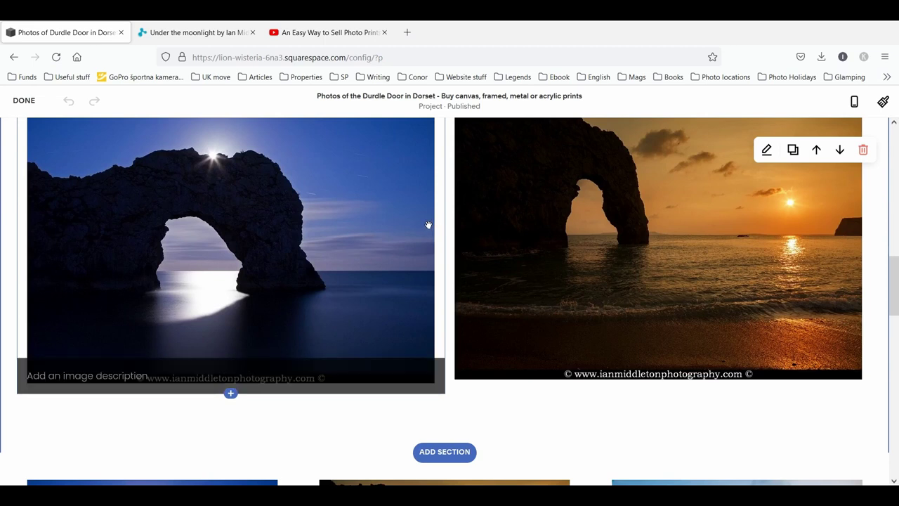
{"action": "left_click", "coordinate": [231, 393]}
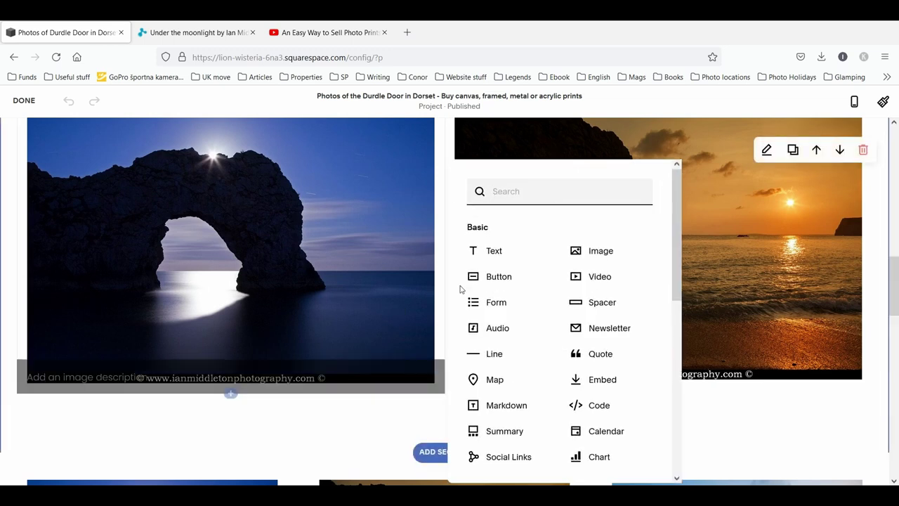
{"action": "left_click", "coordinate": [518, 278]}
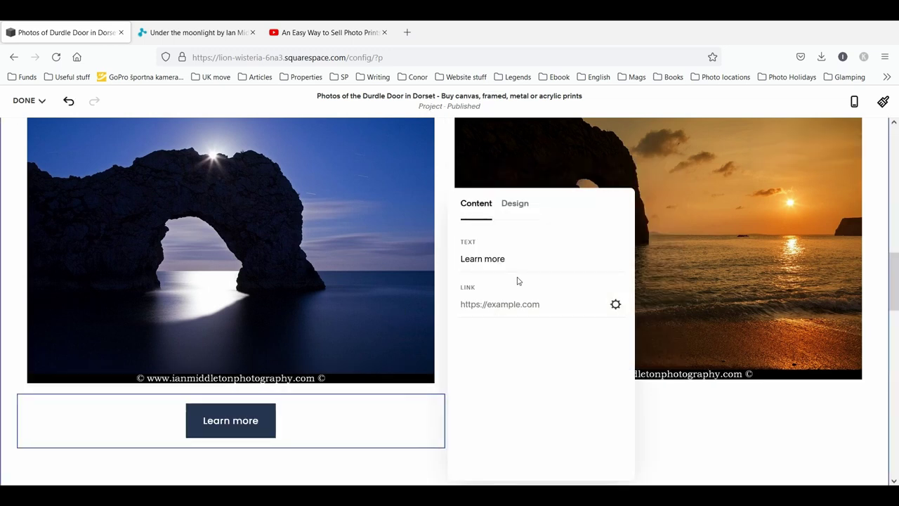
- Replace the new button's default text with "BUY A PRINT"
{"action": "left_click_drag", "start_coordinate": [507, 259], "coordinate": [409, 260]}
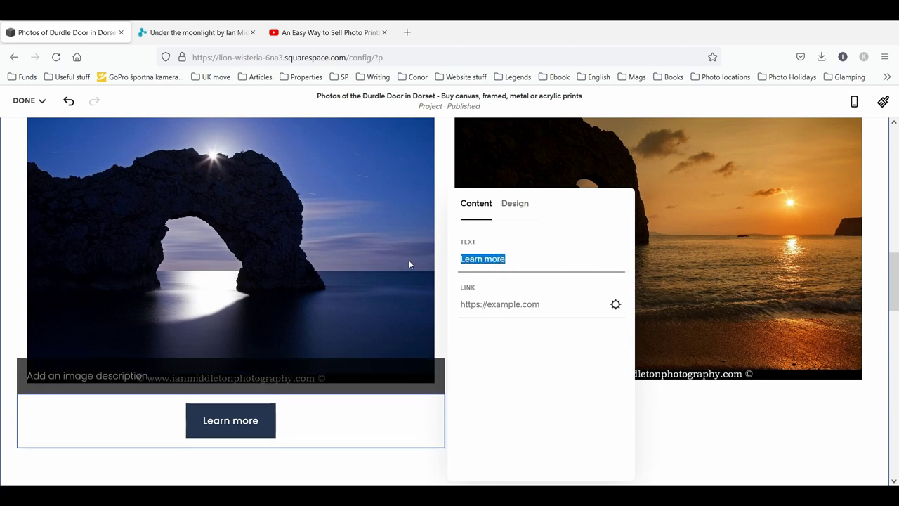
{"action": "key", "text": "BackSpace"}
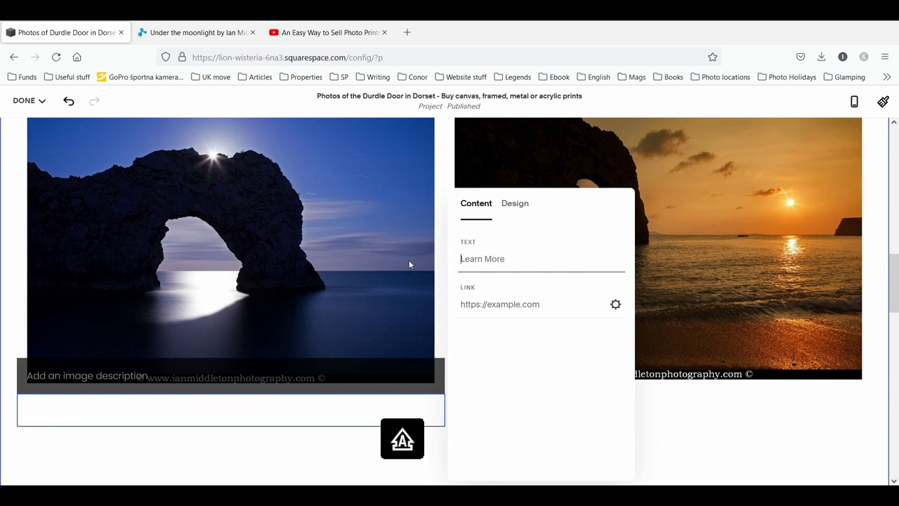
{"action": "type", "text": "BUY A PRINT"}
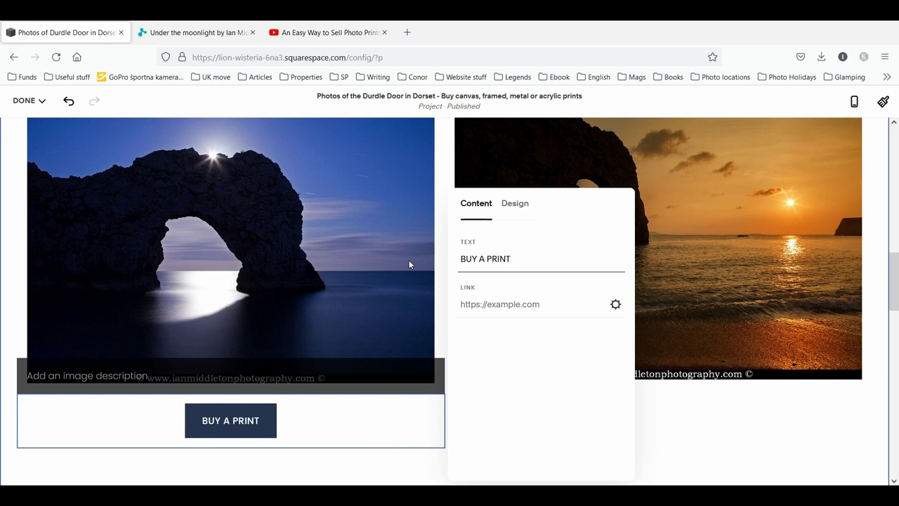
- Try "PURCHASE" as the new button's text and change it back to "BUY A PRINT"
{"action": "key", "text": "BackSpace"}
{"action": "key", "text": "BackSpace"}
{"action": "key", "text": "BackSpace"}
{"action": "key", "text": "BackSpace"}
{"action": "key", "text": "BackSpace"}
{"action": "key", "text": "BackSpace"}
{"action": "key", "text": "BackSpace"}
{"action": "key", "text": "BackSpace"}
{"action": "key", "text": "BackSpace"}
{"action": "key", "text": "BackSpace"}
{"action": "key", "text": "BackSpace"}
{"action": "type", "text": "PURCHASE"}
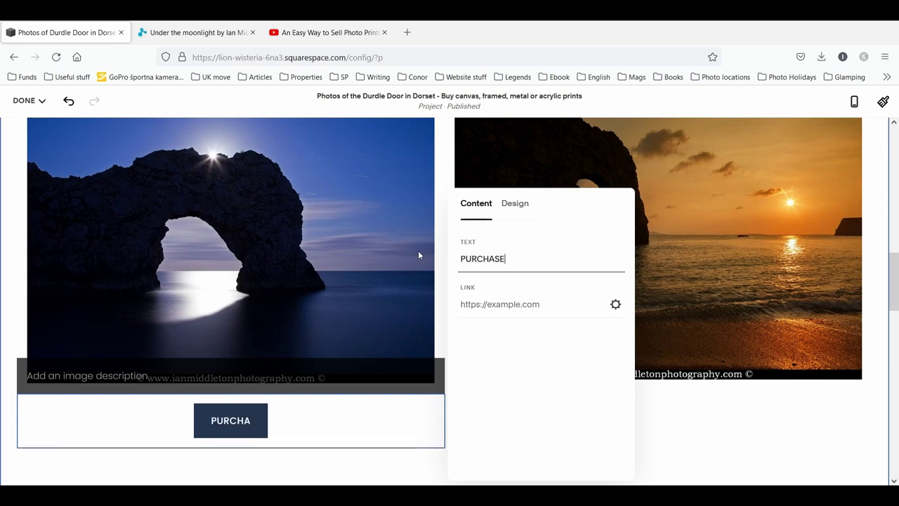
{"action": "key", "text": "BackSpace"}
{"action": "key", "text": "BackSpace"}
{"action": "key", "text": "BackSpace"}
{"action": "key", "text": "BackSpace"}
{"action": "key", "text": "BackSpace"}
{"action": "key", "text": "BackSpace"}
{"action": "key", "text": "BackSpace"}
{"action": "key", "text": "BackSpace"}
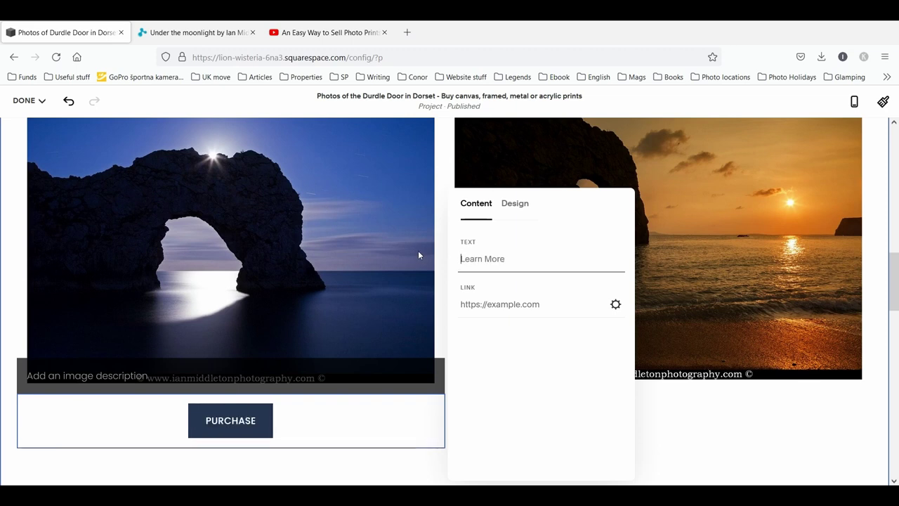
{"action": "type", "text": "BUY A PRINT"}
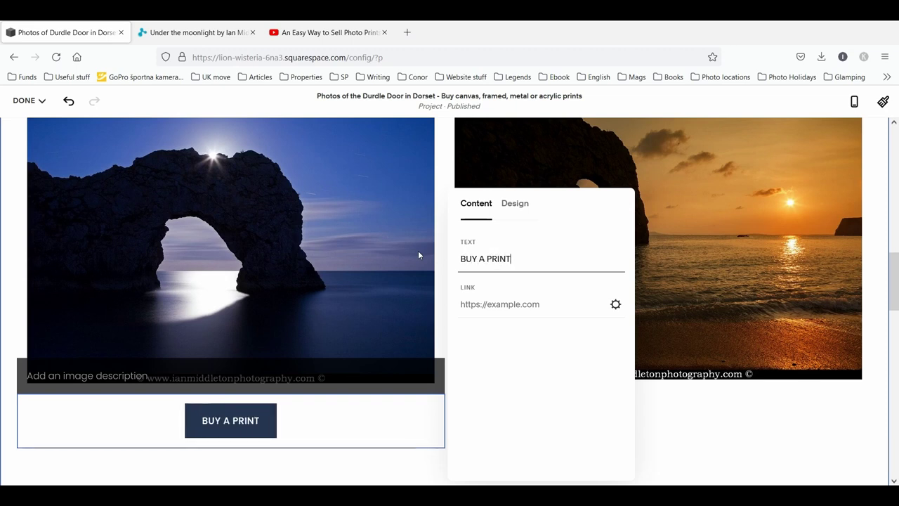
- Copy the web address of the "Under the moonlight" print page on Pixels and paste it as the BUY A PRINT button's link in Squarespace
{"action": "left_click", "coordinate": [197, 32]}
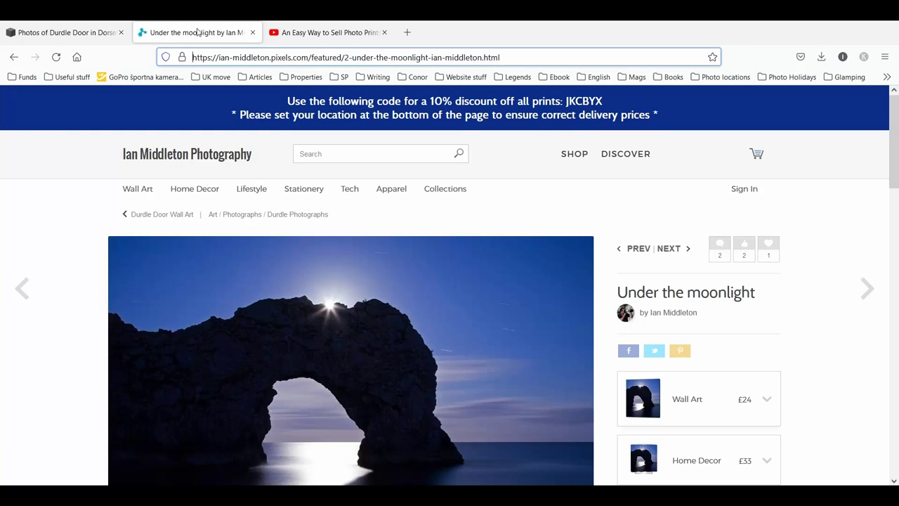
{"action": "left_click", "coordinate": [510, 62]}
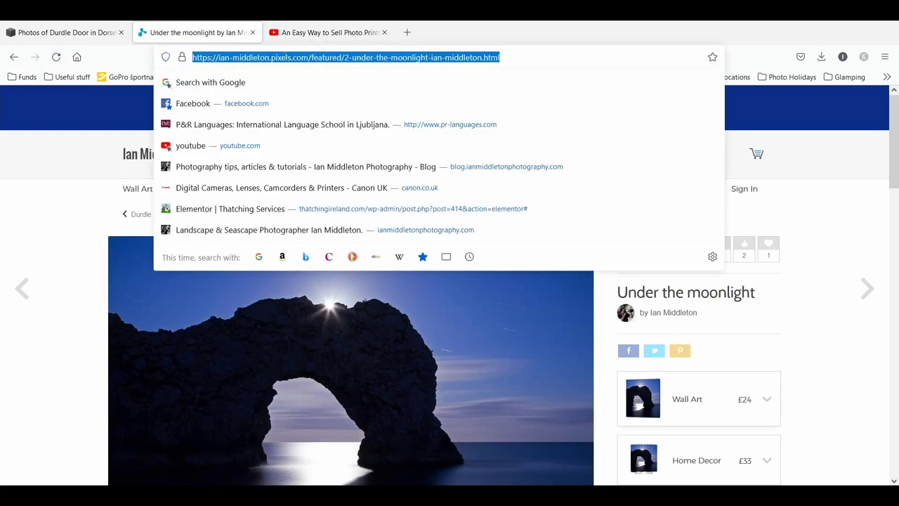
{"action": "right_click", "coordinate": [285, 59]}
{"action": "left_click", "coordinate": [327, 129]}
{"action": "left_click", "coordinate": [42, 32]}
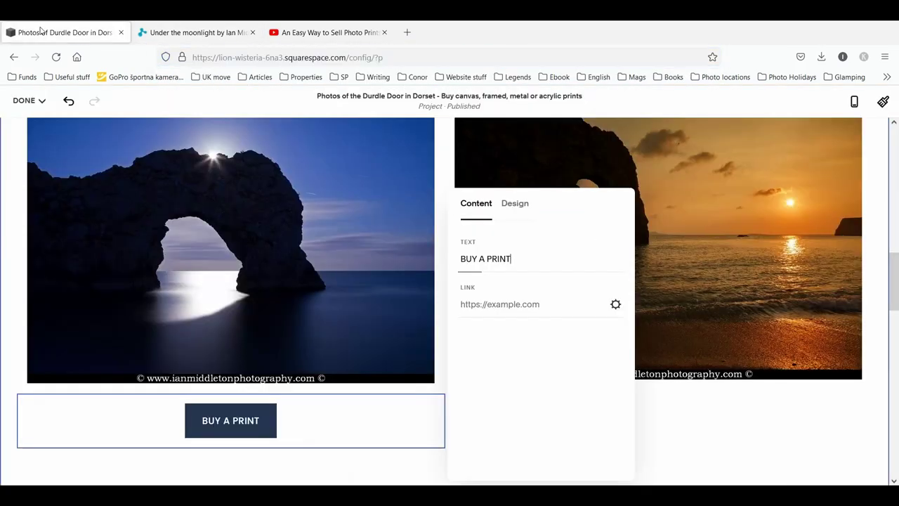
{"action": "left_click", "coordinate": [503, 309]}
{"action": "right_click", "coordinate": [505, 310]}
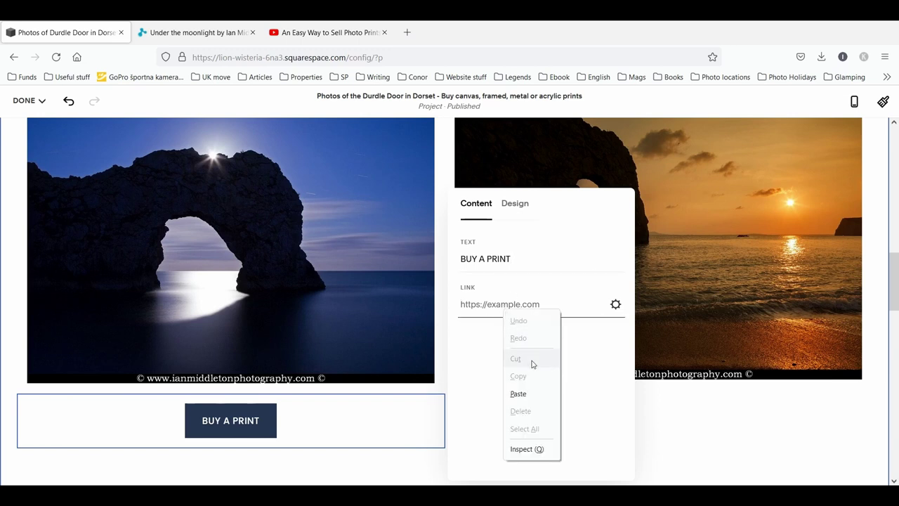
{"action": "left_click", "coordinate": [532, 394]}
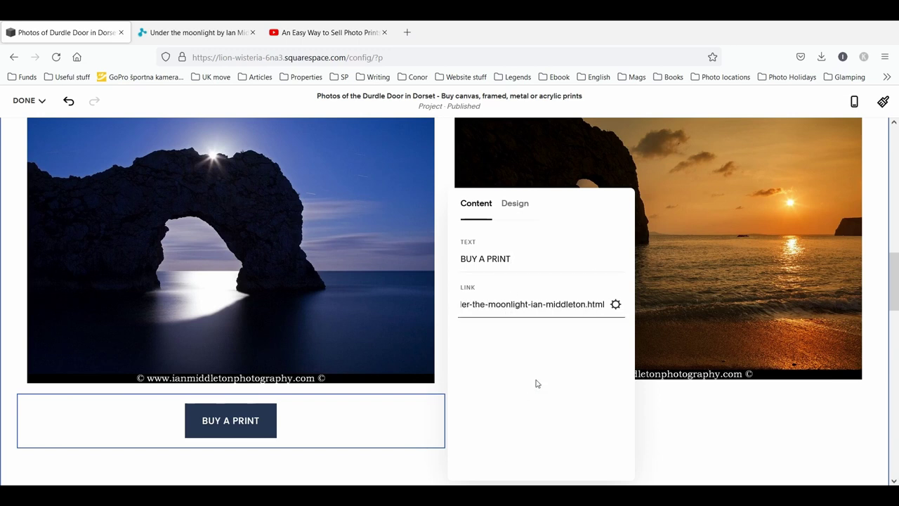
- Set the BUY A PRINT button's link to open in a new window, save the link, and close the button settings
{"action": "left_click", "coordinate": [615, 306]}
{"action": "left_click", "coordinate": [650, 257]}
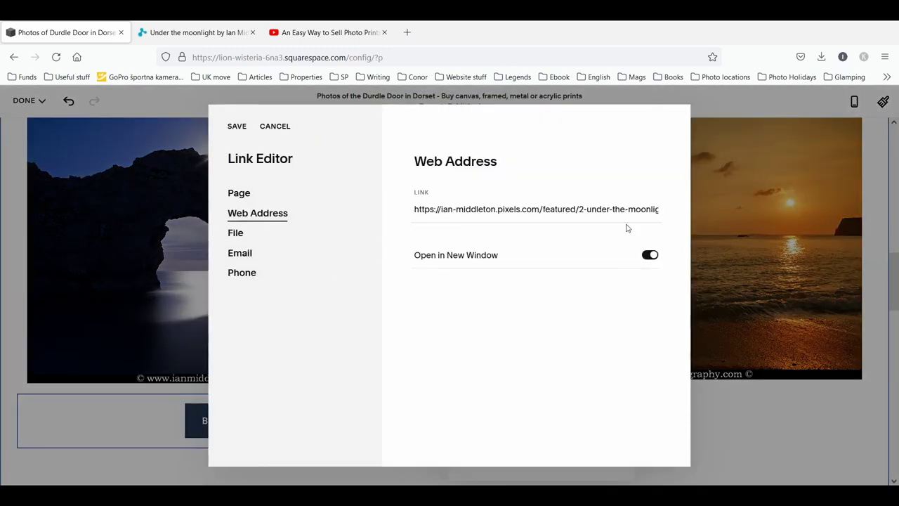
{"action": "left_click", "coordinate": [237, 130]}
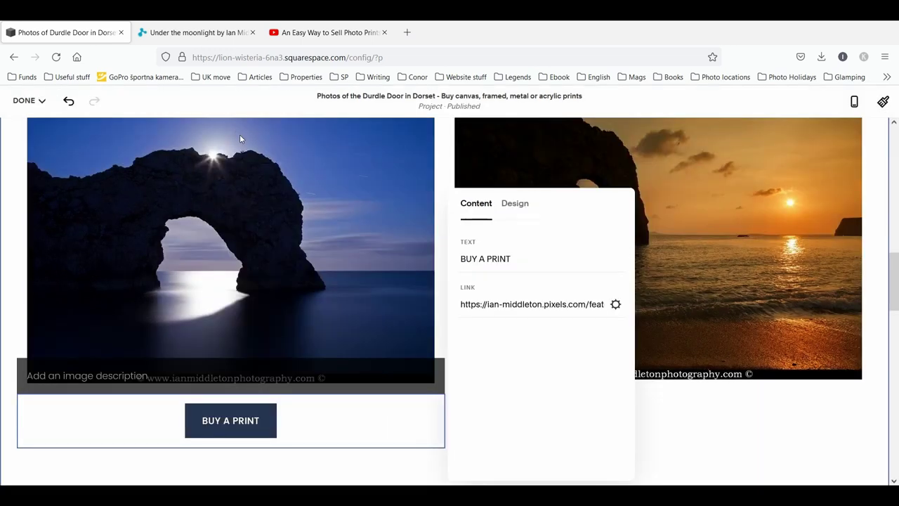
{"action": "left_click", "coordinate": [238, 299]}
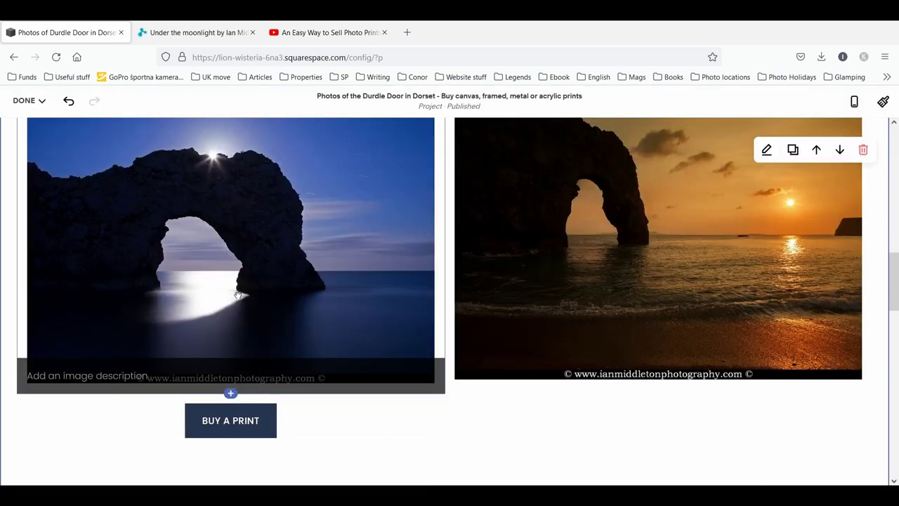
- Save the gallery page with its new button and bring the BUY A PRINT button into view
{"action": "left_click", "coordinate": [28, 100]}
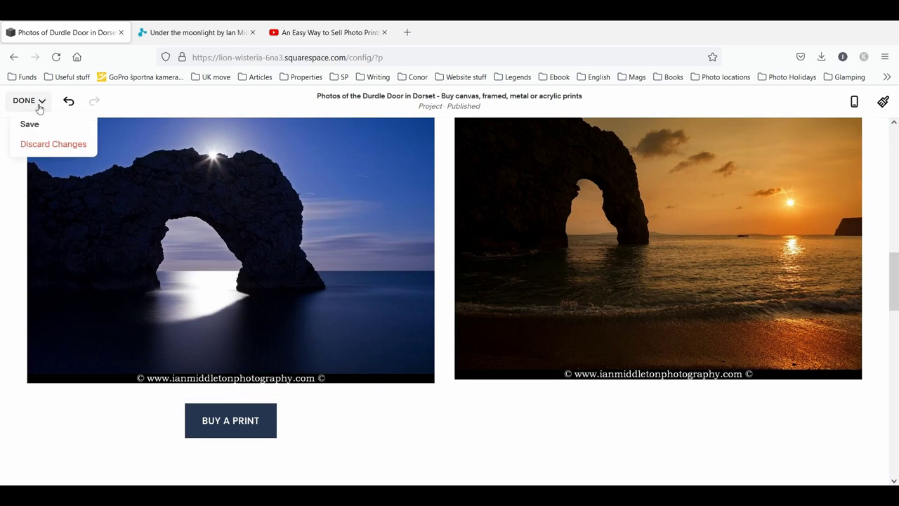
{"action": "left_click", "coordinate": [32, 124]}
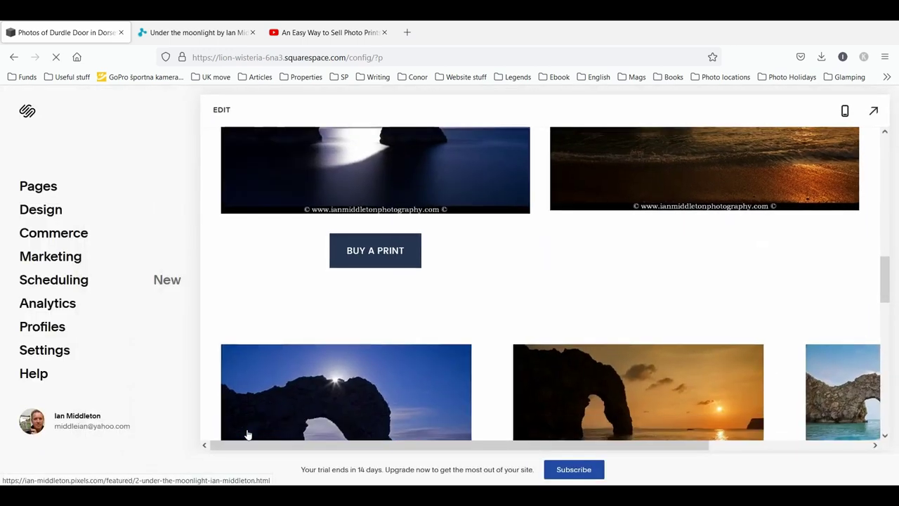
{"action": "mouse_move", "coordinate": [887, 263]}
{"action": "left_mouse_down"}
{"action": "mouse_move", "coordinate": [888, 234]}
{"action": "mouse_move", "coordinate": [878, 259]}
{"action": "left_mouse_up"}
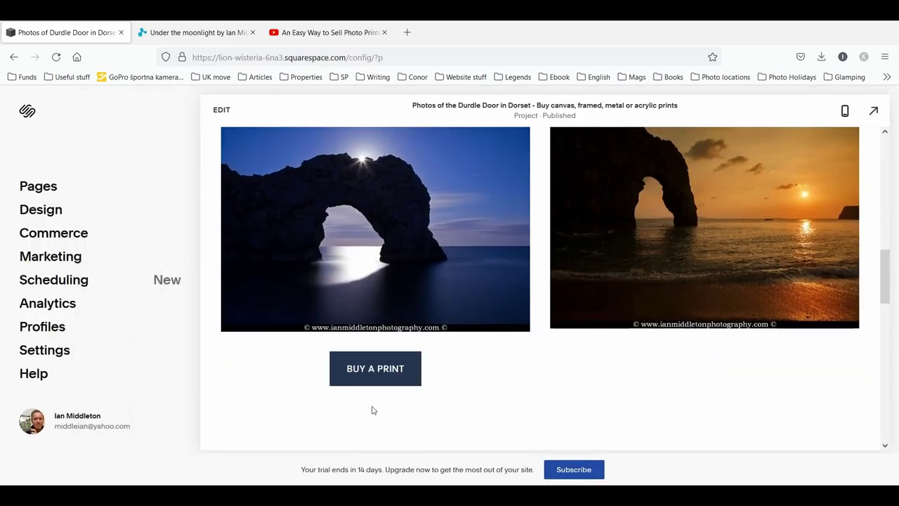
- Test the BUY A PRINT button by opening its linked Pixels print page, then close that page and check the moonlight image on the gallery page
{"action": "left_click", "coordinate": [363, 370]}
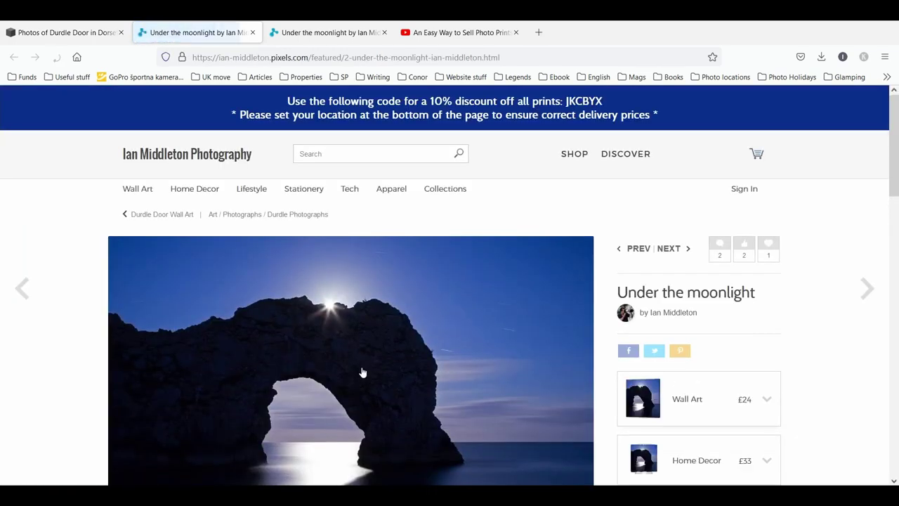
{"action": "scroll", "coordinate": [508, 306], "scroll_direction": "down", "scroll_amount": 3}
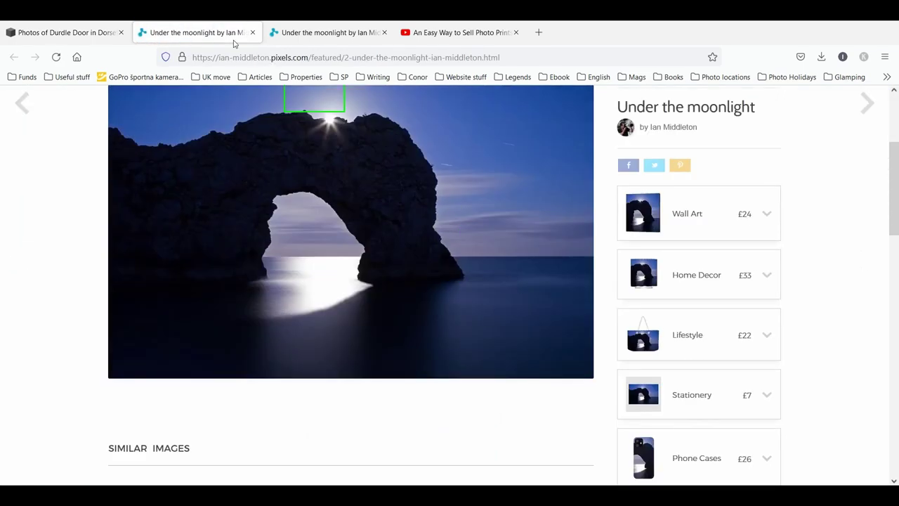
{"action": "left_click", "coordinate": [253, 32]}
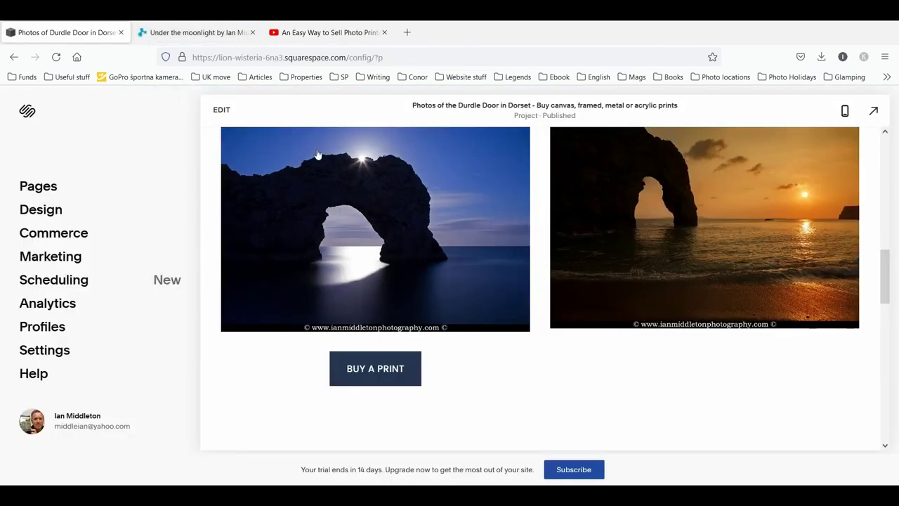
{"action": "scroll", "coordinate": [502, 278], "scroll_direction": "up", "scroll_amount": 2}
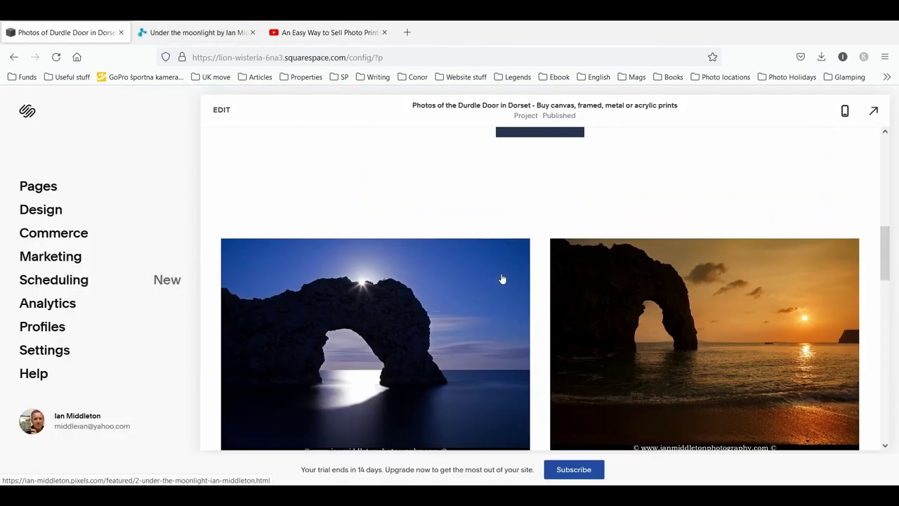
{"action": "scroll", "coordinate": [501, 279], "scroll_direction": "down", "scroll_amount": 2}
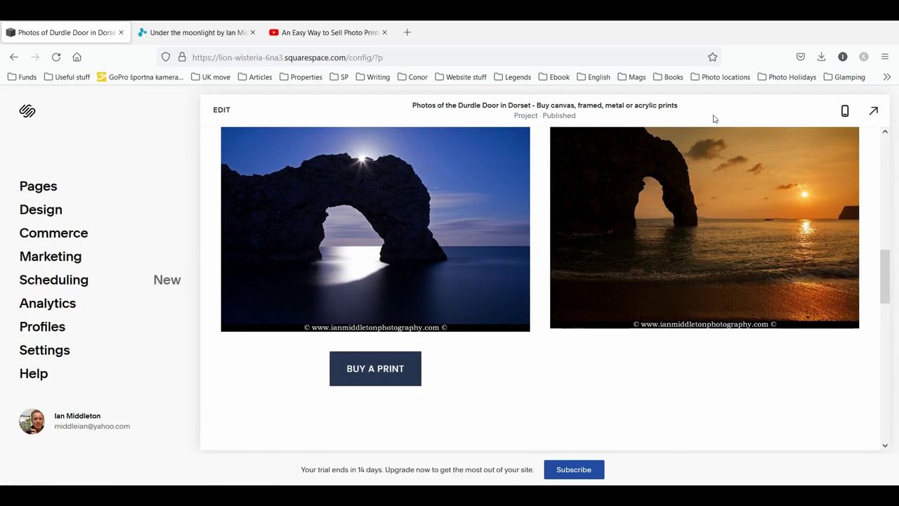
- Edit the gallery page and set the design size of the BUY A PRINT button under the moonlight image to S
{"action": "left_click", "coordinate": [222, 110]}
{"action": "scroll", "coordinate": [390, 323], "scroll_direction": "down", "scroll_amount": 3}
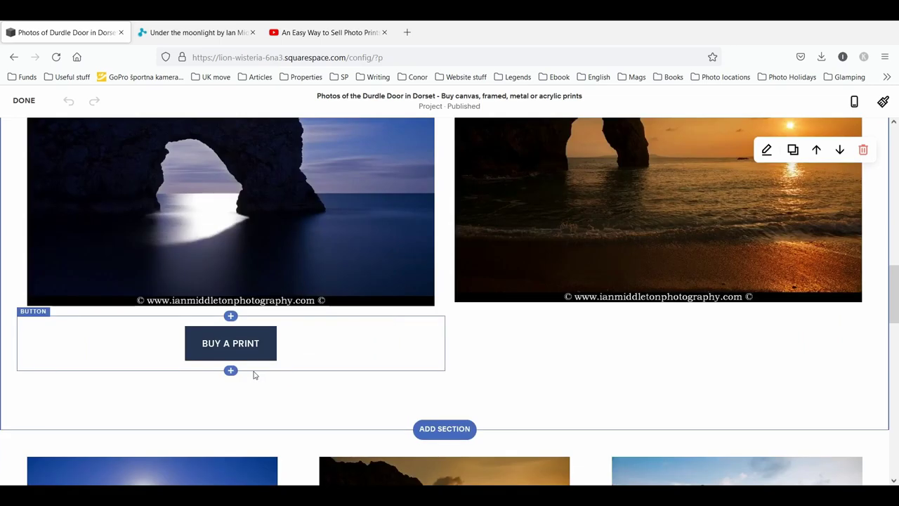
{"action": "left_click", "coordinate": [238, 346]}
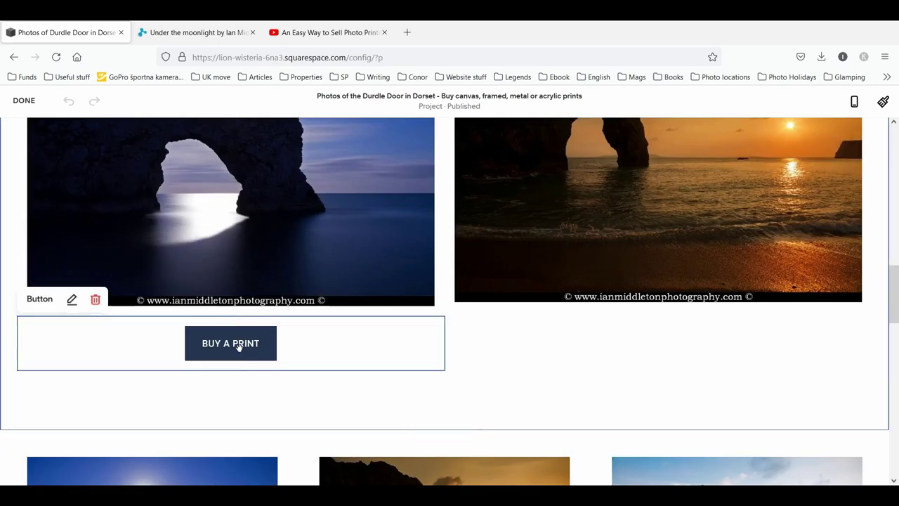
{"action": "left_click", "coordinate": [72, 300]}
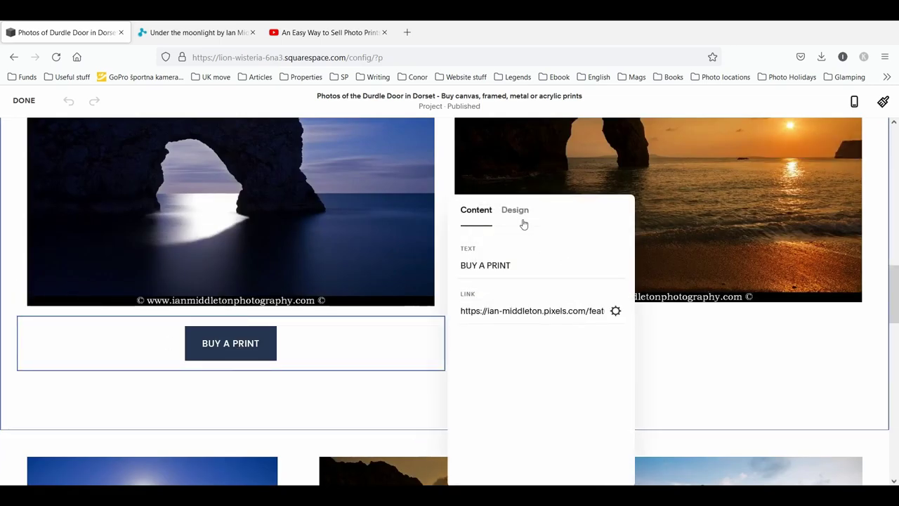
{"action": "left_click", "coordinate": [520, 214]}
{"action": "left_click", "coordinate": [482, 261]}
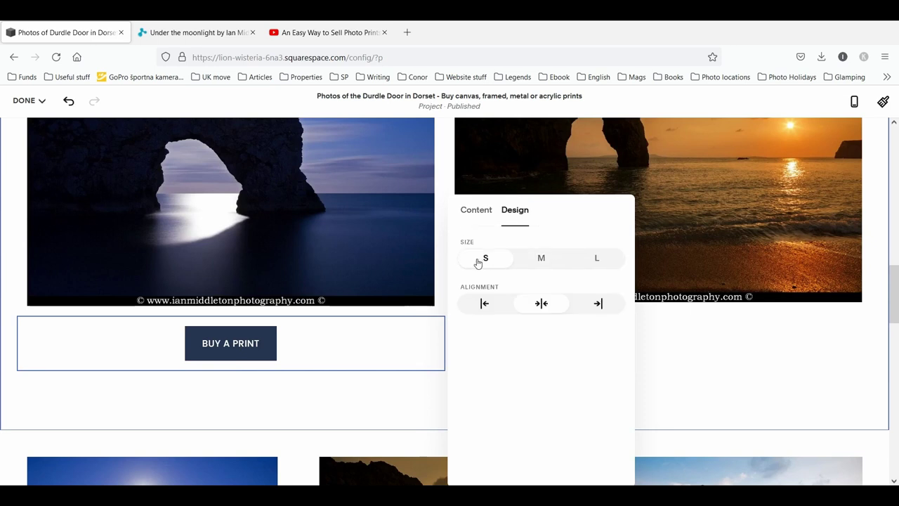
{"action": "left_click", "coordinate": [270, 286]}
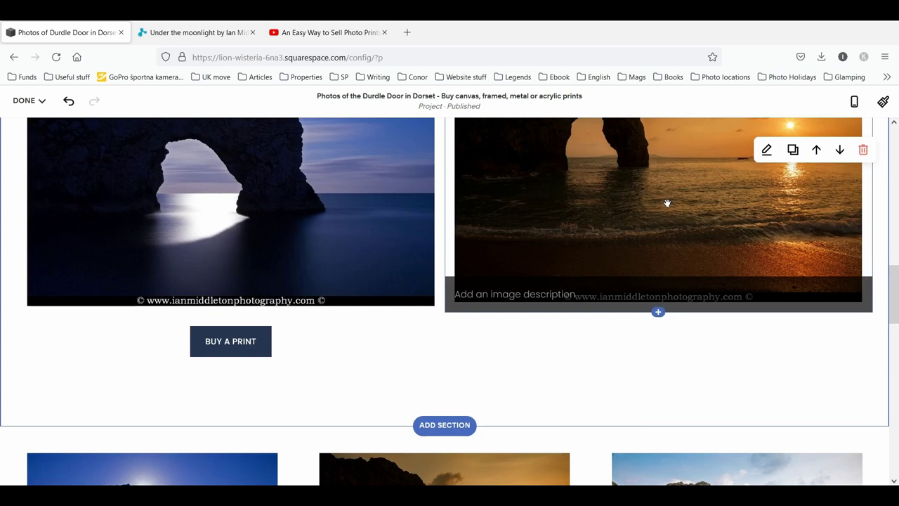
- Open the sunset image's settings in Squarespace and open the matching "Sunset at Durdle Door" print page in the Pixels Durdle Door collection
{"action": "left_click", "coordinate": [652, 257]}
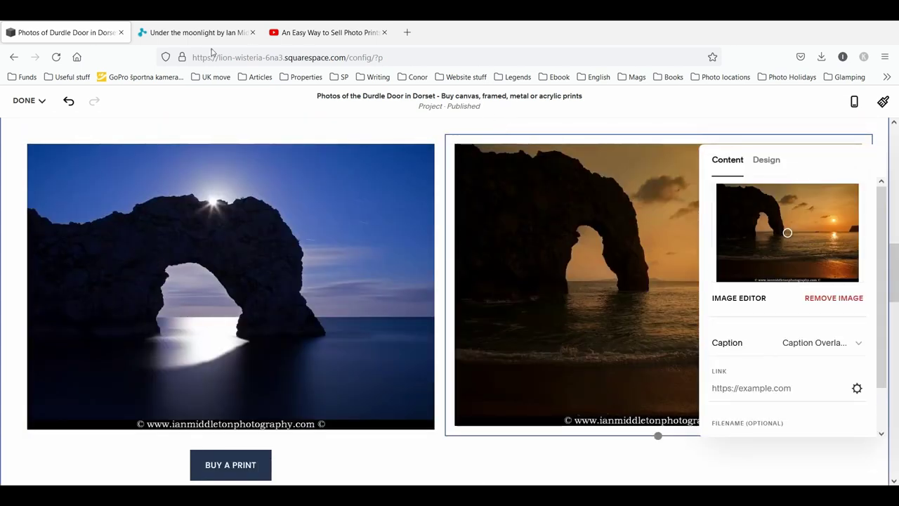
{"action": "left_click", "coordinate": [197, 32]}
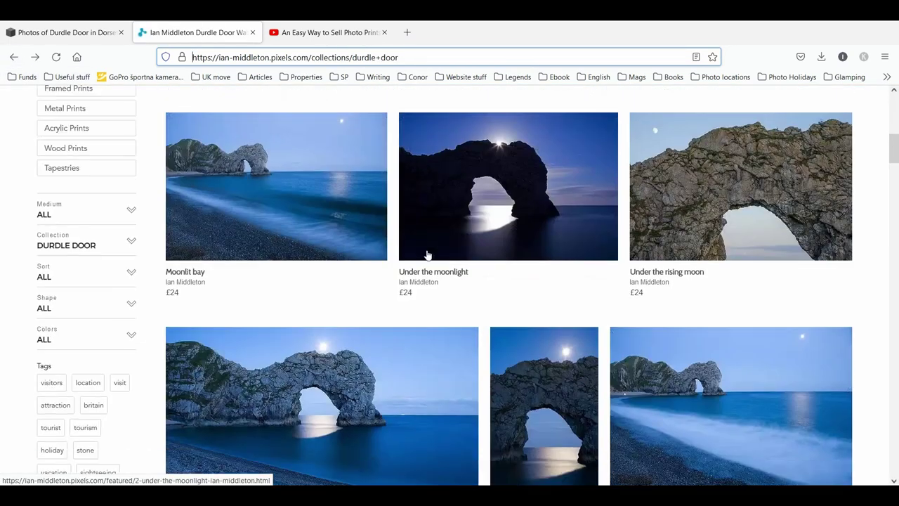
{"action": "scroll", "coordinate": [427, 254], "scroll_direction": "down", "scroll_amount": 10}
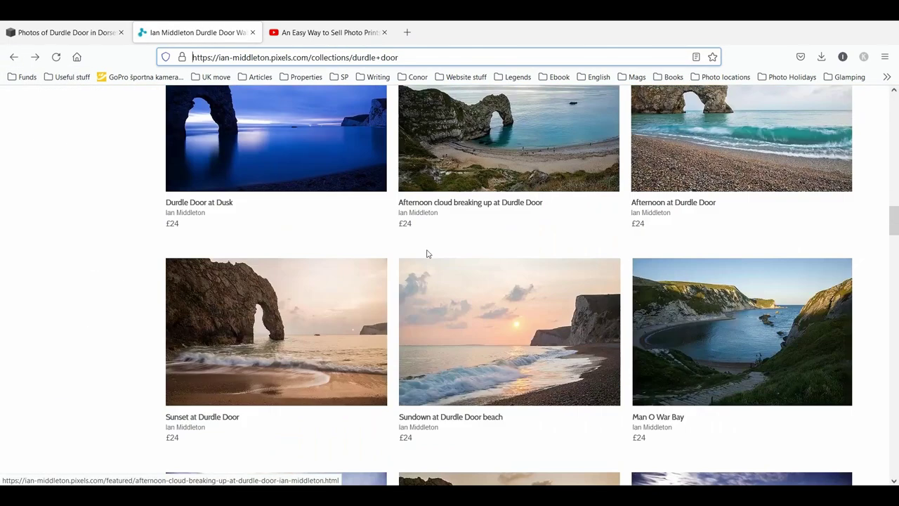
{"action": "scroll", "coordinate": [426, 254], "scroll_direction": "down", "scroll_amount": 5}
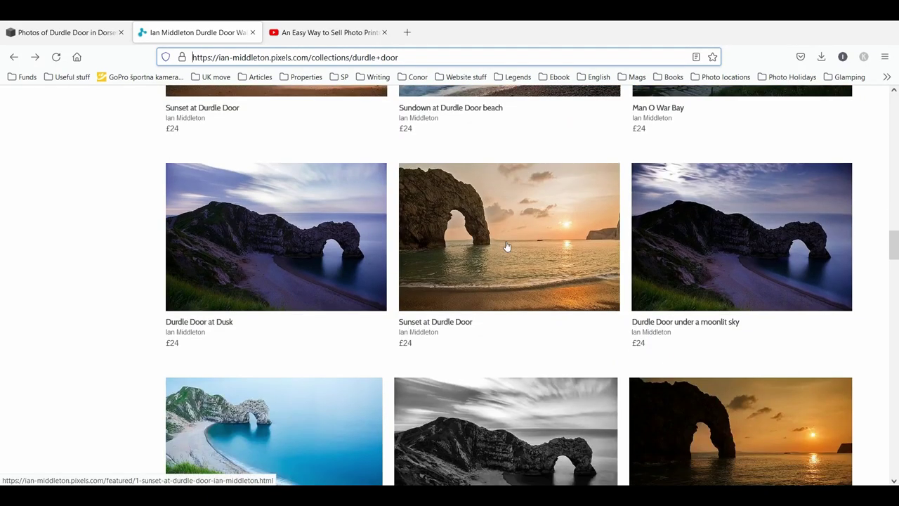
{"action": "left_click", "coordinate": [62, 32]}
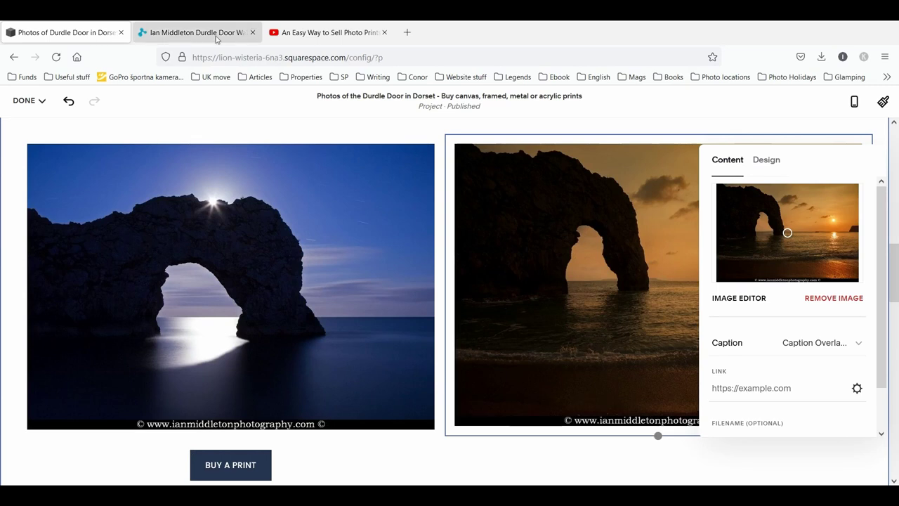
{"action": "left_click", "coordinate": [197, 33]}
{"action": "left_click", "coordinate": [768, 422]}
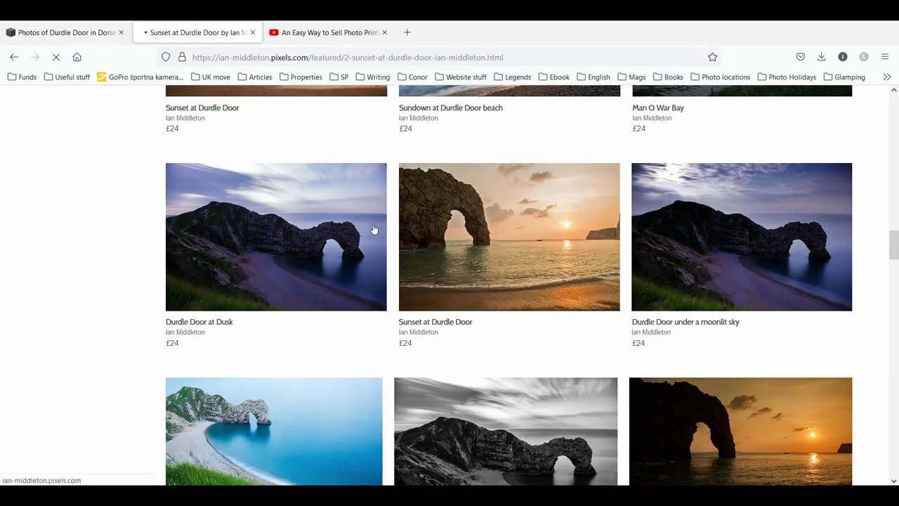
- Copy the web address of the "Sunset at Durdle Door" print page and paste it as the sunset image's link in Squarespace
{"action": "left_click", "coordinate": [506, 57]}
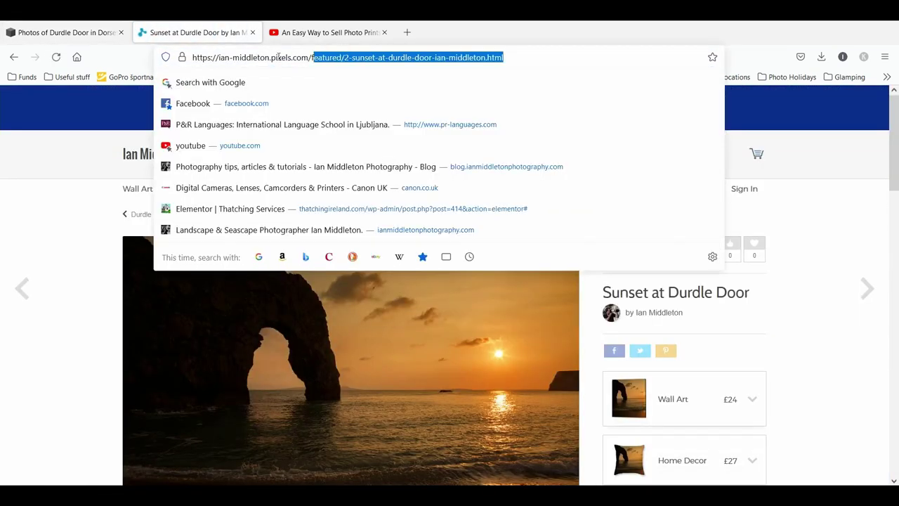
{"action": "right_click", "coordinate": [267, 59]}
{"action": "left_click", "coordinate": [284, 124]}
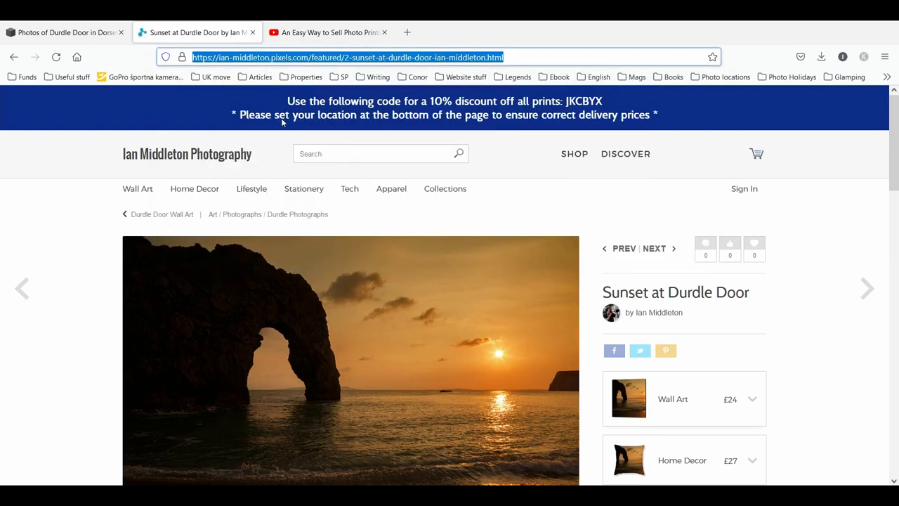
{"action": "left_click", "coordinate": [105, 33]}
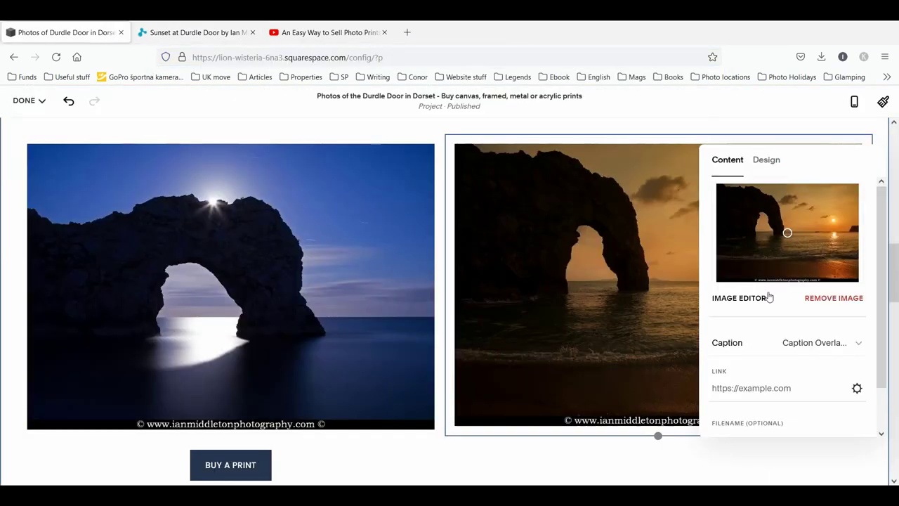
{"action": "right_click", "coordinate": [765, 388]}
{"action": "left_click", "coordinate": [778, 321]}
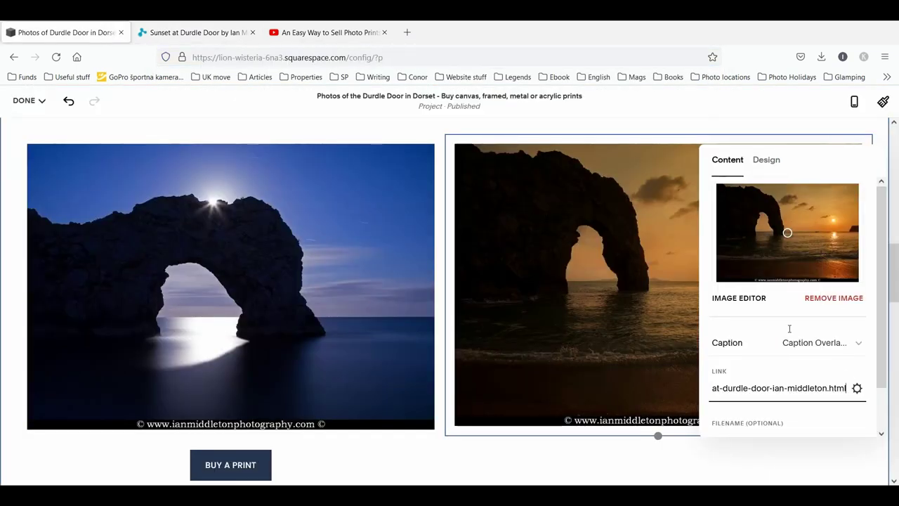
- Set the sunset image's link to open in a new window, save the link, and close the image settings
{"action": "left_click", "coordinate": [857, 388]}
{"action": "left_click", "coordinate": [648, 255]}
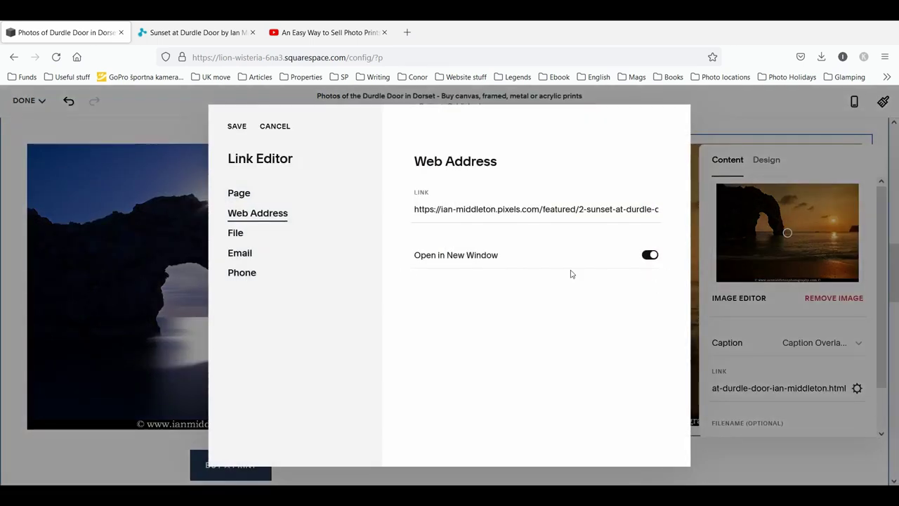
{"action": "left_click", "coordinate": [237, 125]}
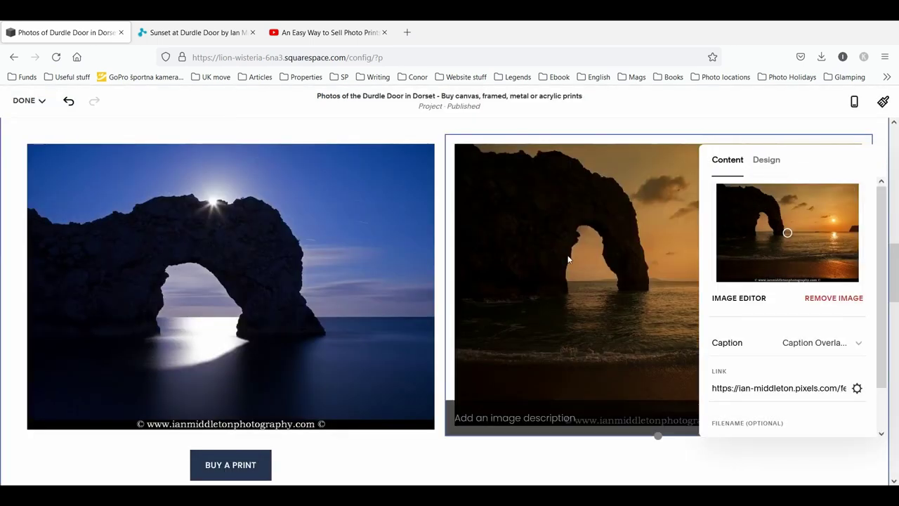
{"action": "left_click", "coordinate": [409, 280]}
- Add a button block beneath the sunset image with the text "BUY A PRINT"
{"action": "scroll", "coordinate": [674, 316], "scroll_direction": "down", "scroll_amount": 2}
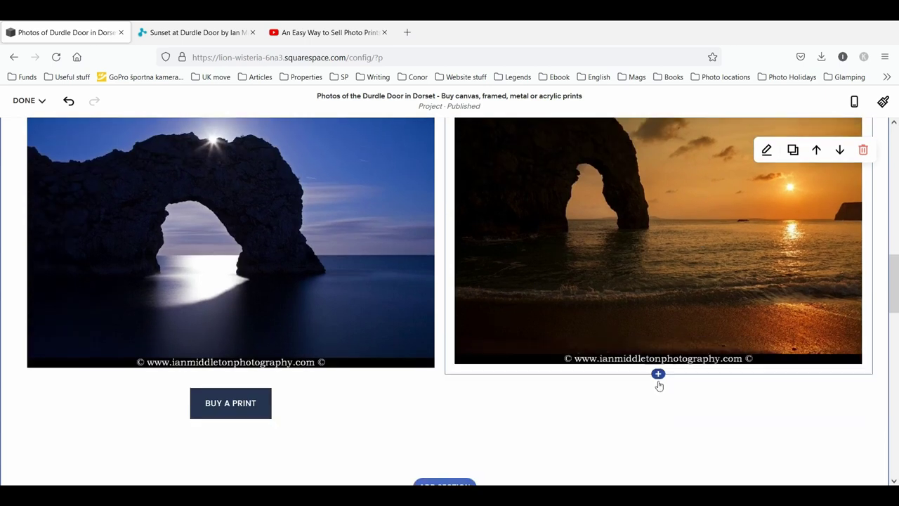
{"action": "left_click", "coordinate": [659, 374]}
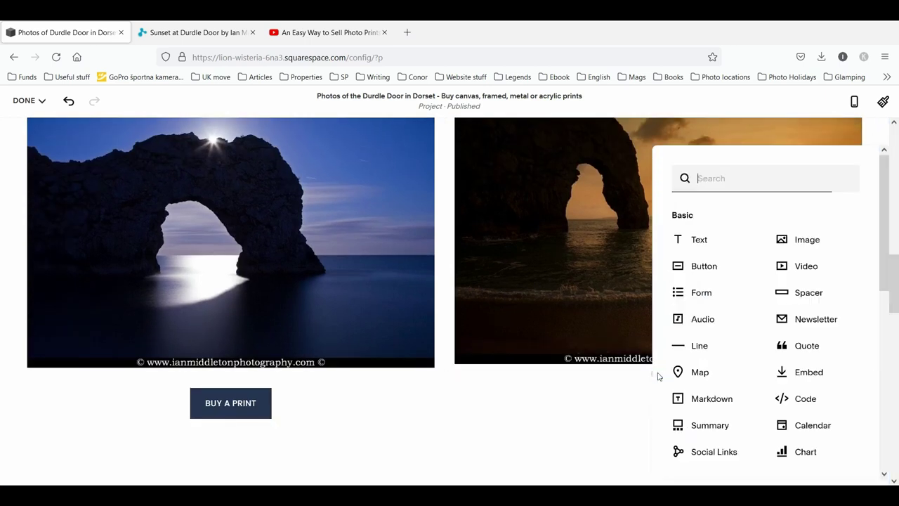
{"action": "left_click", "coordinate": [700, 267]}
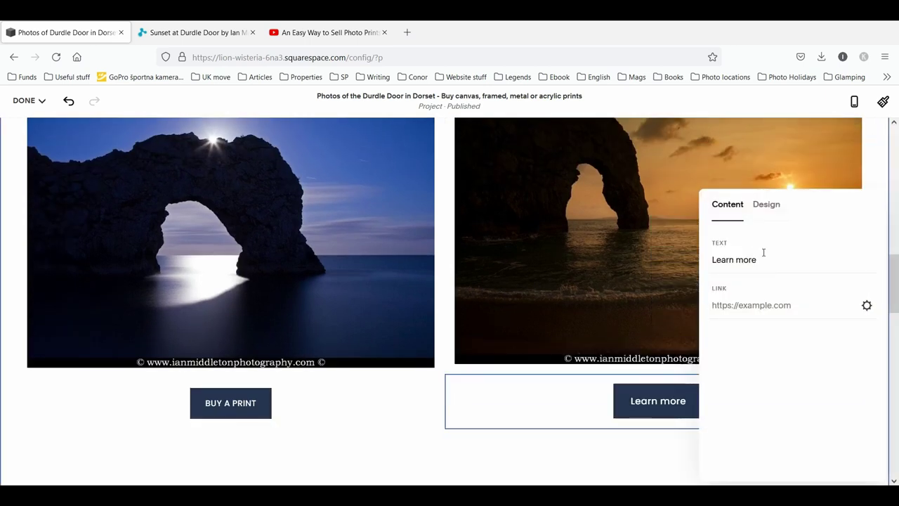
{"action": "triple_click", "coordinate": [746, 260]}
{"action": "type", "text": "B"}
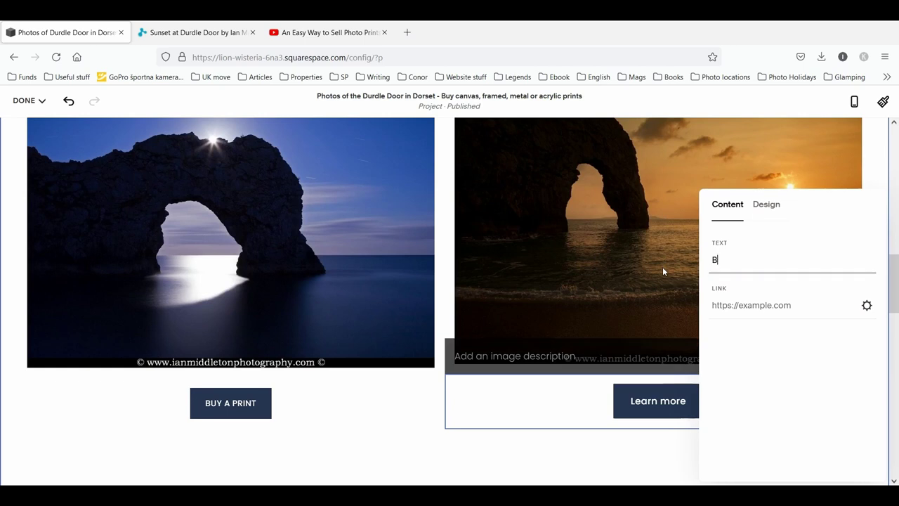
{"action": "type", "text": "UY A PRINT"}
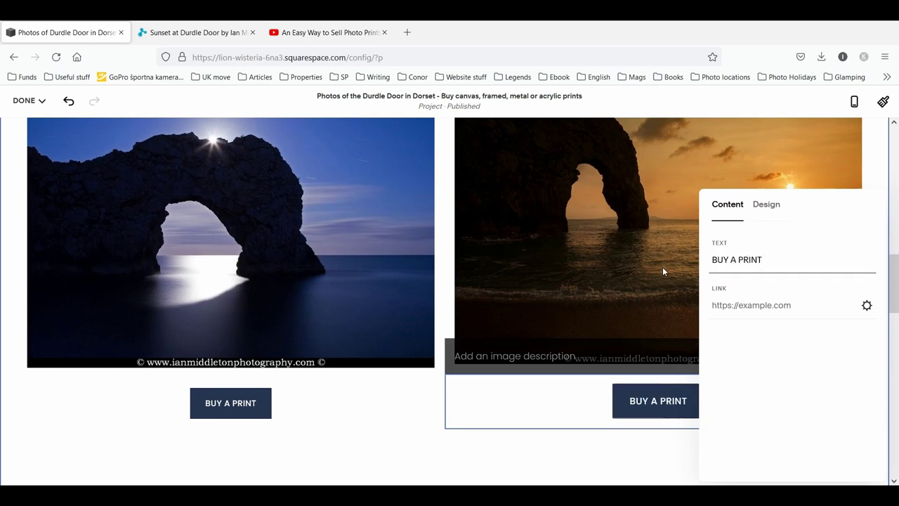
- Paste the copied sunset print page address as the new button's link, set it to open in a new window, and save the link
{"action": "left_click", "coordinate": [747, 310]}
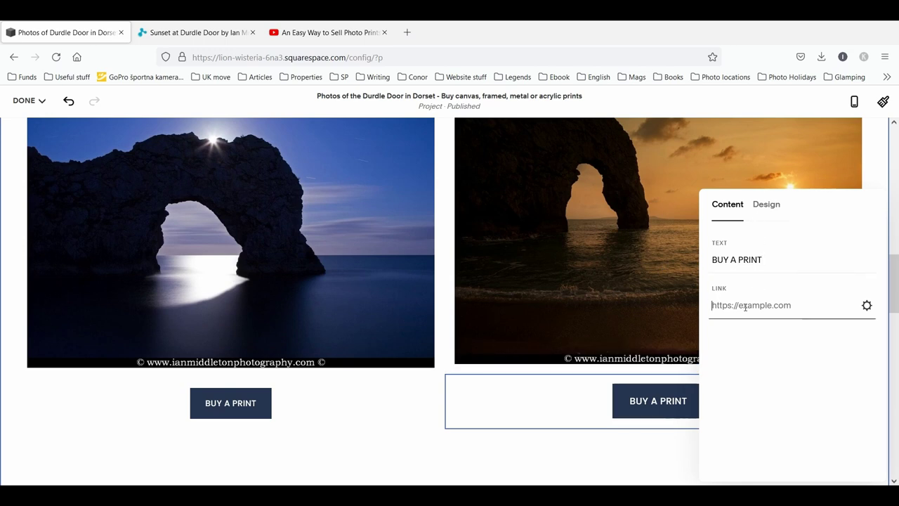
{"action": "right_click", "coordinate": [747, 309]}
{"action": "left_click", "coordinate": [769, 392]}
{"action": "left_click", "coordinate": [866, 306]}
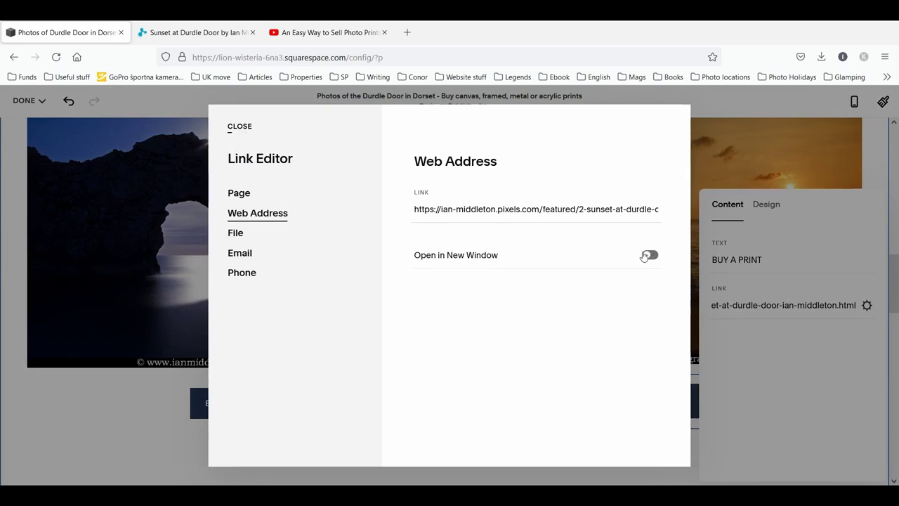
{"action": "left_click", "coordinate": [650, 256]}
{"action": "left_click", "coordinate": [235, 126]}
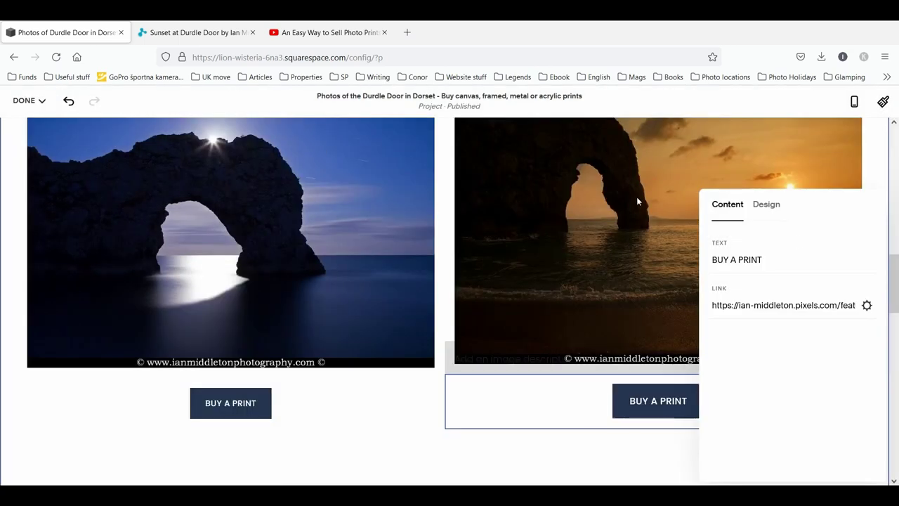
- Set the design size of the BUY A PRINT button under the sunset image to S and close its settings
{"action": "left_click", "coordinate": [768, 206]}
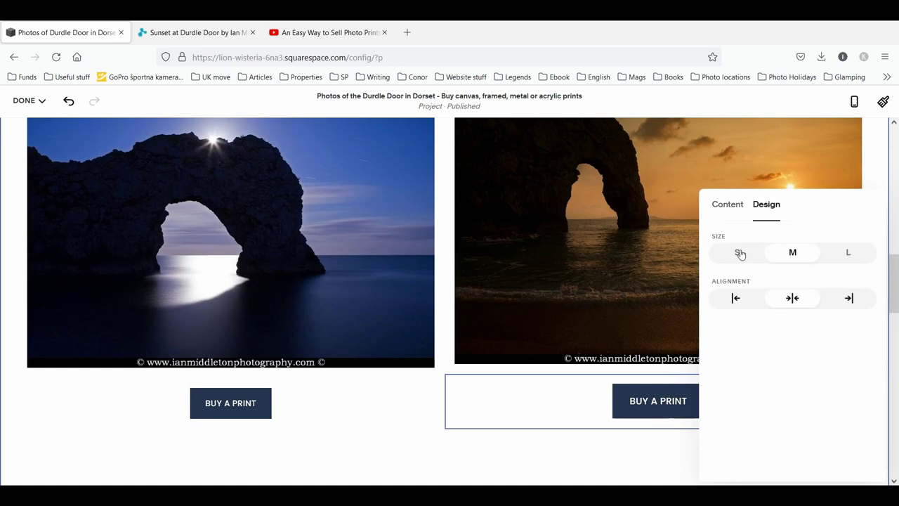
{"action": "left_click", "coordinate": [740, 253]}
{"action": "left_click", "coordinate": [349, 281]}
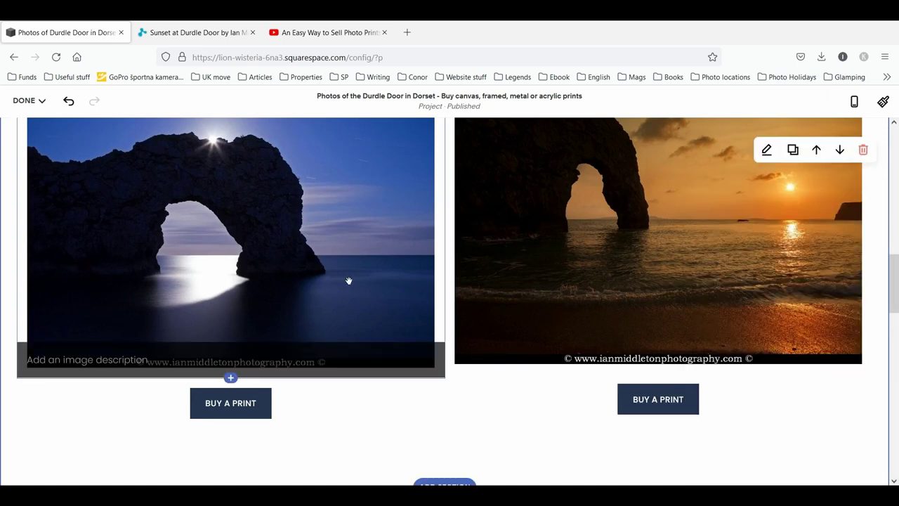
- Save the gallery page and open it in the full-screen site preview
{"action": "left_click", "coordinate": [25, 101]}
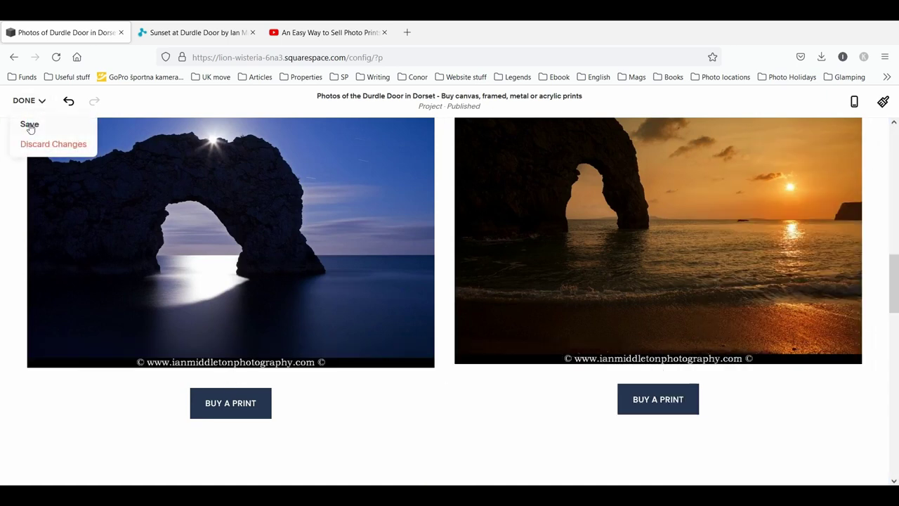
{"action": "left_click", "coordinate": [29, 125]}
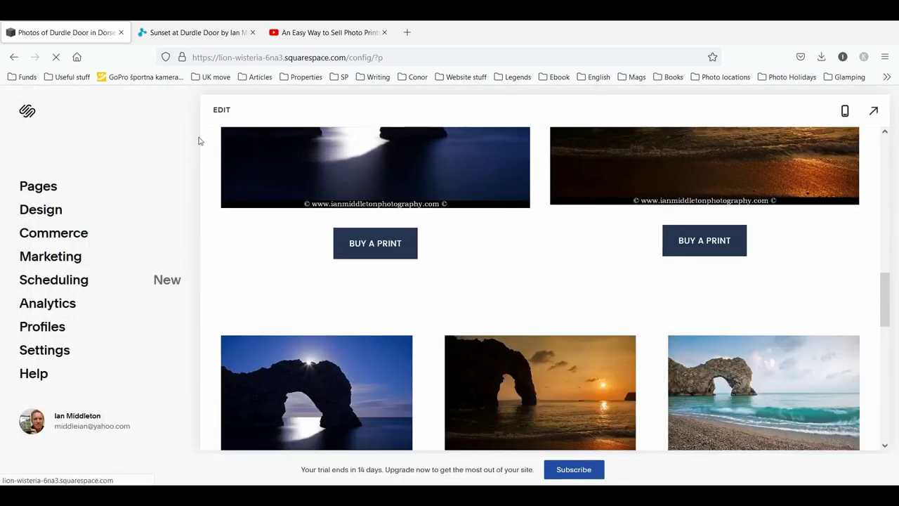
{"action": "left_click", "coordinate": [874, 111]}
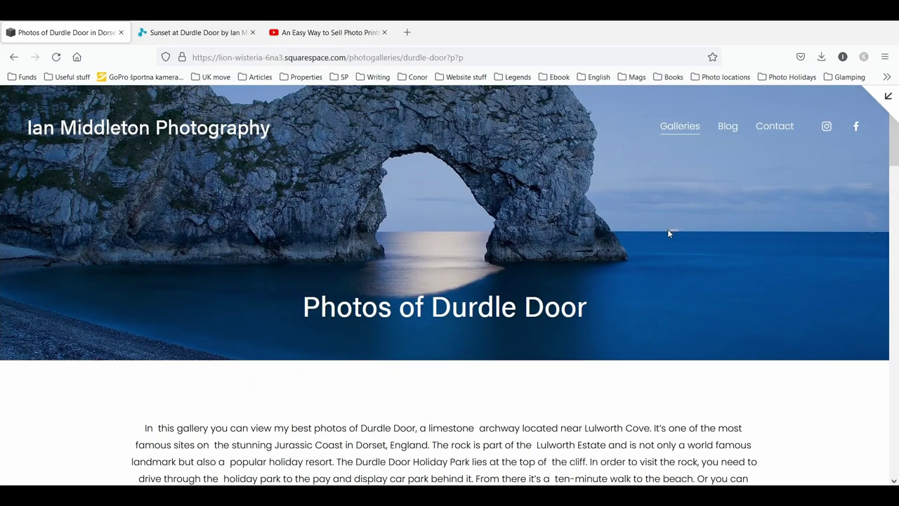
- Test the BUY A PRINT button under the large moonlight image in the site preview, view its storefront page and close it
{"action": "scroll", "coordinate": [668, 232], "scroll_direction": "down", "scroll_amount": 3}
{"action": "scroll", "coordinate": [670, 231], "scroll_direction": "down", "scroll_amount": 3}
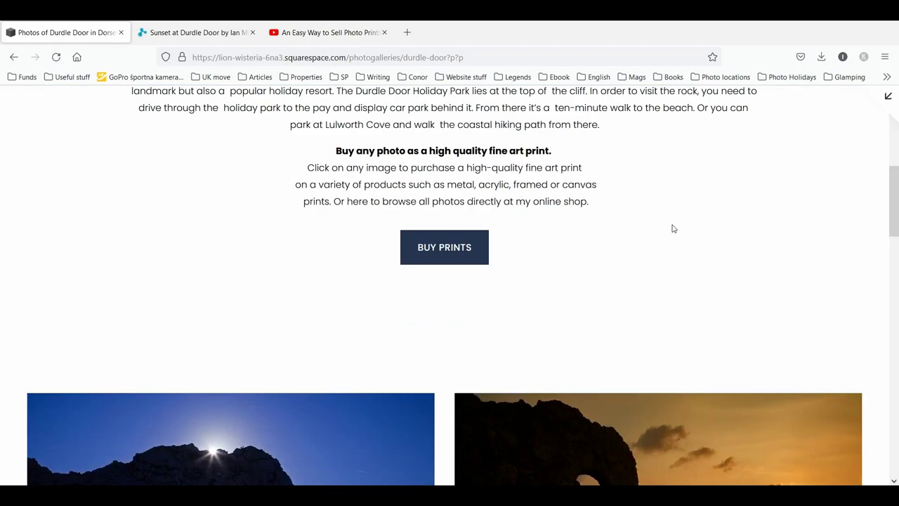
{"action": "scroll", "coordinate": [740, 240], "scroll_direction": "down", "scroll_amount": 5}
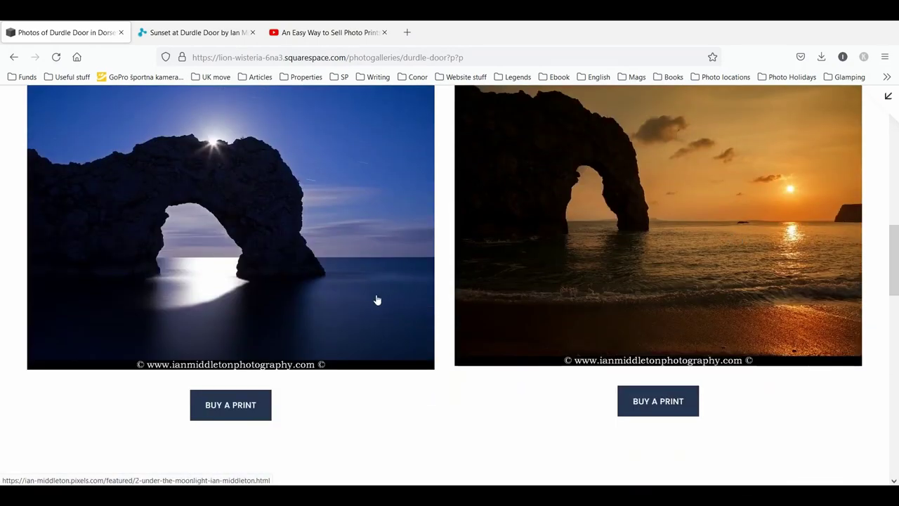
{"action": "left_click", "coordinate": [234, 419]}
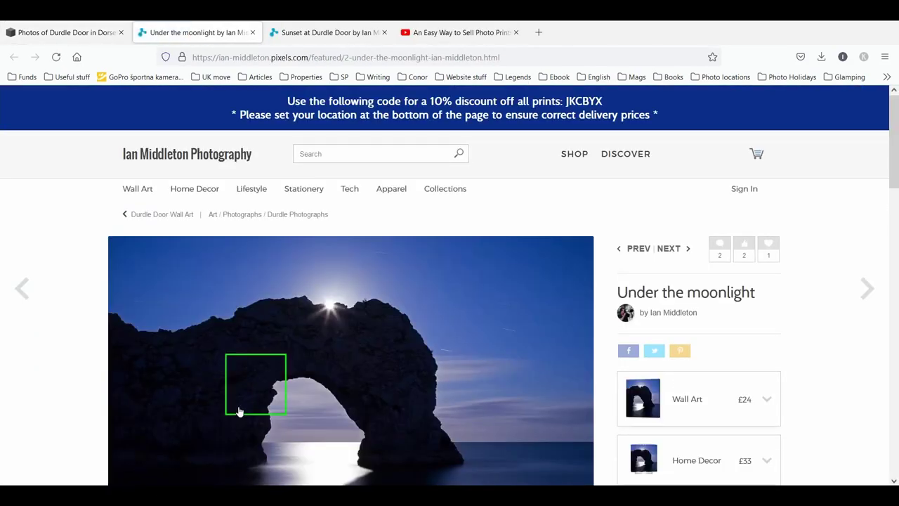
{"action": "scroll", "coordinate": [239, 411], "scroll_direction": "down", "scroll_amount": 3}
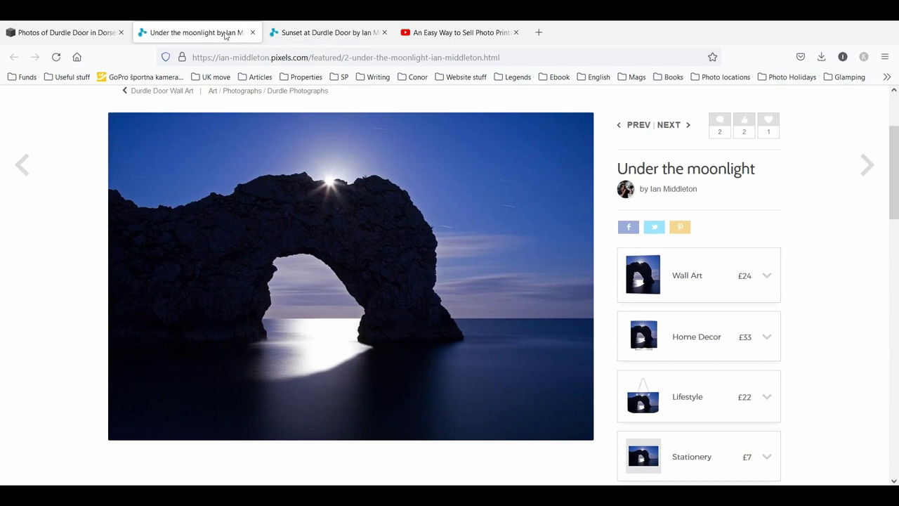
{"action": "left_click", "coordinate": [252, 32]}
- Test the BUY A PRINT button under the large sunset image, look through its storefront page and close it
{"action": "left_click", "coordinate": [670, 403]}
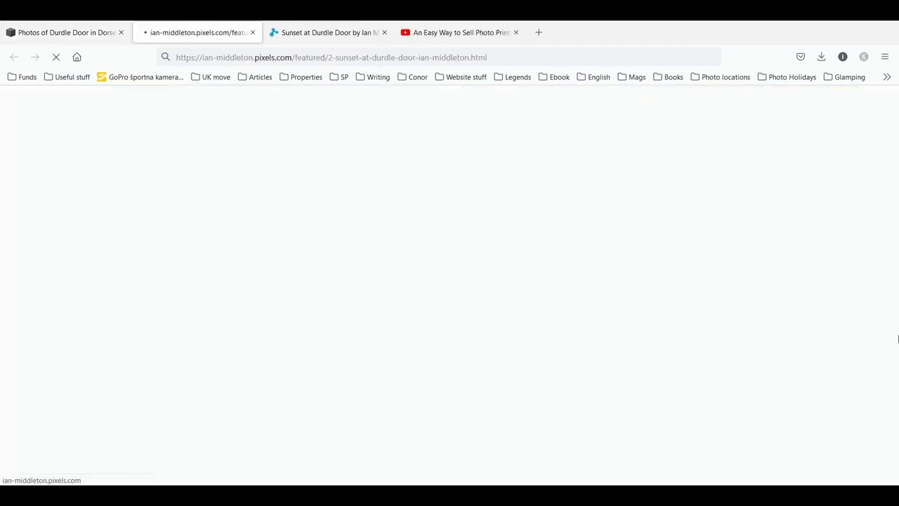
{"action": "scroll", "coordinate": [534, 383], "scroll_direction": "down", "scroll_amount": 3}
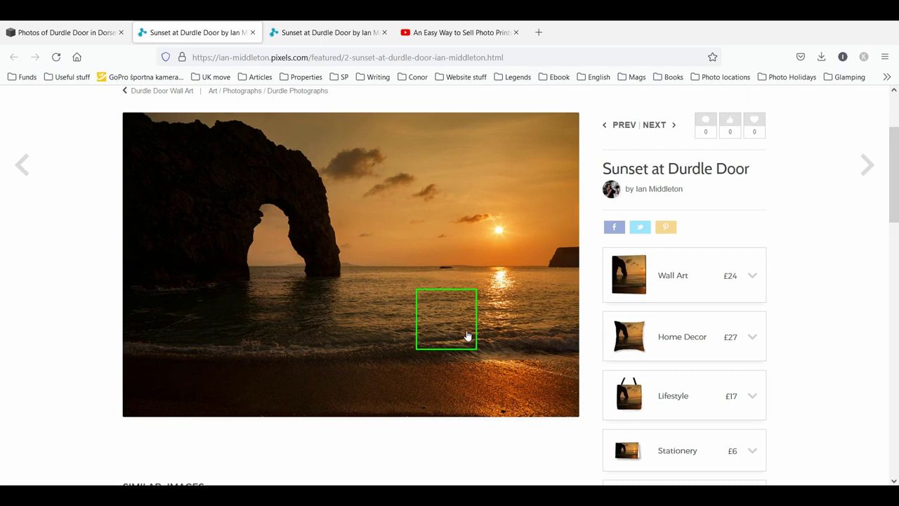
{"action": "scroll", "coordinate": [755, 320], "scroll_direction": "down", "scroll_amount": 2}
{"action": "scroll", "coordinate": [759, 327], "scroll_direction": "down", "scroll_amount": 3}
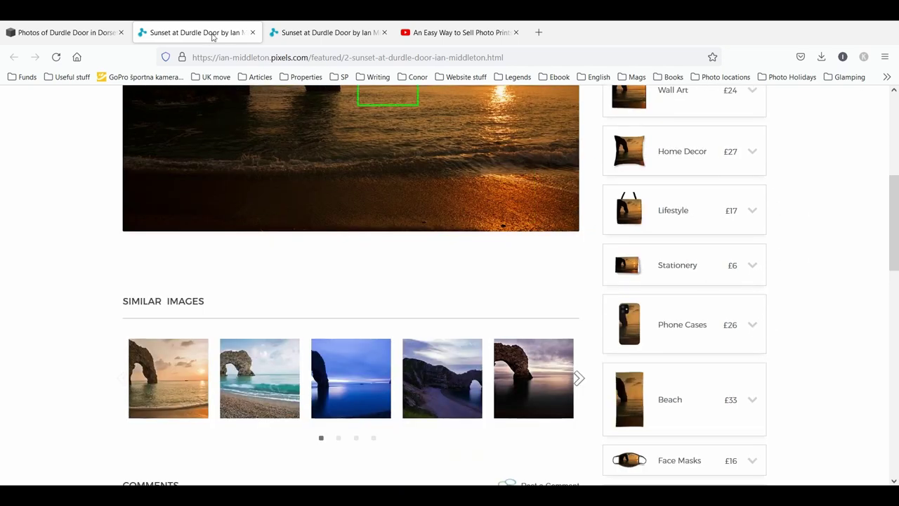
{"action": "left_click", "coordinate": [253, 33]}
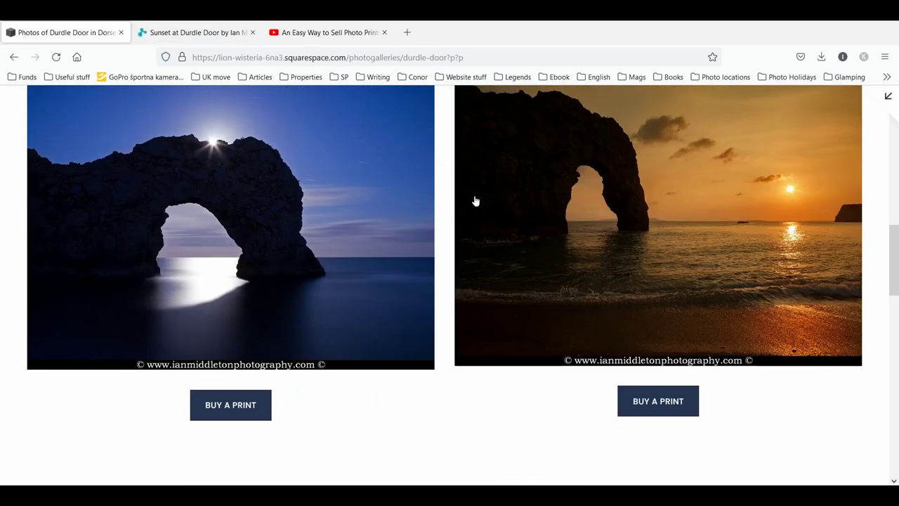
- Leave the full-screen preview and open the Durdle Door gallery page for editing at the three-column image gallery
{"action": "scroll", "coordinate": [757, 152], "scroll_direction": "up", "scroll_amount": 4}
{"action": "scroll", "coordinate": [808, 137], "scroll_direction": "up", "scroll_amount": 3}
{"action": "left_click", "coordinate": [887, 99]}
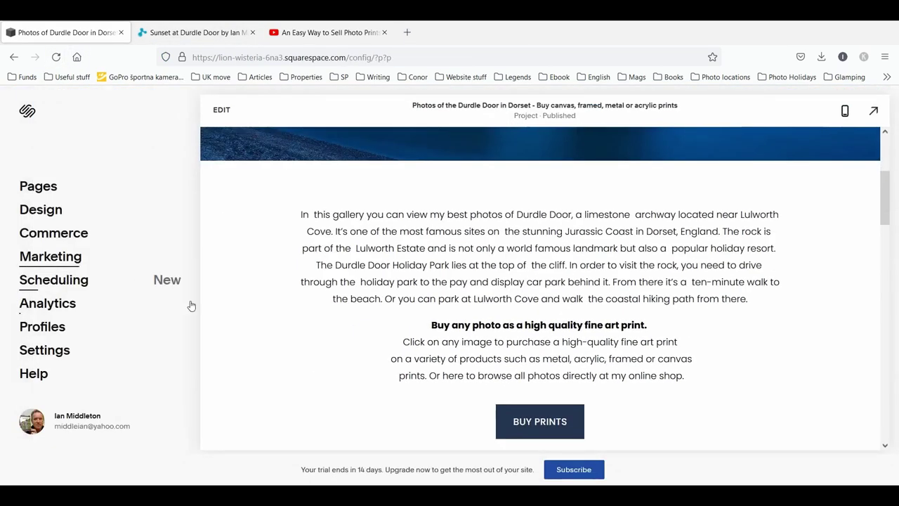
{"action": "scroll", "coordinate": [538, 328], "scroll_direction": "down", "scroll_amount": 5}
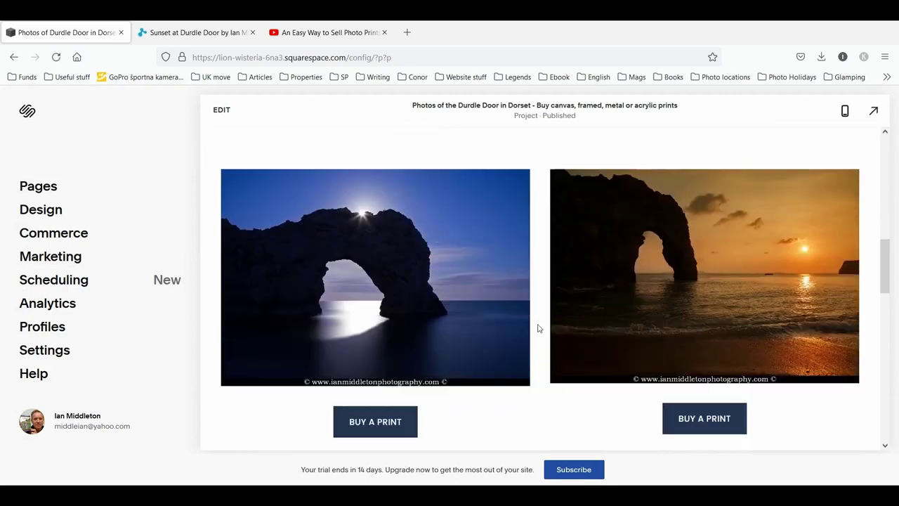
{"action": "scroll", "coordinate": [538, 328], "scroll_direction": "down", "scroll_amount": 5}
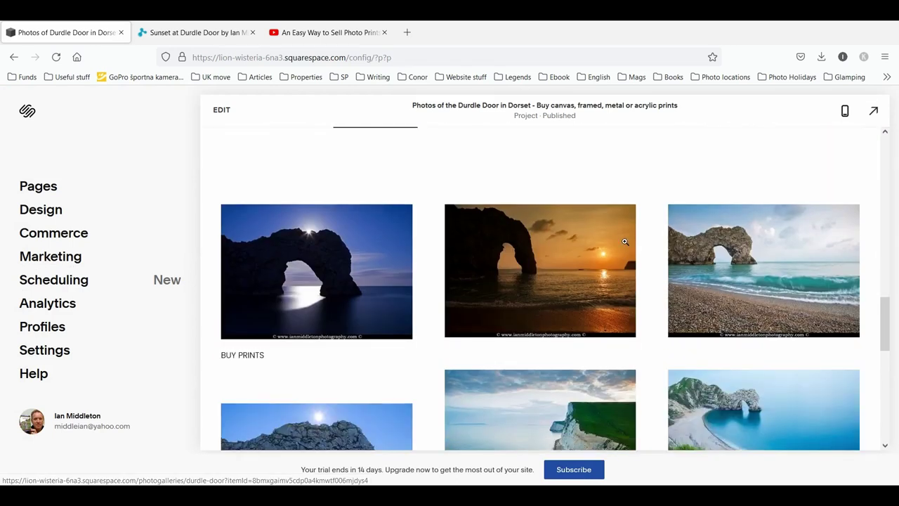
{"action": "left_click", "coordinate": [222, 110]}
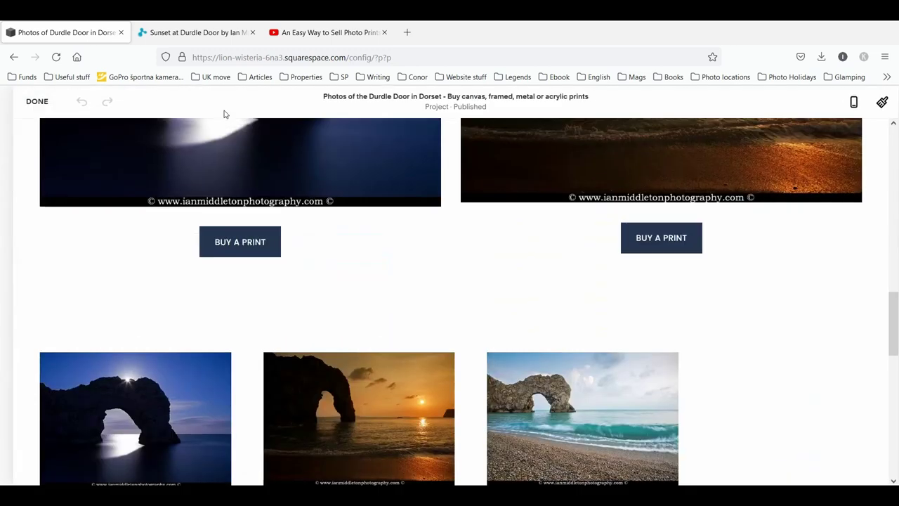
{"action": "scroll", "coordinate": [633, 386], "scroll_direction": "down", "scroll_amount": 2}
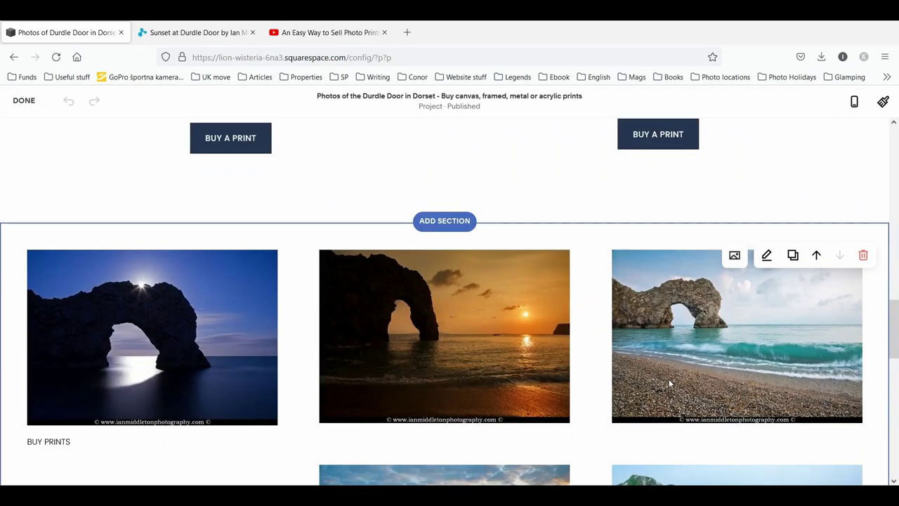
{"action": "left_click", "coordinate": [766, 255]}
{"action": "scroll", "coordinate": [781, 342], "scroll_direction": "down", "scroll_amount": 1}
{"action": "scroll", "coordinate": [781, 341], "scroll_direction": "up", "scroll_amount": 1}
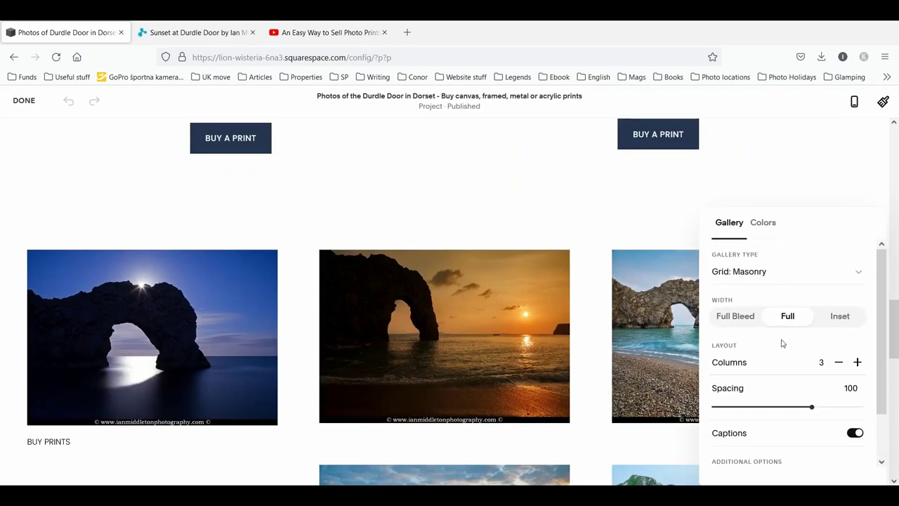
{"action": "left_click", "coordinate": [654, 236]}
- Open the three-column gallery section's images and examine the link set on the moonlight image
{"action": "left_click", "coordinate": [735, 255]}
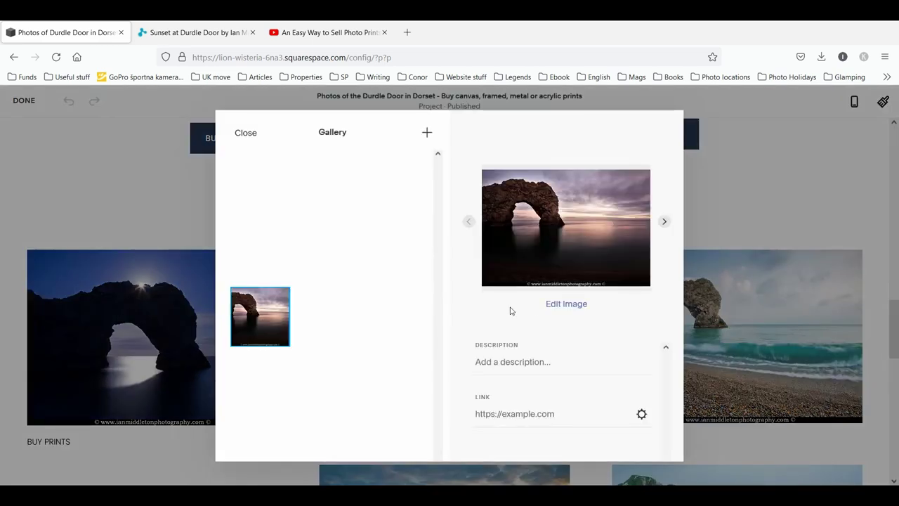
{"action": "left_click", "coordinate": [264, 183]}
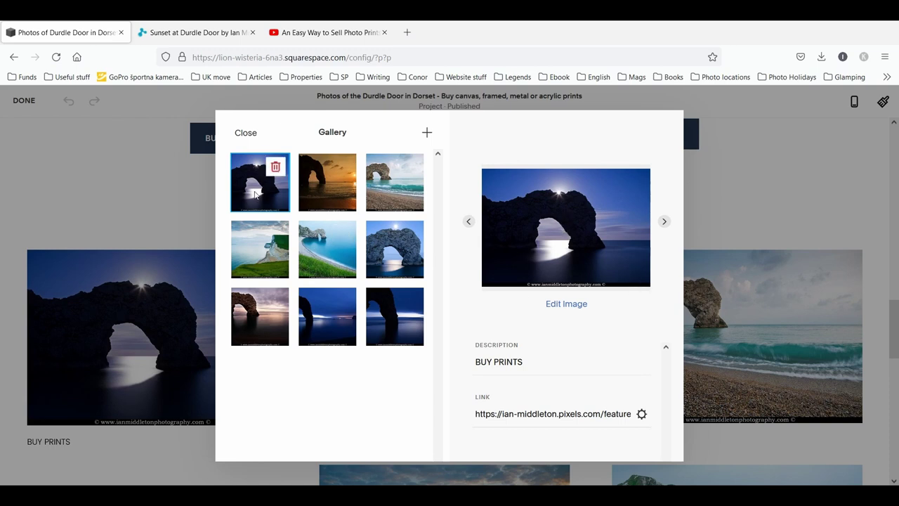
{"action": "left_click", "coordinate": [613, 413]}
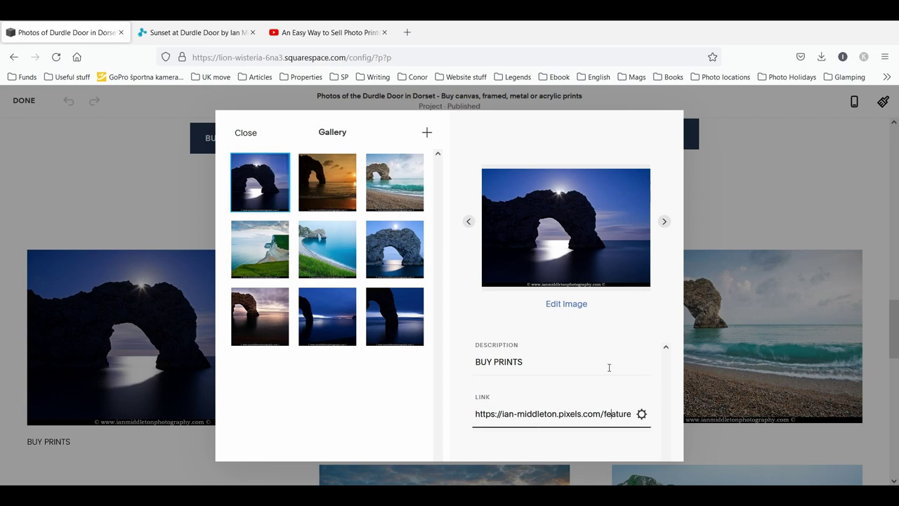
- Paste the copied sunset print page address as the sunset gallery image's link, set it to open in a new window, and save the link
{"action": "left_click", "coordinate": [324, 189]}
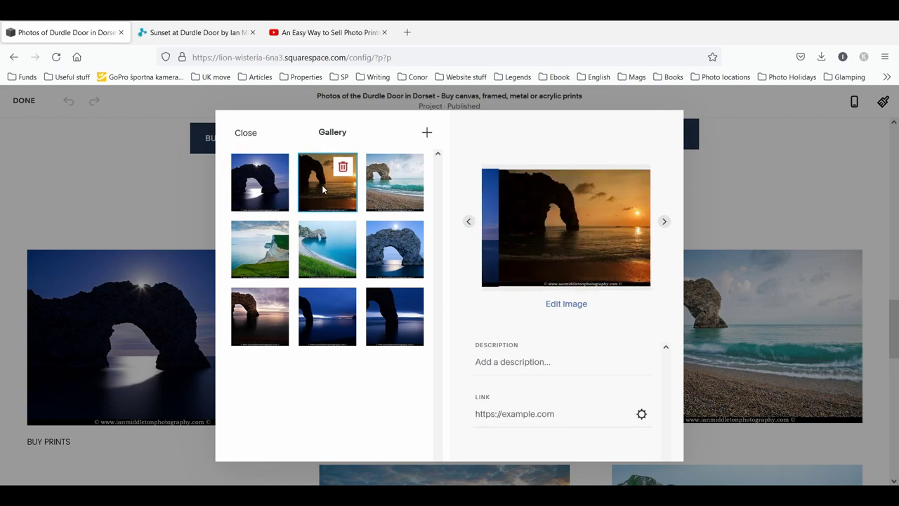
{"action": "right_click", "coordinate": [537, 415]}
{"action": "left_click", "coordinate": [552, 348]}
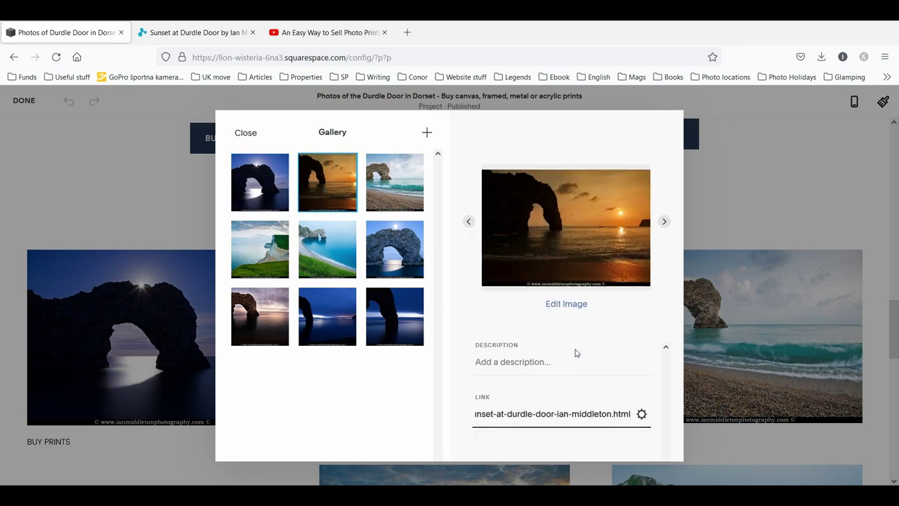
{"action": "left_click", "coordinate": [642, 413]}
{"action": "left_click", "coordinate": [649, 258]}
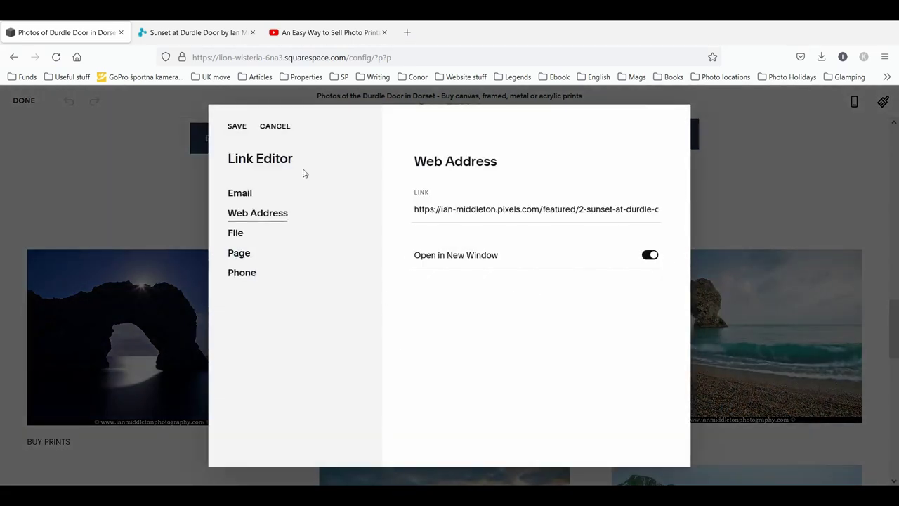
{"action": "left_click", "coordinate": [238, 126]}
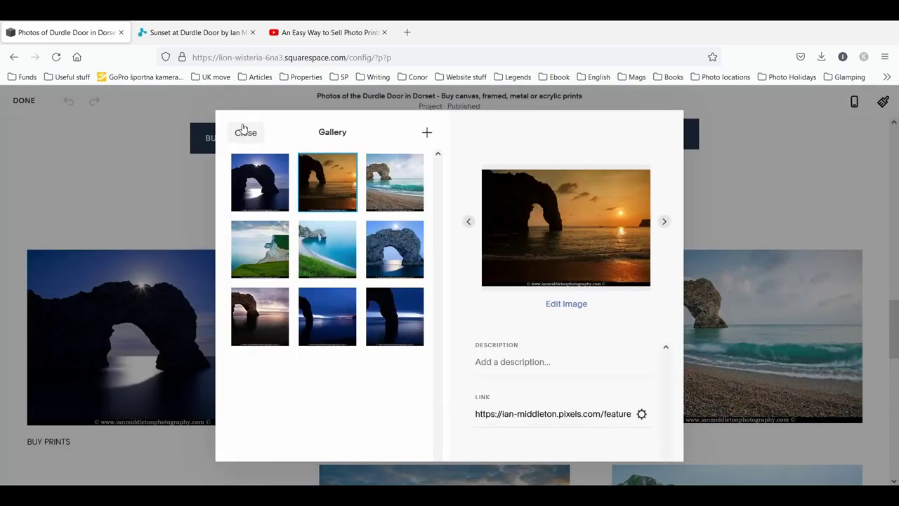
- Check the moonlight gallery image's description as a model for the sunset image's caption
{"action": "left_click", "coordinate": [568, 363]}
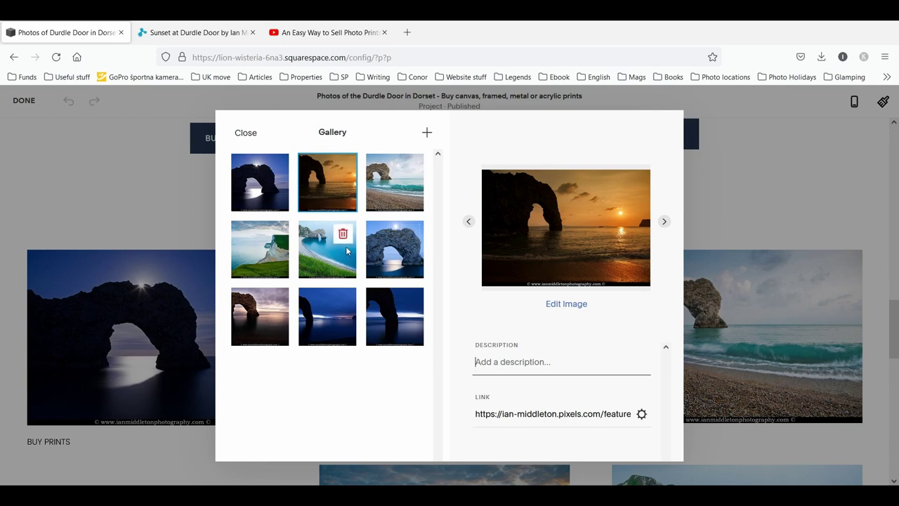
{"action": "left_click", "coordinate": [274, 201]}
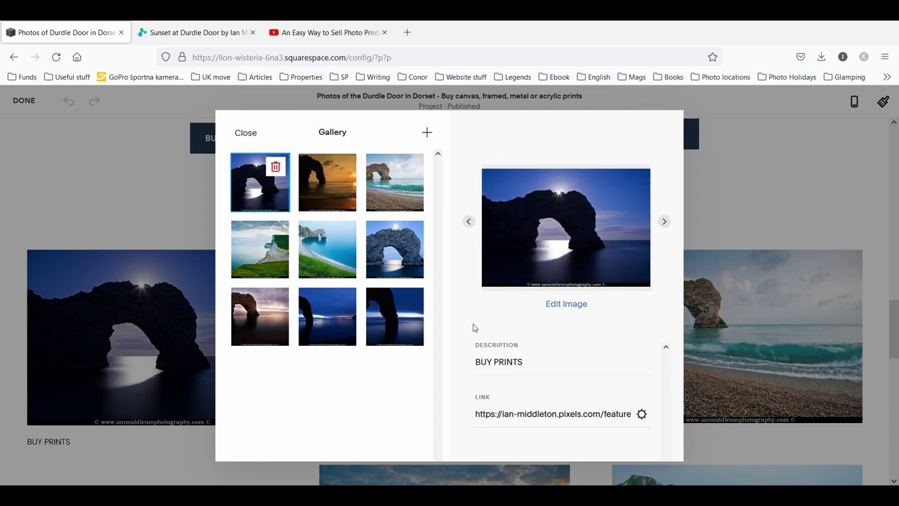
{"action": "left_click", "coordinate": [527, 362]}
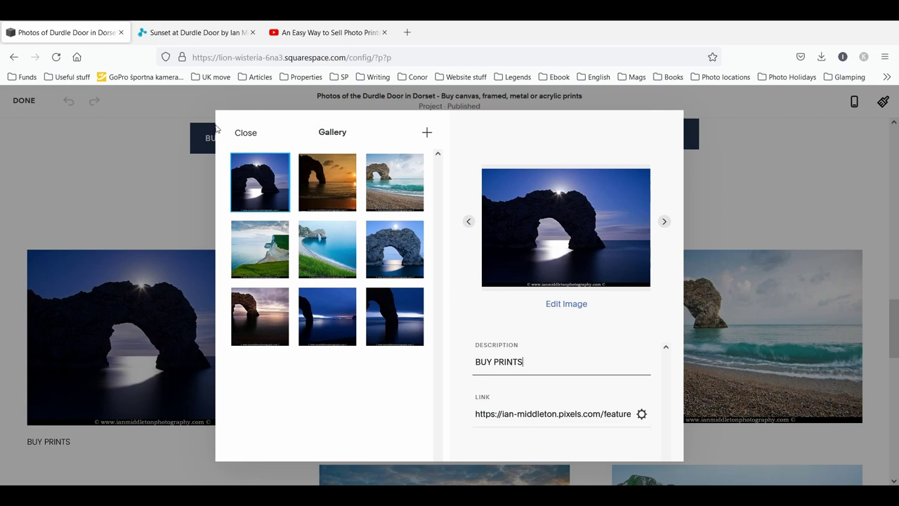
{"action": "left_click", "coordinate": [238, 137]}
{"action": "left_click", "coordinate": [237, 133]}
- Give the sunset gallery image the description "BUY PRINTS" and close the gallery images
{"action": "left_click", "coordinate": [327, 182]}
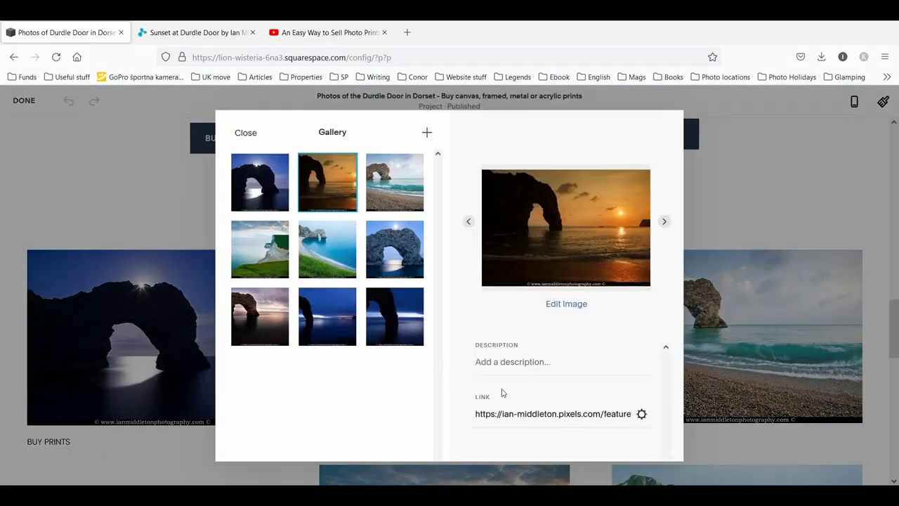
{"action": "left_click", "coordinate": [540, 362]}
{"action": "type", "text": "BUY PRINTS"}
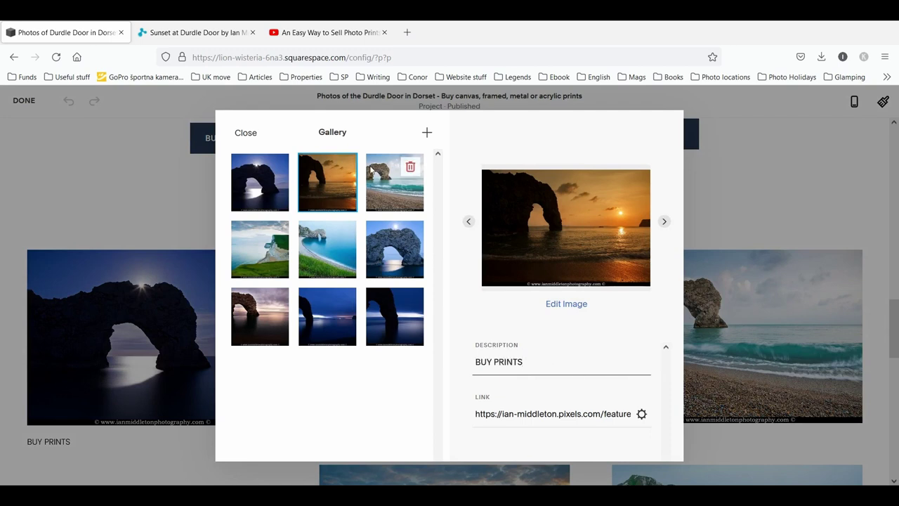
{"action": "left_click", "coordinate": [246, 136]}
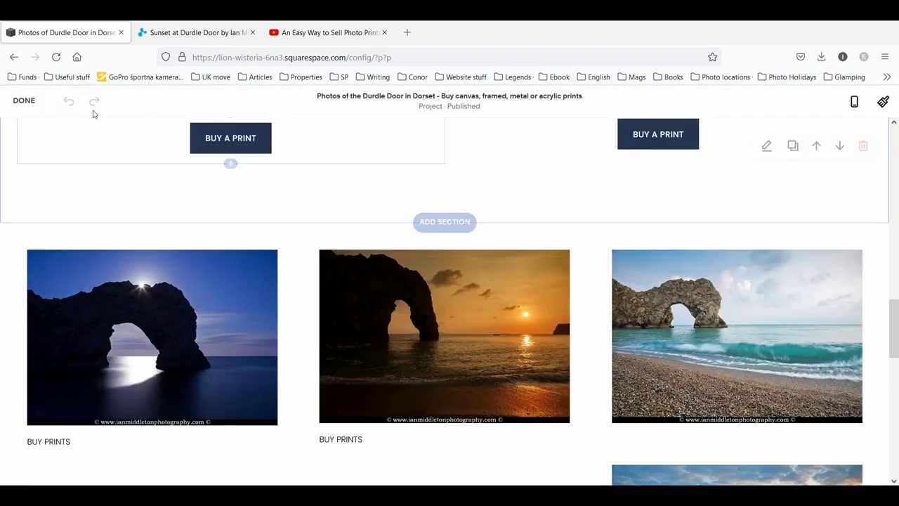
- Save the page with the captioned sunset gallery image and show it in the full-screen preview
{"action": "left_click", "coordinate": [23, 101]}
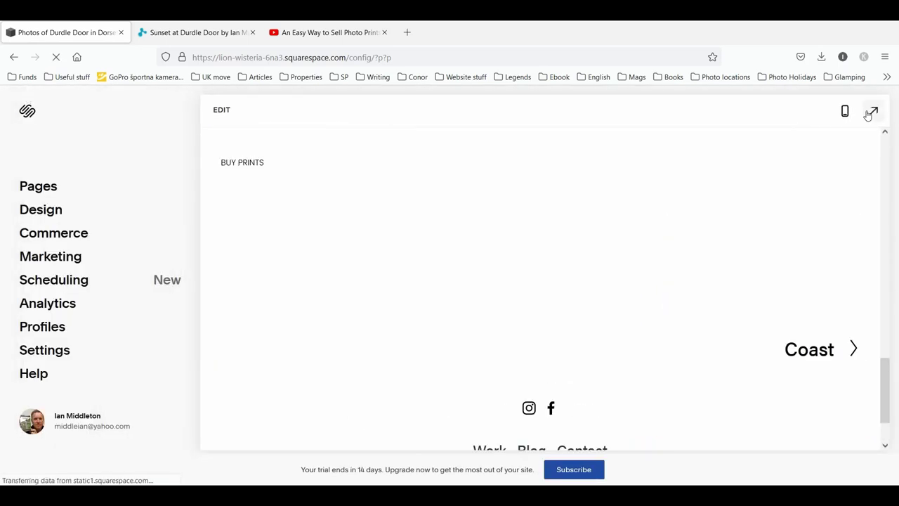
{"action": "left_click", "coordinate": [873, 110]}
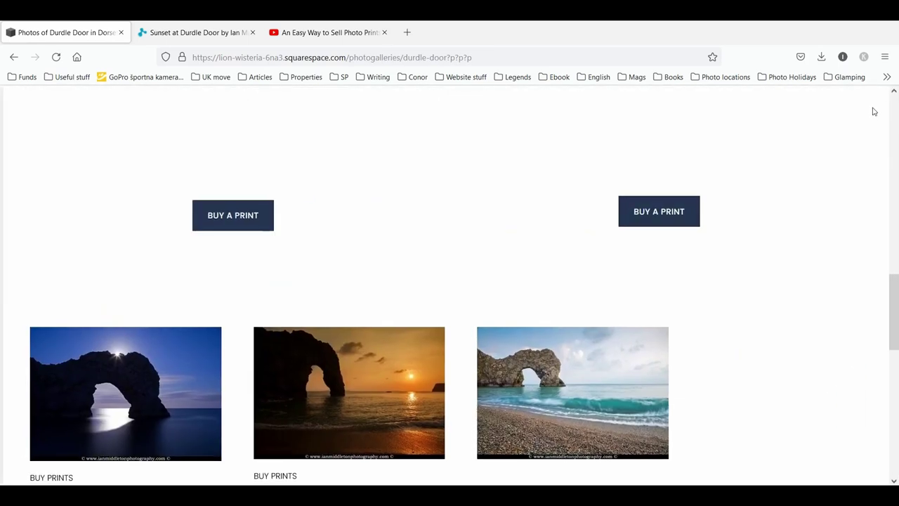
- Test the link on the moonlight image in the three-column gallery, then return to that gallery on the website page
{"action": "scroll", "coordinate": [775, 235], "scroll_direction": "down", "scroll_amount": 4}
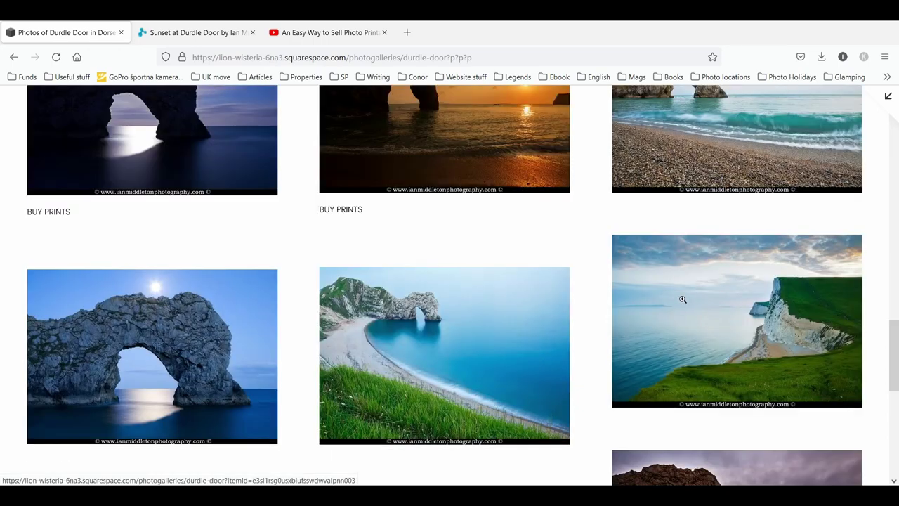
{"action": "scroll", "coordinate": [682, 299], "scroll_direction": "up", "scroll_amount": 3}
{"action": "left_click", "coordinate": [113, 321]}
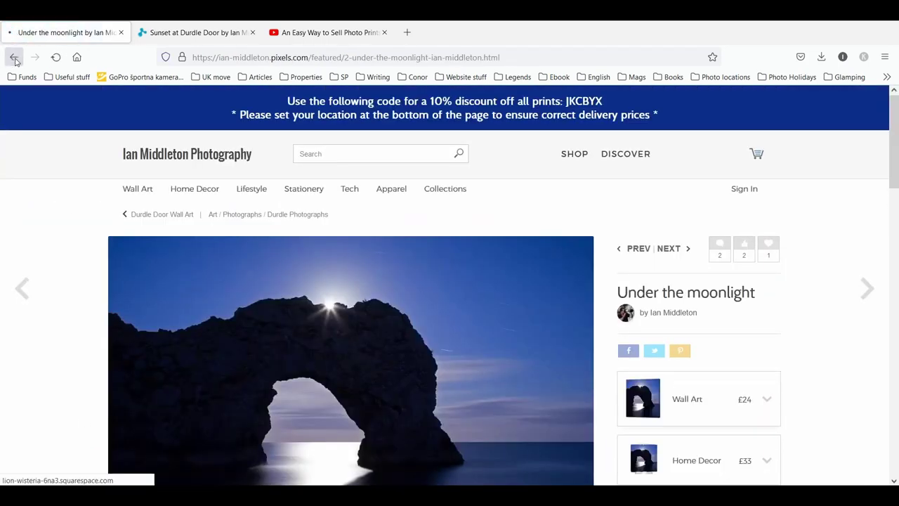
{"action": "left_click", "coordinate": [14, 60]}
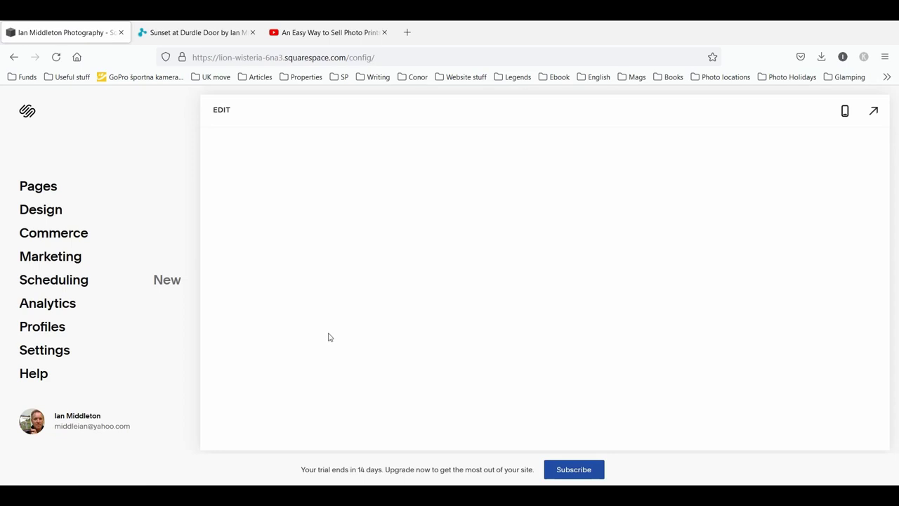
{"action": "scroll", "coordinate": [328, 337], "scroll_direction": "down", "scroll_amount": 10}
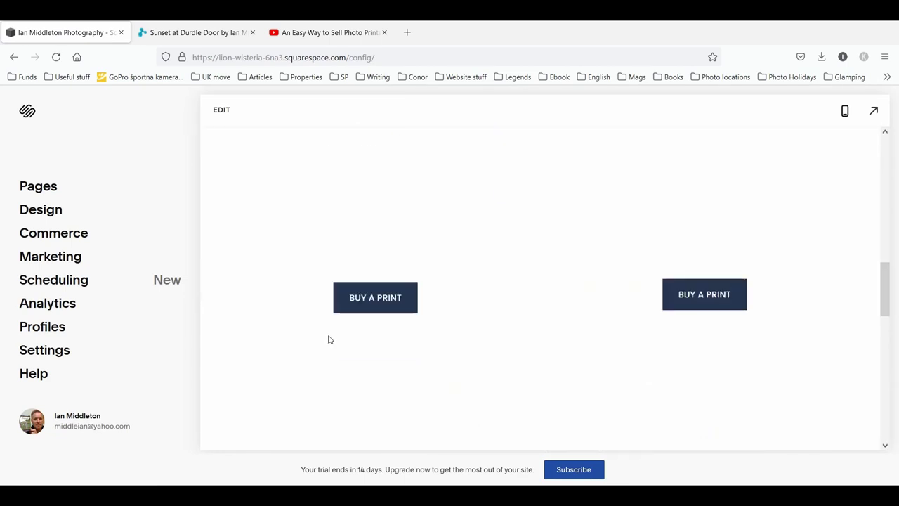
{"action": "scroll", "coordinate": [328, 340], "scroll_direction": "down", "scroll_amount": 5}
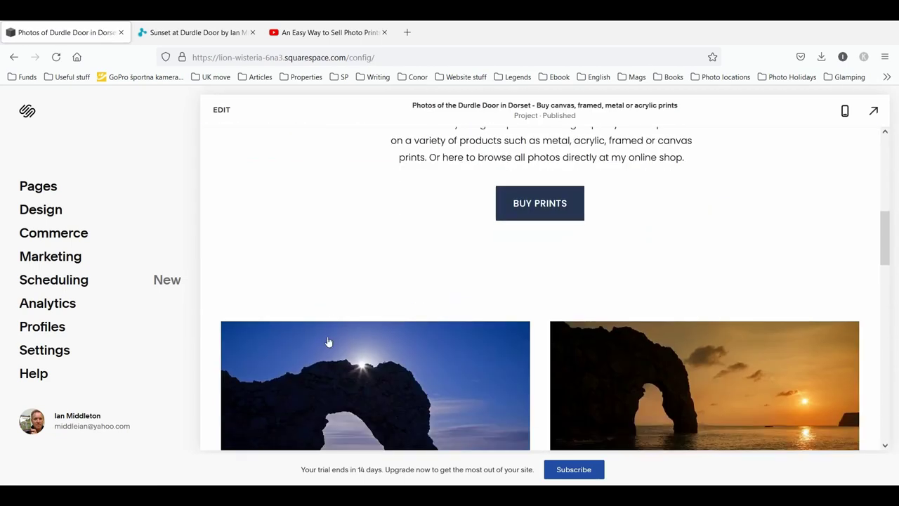
{"action": "scroll", "coordinate": [326, 342], "scroll_direction": "down", "scroll_amount": 3}
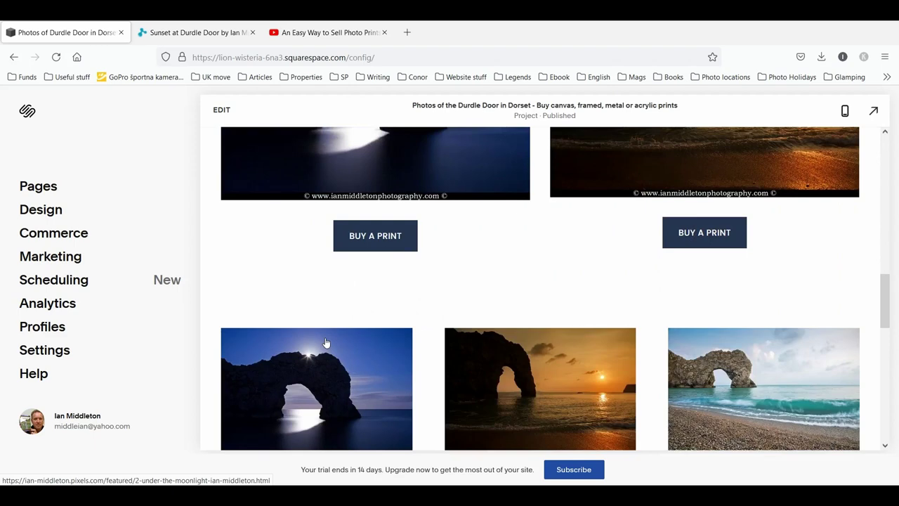
- Test the link on the sunset image in the three-column gallery, then review the captions beneath the linked images
{"action": "left_click", "coordinate": [566, 416]}
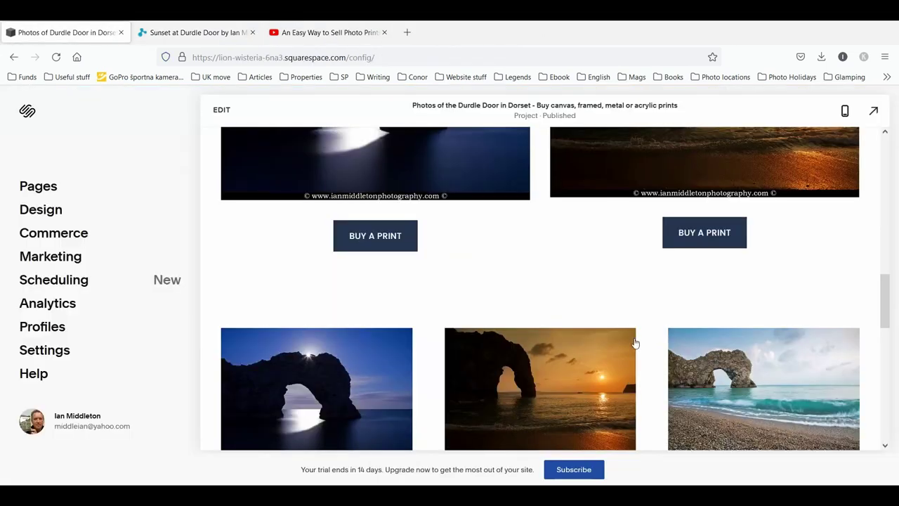
{"action": "left_click", "coordinate": [253, 32]}
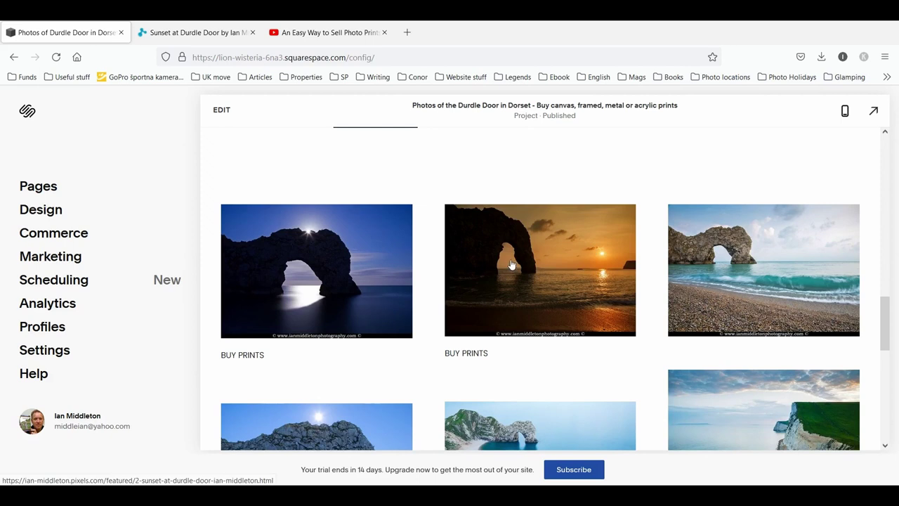
{"action": "scroll", "coordinate": [476, 283], "scroll_direction": "up", "scroll_amount": 2}
{"action": "scroll", "coordinate": [476, 283], "scroll_direction": "down", "scroll_amount": 2}
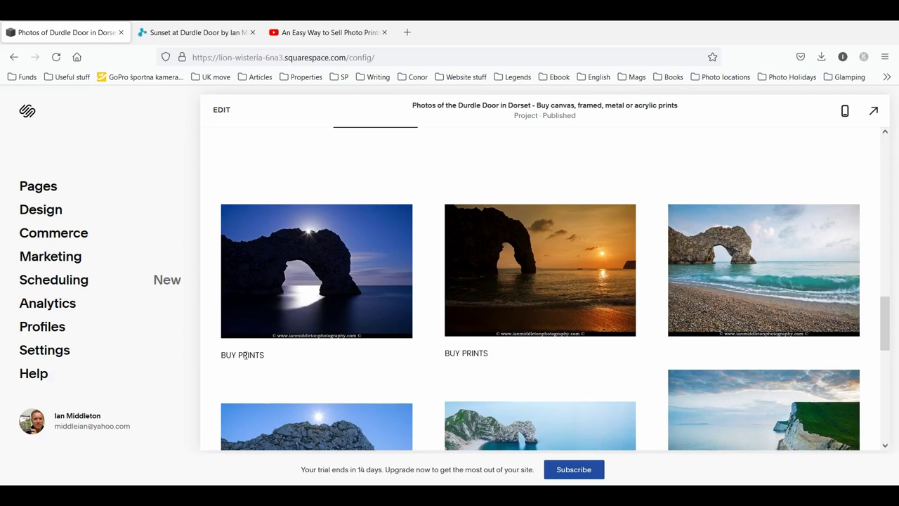
- Edit the page and add a blank section between the BUY A PRINT buttons and the three-column gallery
{"action": "scroll", "coordinate": [442, 265], "scroll_direction": "up", "scroll_amount": 2}
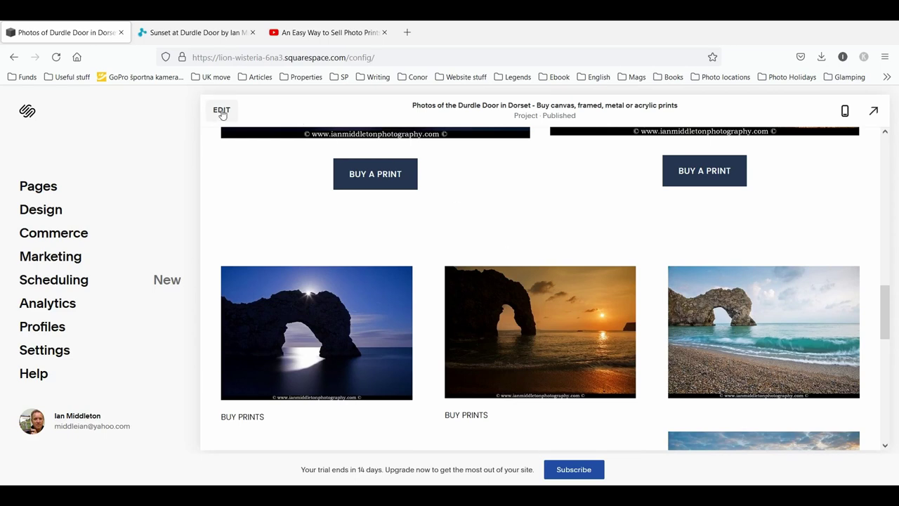
{"action": "left_click", "coordinate": [222, 111]}
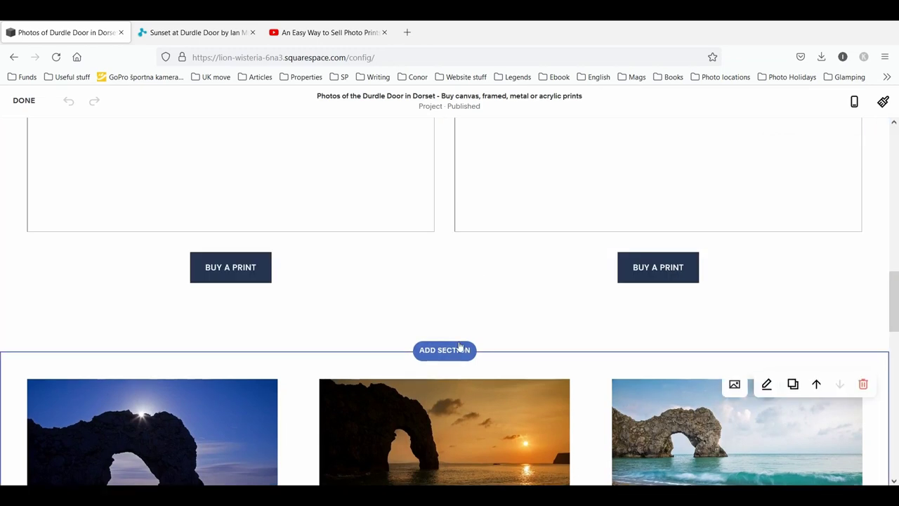
{"action": "scroll", "coordinate": [455, 374], "scroll_direction": "down", "scroll_amount": 3}
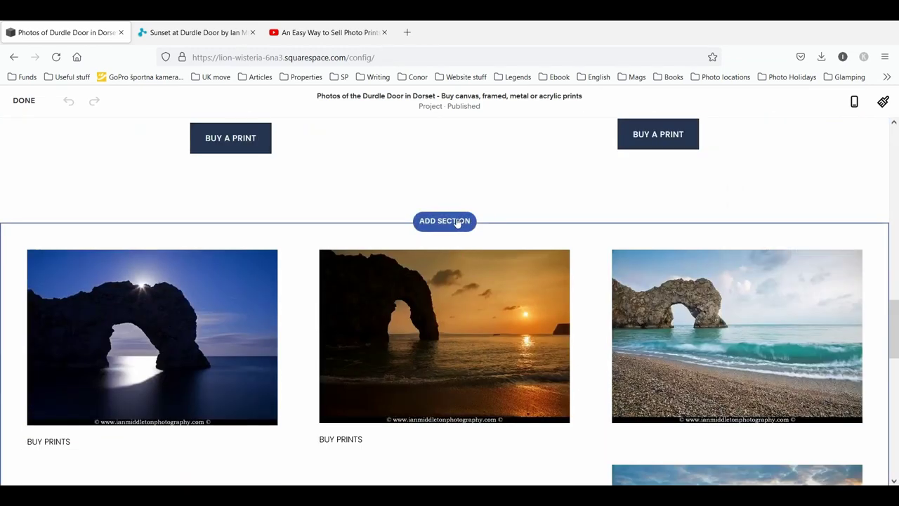
{"action": "left_click", "coordinate": [458, 224]}
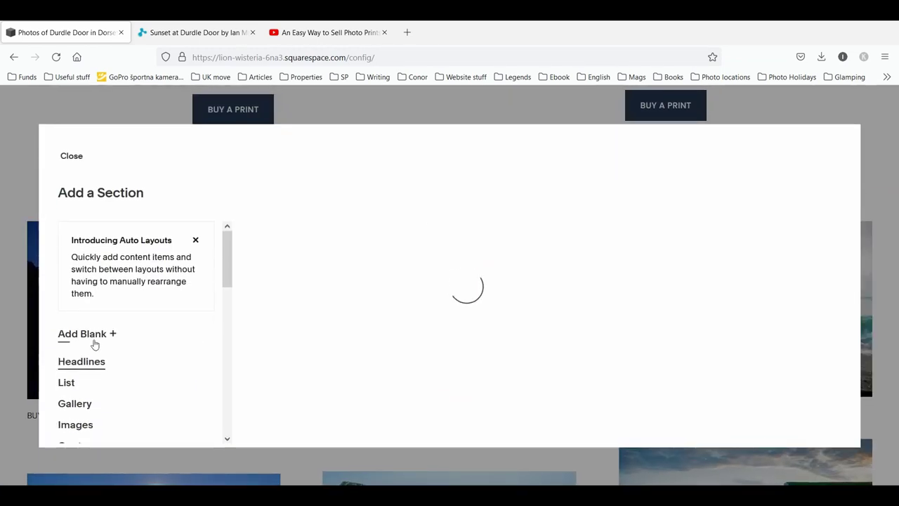
{"action": "scroll", "coordinate": [92, 363], "scroll_direction": "down", "scroll_amount": 3}
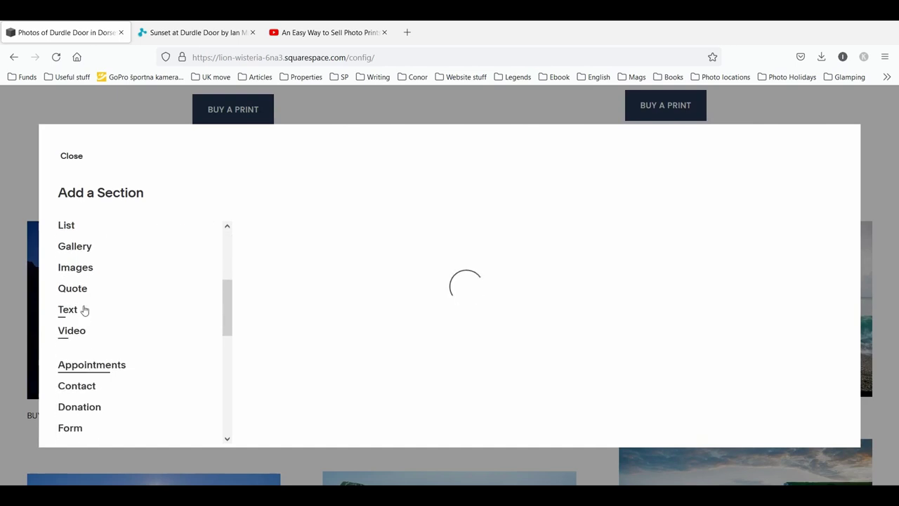
{"action": "scroll", "coordinate": [76, 267], "scroll_direction": "up", "scroll_amount": 3}
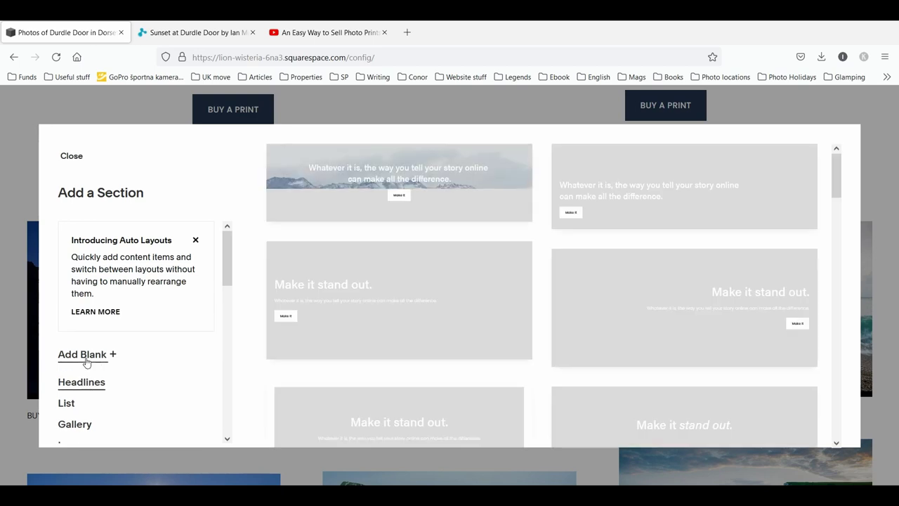
{"action": "left_click", "coordinate": [86, 356]}
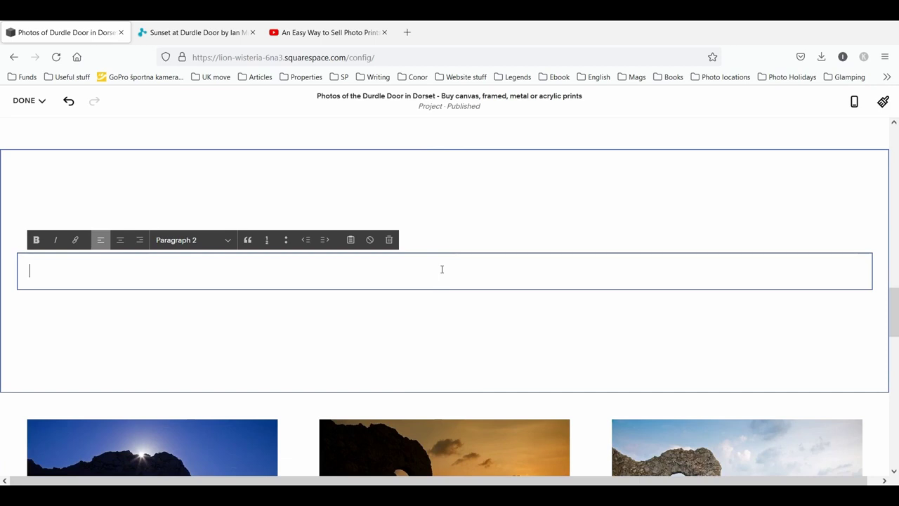
- Enter the centered text "Click on any image to purchase" in the blank section above the gallery
{"action": "type", "text": "C"}
{"action": "key", "text": "BackSpace"}
{"action": "type", "text": "Click on any image to purchase"}
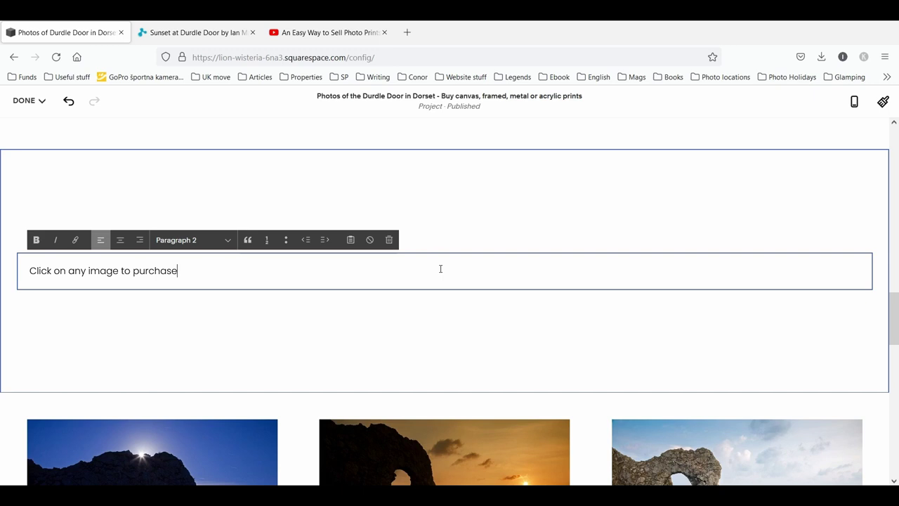
{"action": "left_click", "coordinate": [119, 240]}
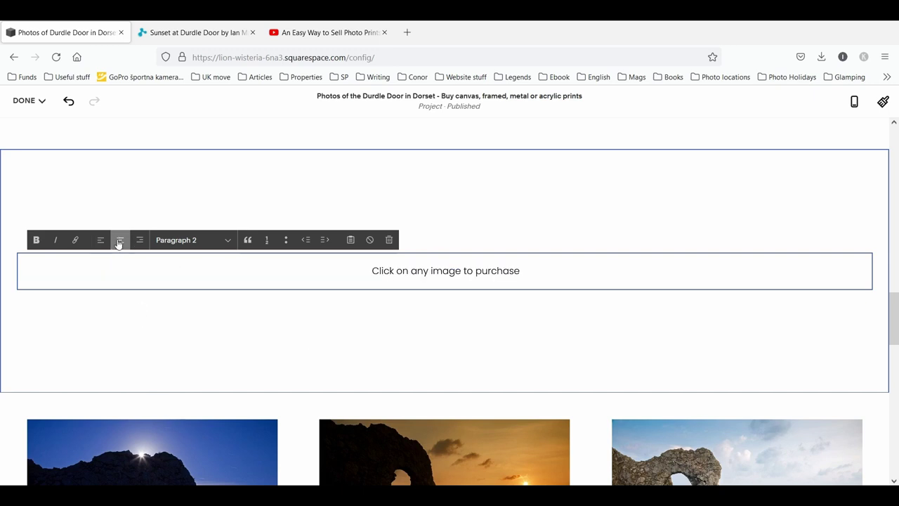
- Make the "Click on any image to purchase" text bold and set its style to Paragraph 1
{"action": "left_click_drag", "start_coordinate": [555, 268], "coordinate": [253, 273]}
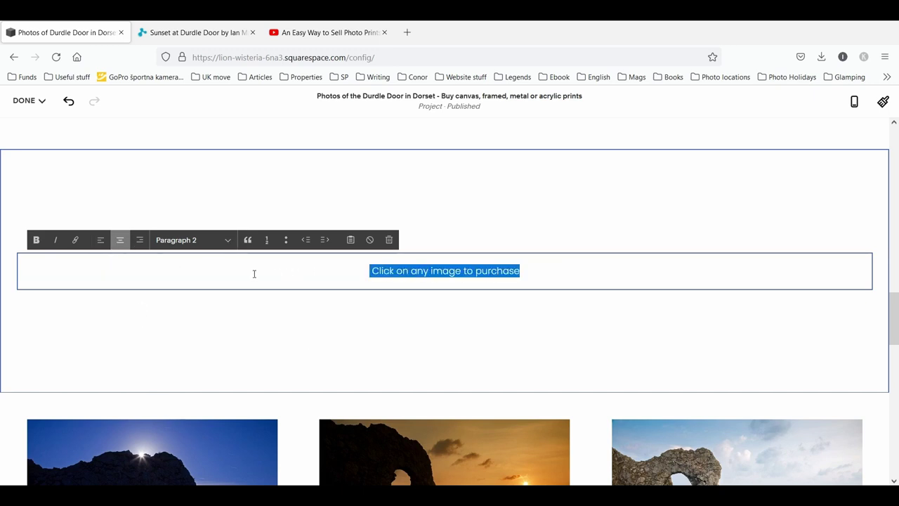
{"action": "left_click", "coordinate": [36, 239]}
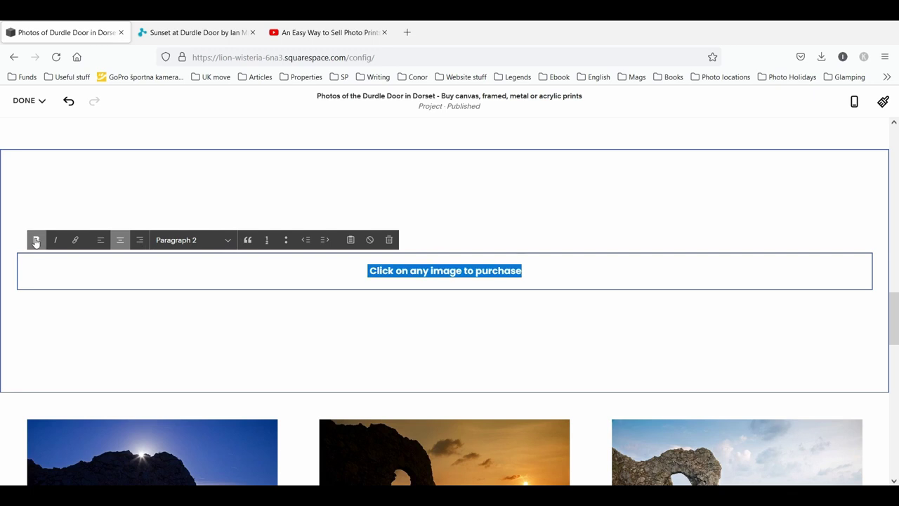
{"action": "left_click", "coordinate": [224, 241]}
{"action": "left_click", "coordinate": [211, 328]}
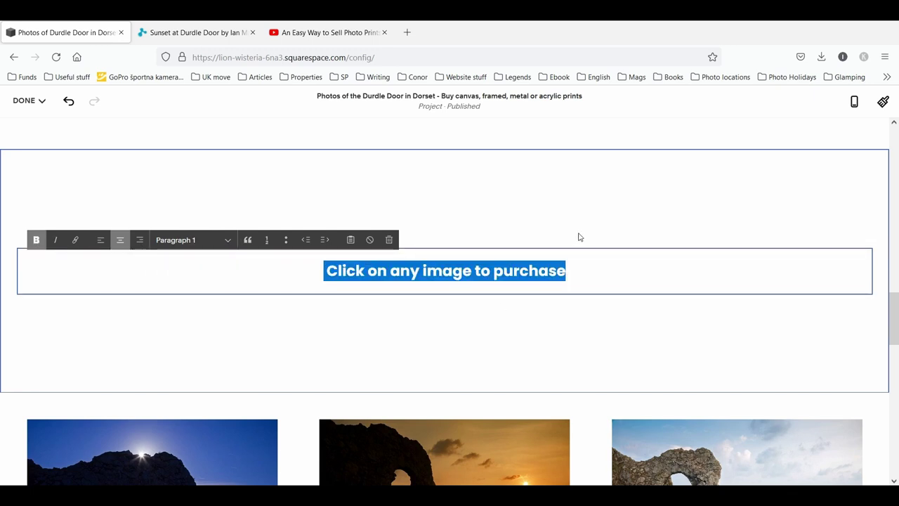
{"action": "left_click", "coordinate": [579, 210]}
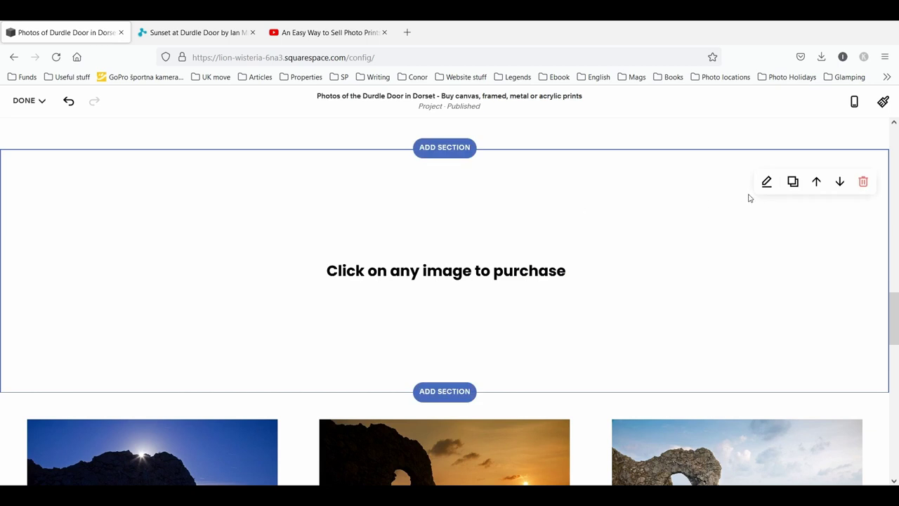
- Save the page, check the purchase instruction and gallery in the full-screen preview, and return to the website editor
{"action": "mouse_move", "coordinate": [19, 97]}
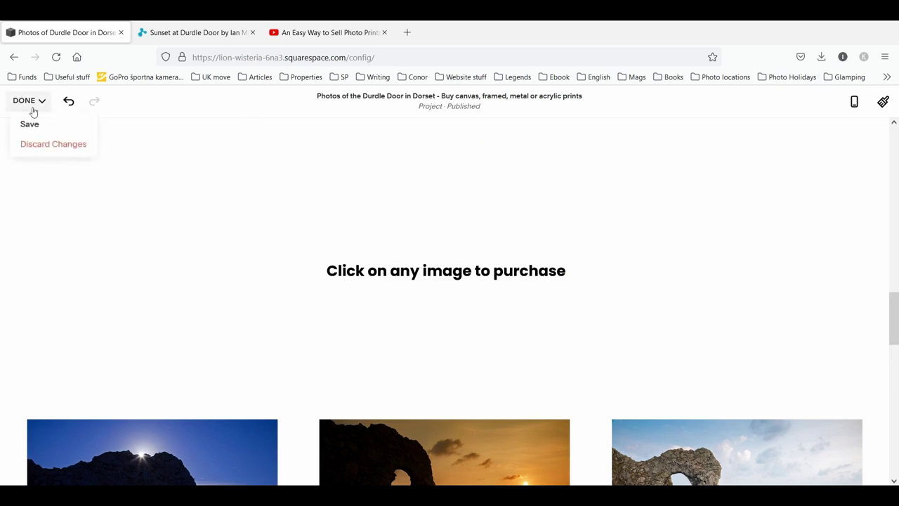
{"action": "left_click", "coordinate": [29, 123]}
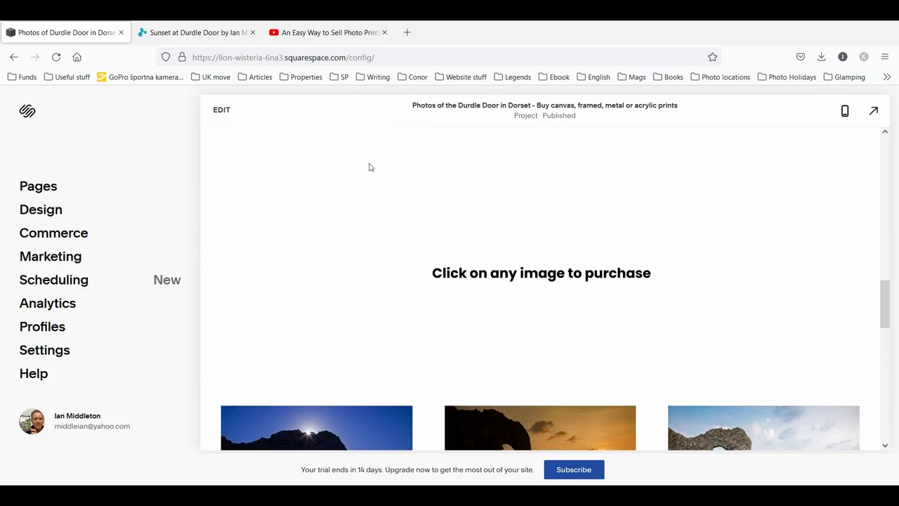
{"action": "left_click", "coordinate": [873, 110]}
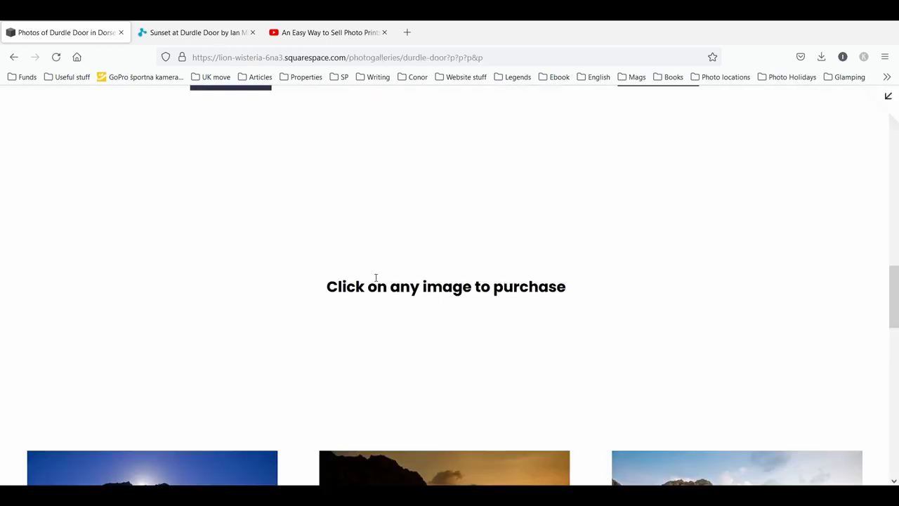
{"action": "scroll", "coordinate": [376, 280], "scroll_direction": "down", "scroll_amount": 4}
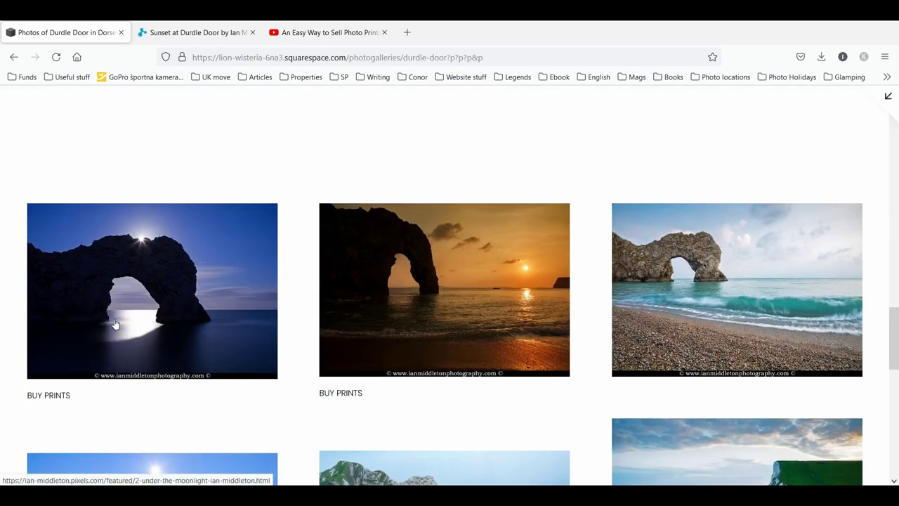
{"action": "key", "text": "Escape"}
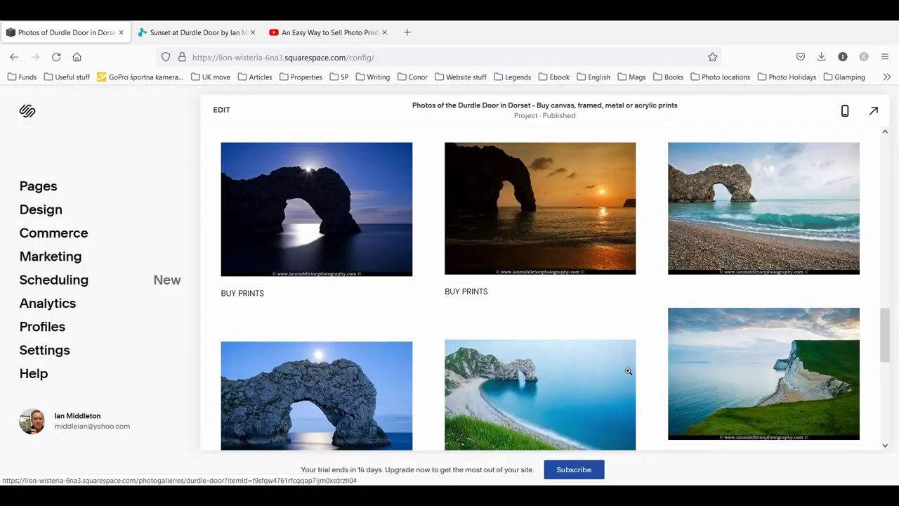